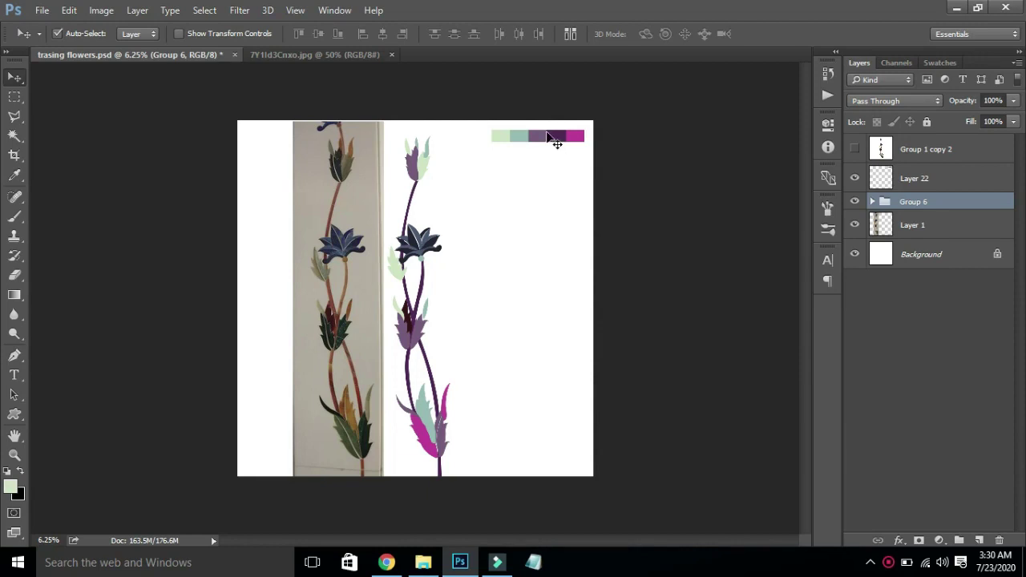
# - Shift the colour swatch strip slightly down and left, and hide the reference photo on Layer 1
pyautogui.moveTo(547, 136)
pyautogui.mouseDown()
pyautogui.moveTo(549, 165)
pyautogui.moveTo(543, 142)
pyautogui.mouseUp()
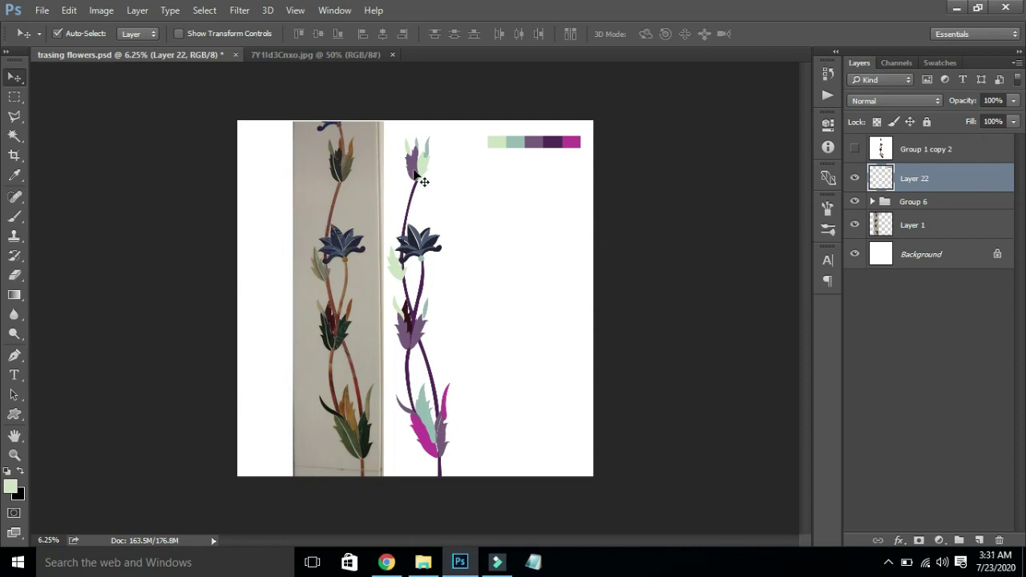
pyautogui.click(856, 202)
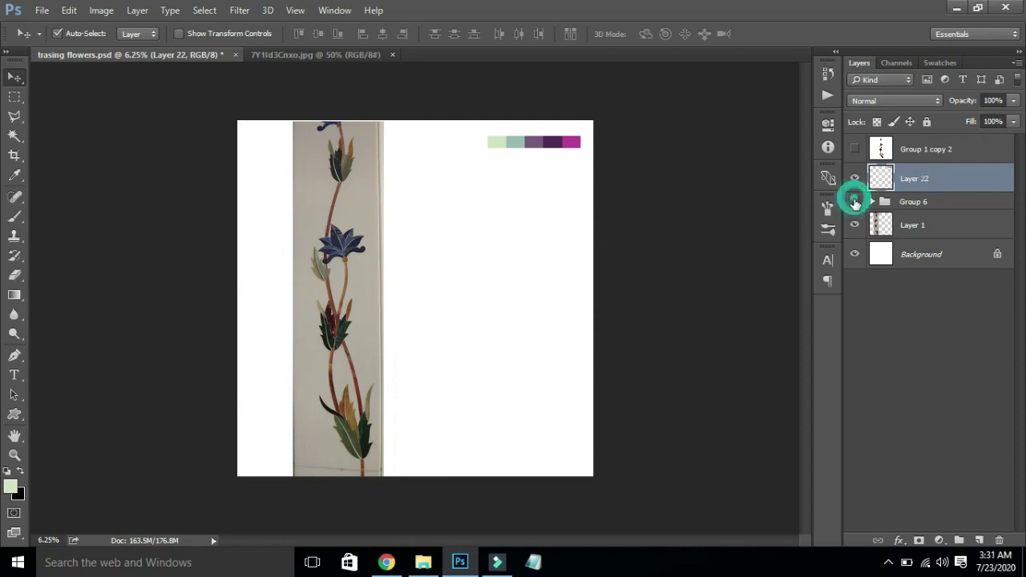
pyautogui.click(855, 202)
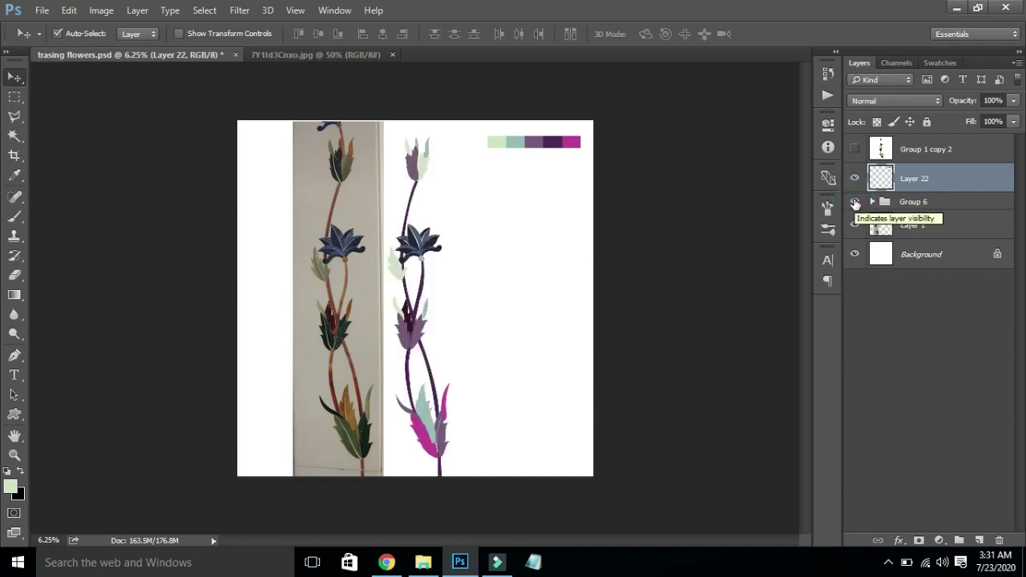
pyautogui.click(854, 178)
pyautogui.click(855, 178)
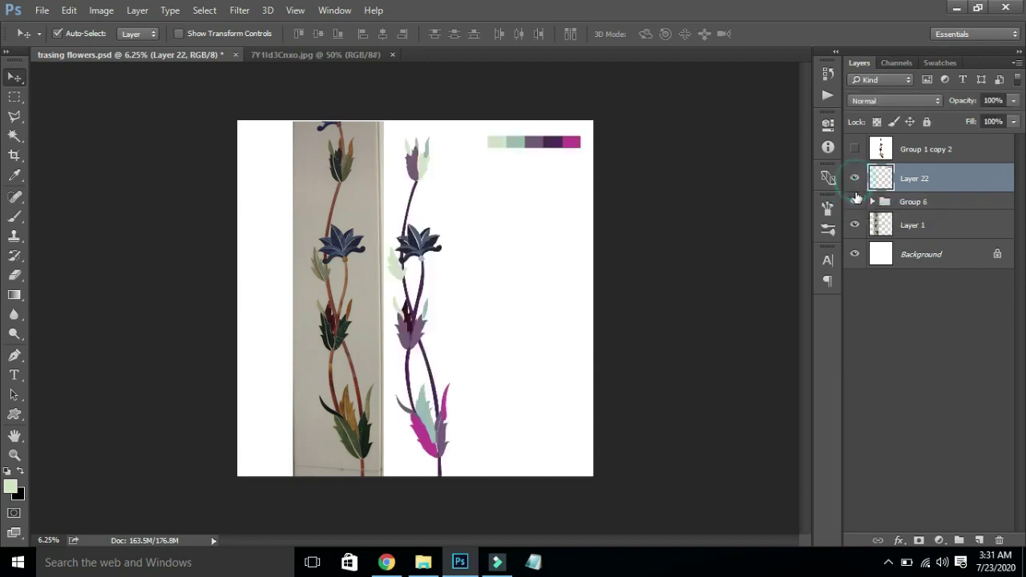
pyautogui.click(854, 225)
pyautogui.click(874, 225)
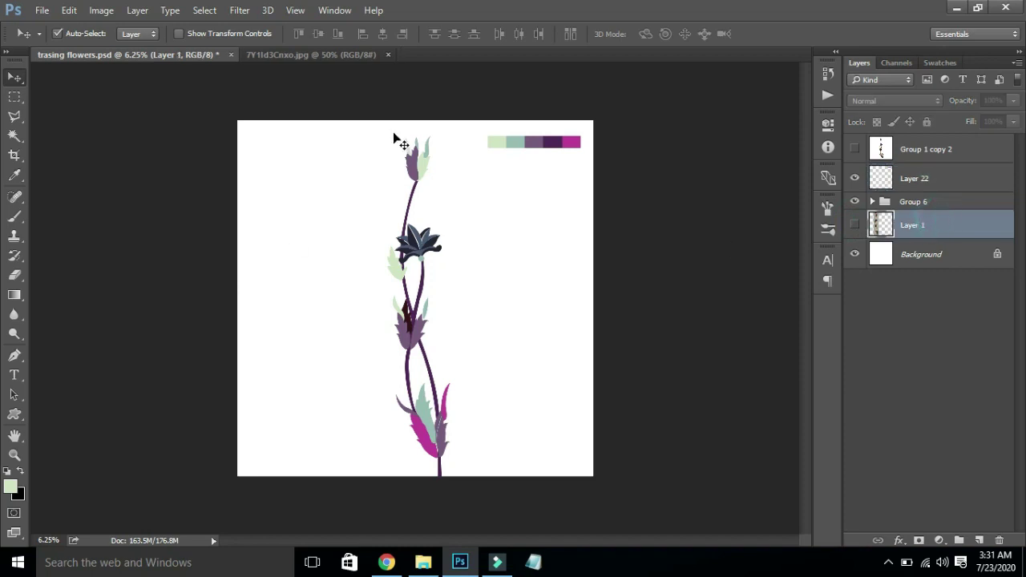
pyautogui.moveTo(429, 175); pyautogui.dragTo(305, 172)
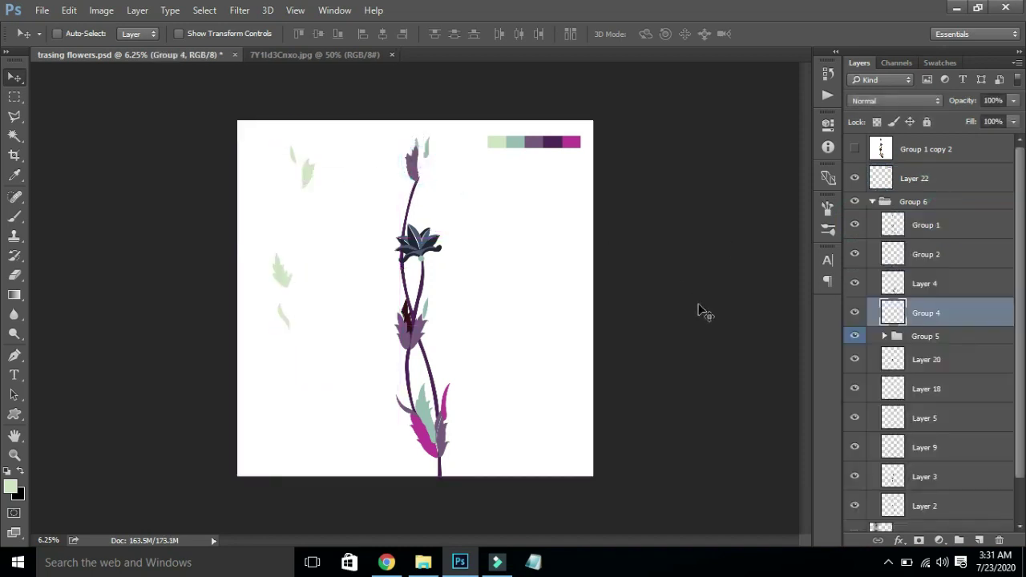
pyautogui.moveTo(410, 349); pyautogui.dragTo(491, 345)
pyautogui.moveTo(421, 263); pyautogui.dragTo(501, 254)
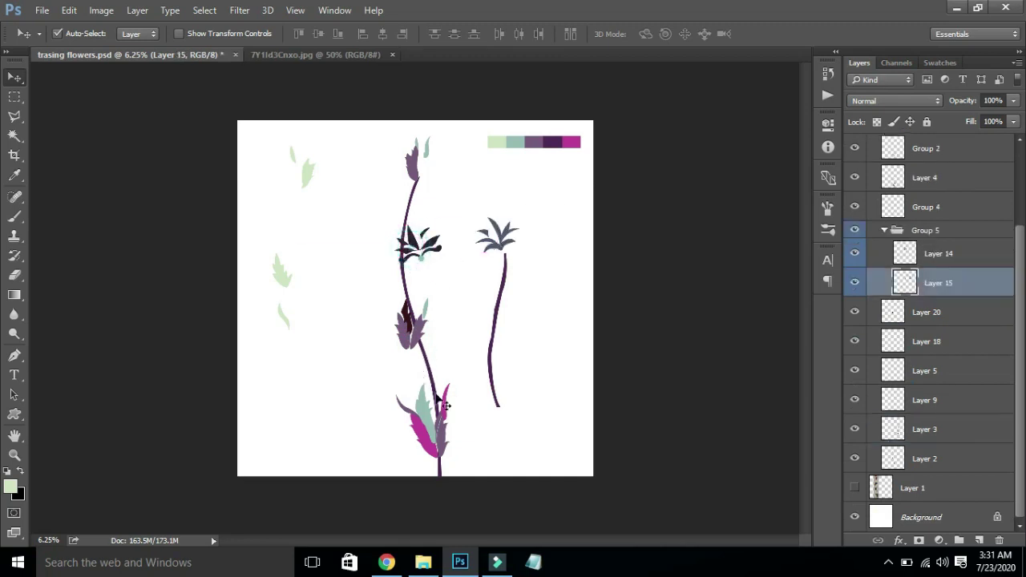
pyautogui.moveTo(440, 431); pyautogui.dragTo(365, 457)
pyautogui.moveTo(430, 431); pyautogui.dragTo(465, 429)
pyautogui.hotkey('ctrl', 'alt', 'z')
pyautogui.hotkey('ctrl', 'alt', 'z')
pyautogui.hotkey('ctrl', 'alt', 'z')
pyautogui.hotkey('ctrl', 'alt', 'z')
pyautogui.hotkey('ctrl', 'alt', 'z')
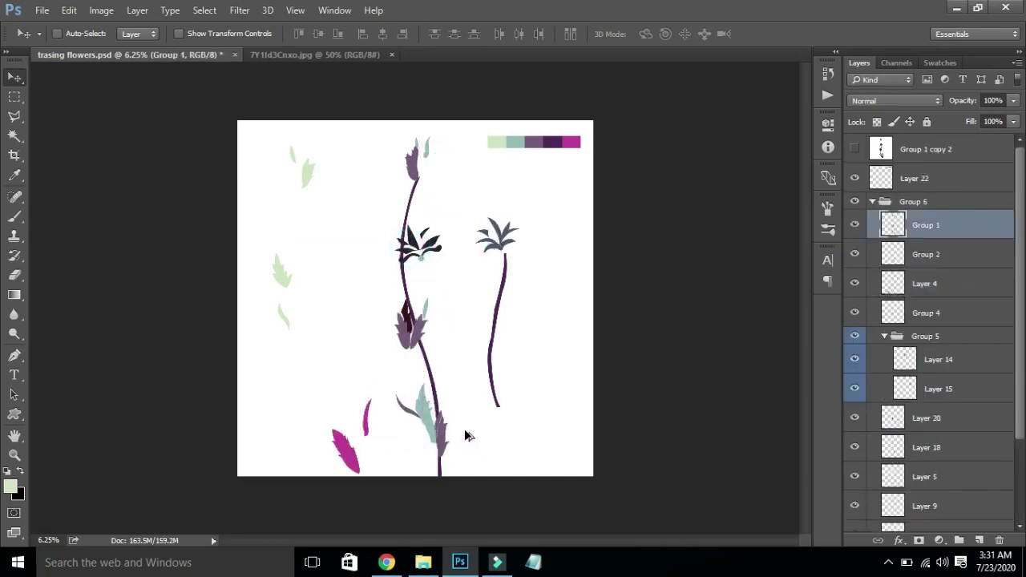
pyautogui.hotkey('ctrl', 'alt', 'z')
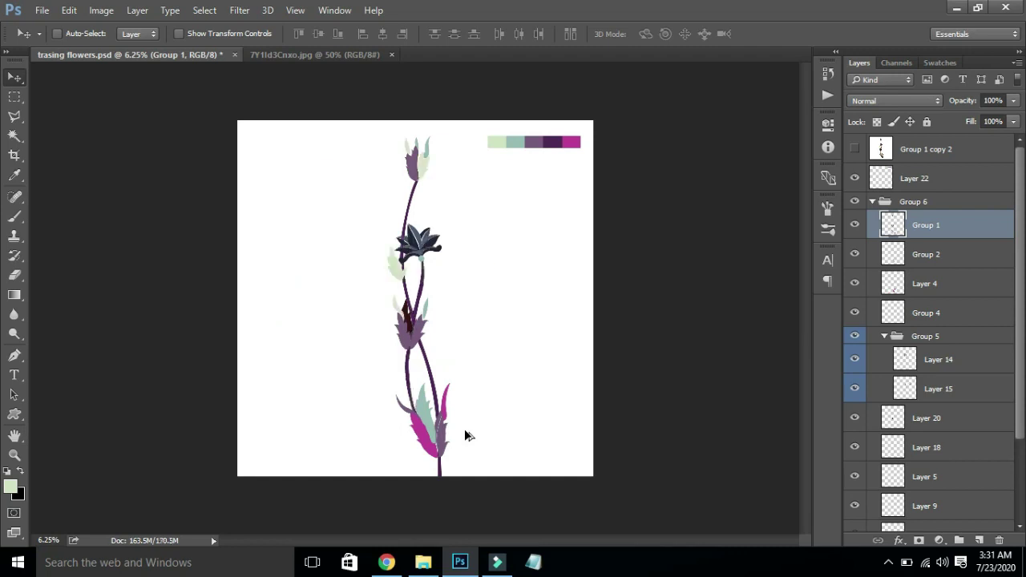
# - Duplicate Group 6, hide the original group and merge the copy into a single layer
pyautogui.click(883, 202)
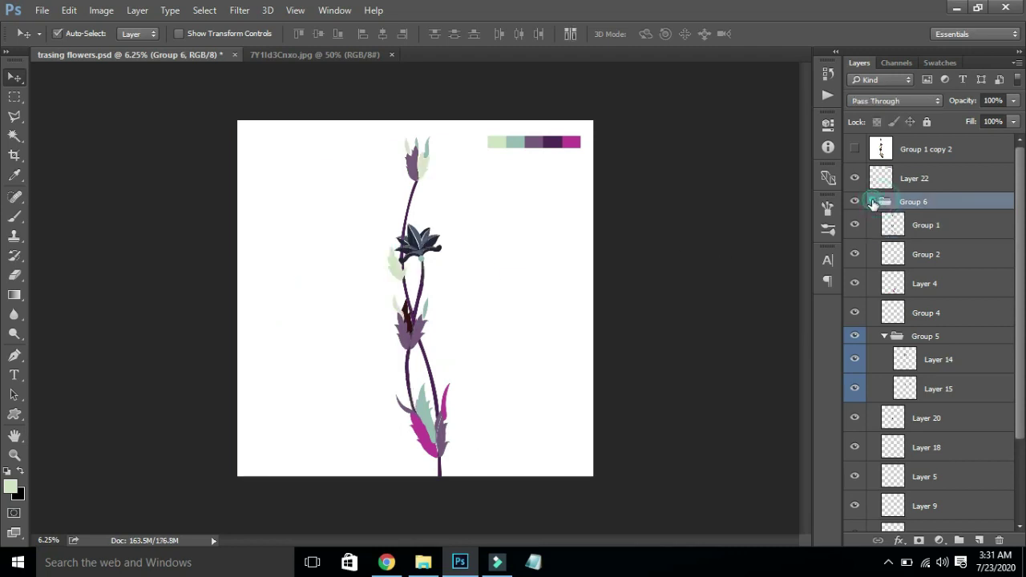
pyautogui.click(873, 201)
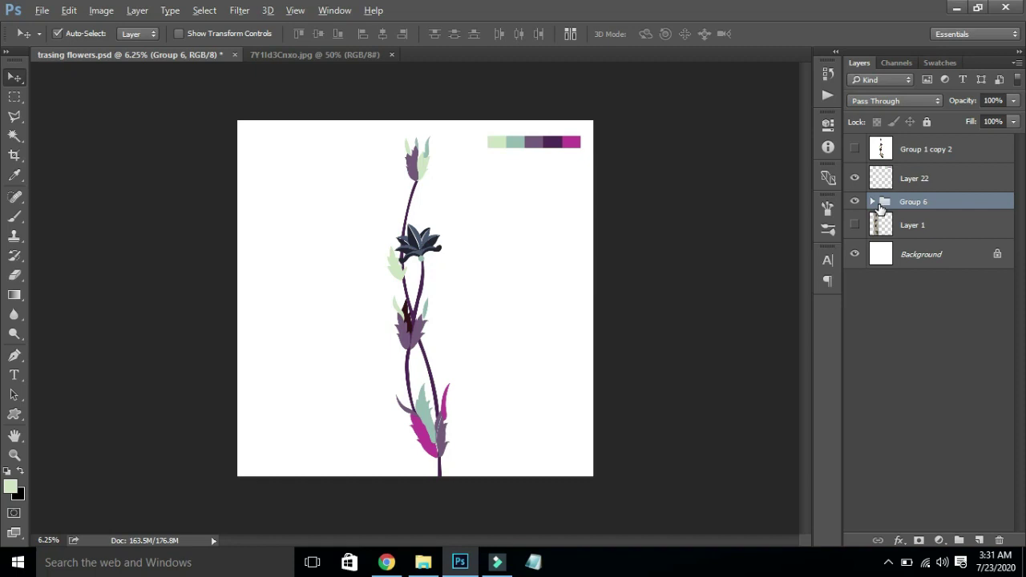
pyautogui.hotkey('ctrl', 'j')
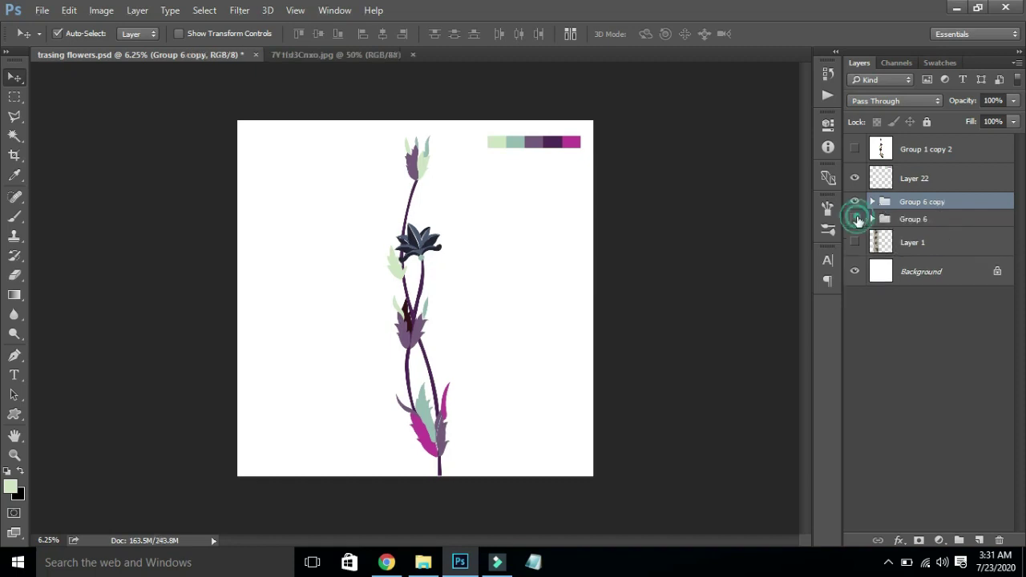
pyautogui.click(856, 219)
pyautogui.hotkey('ctrl', 'e')
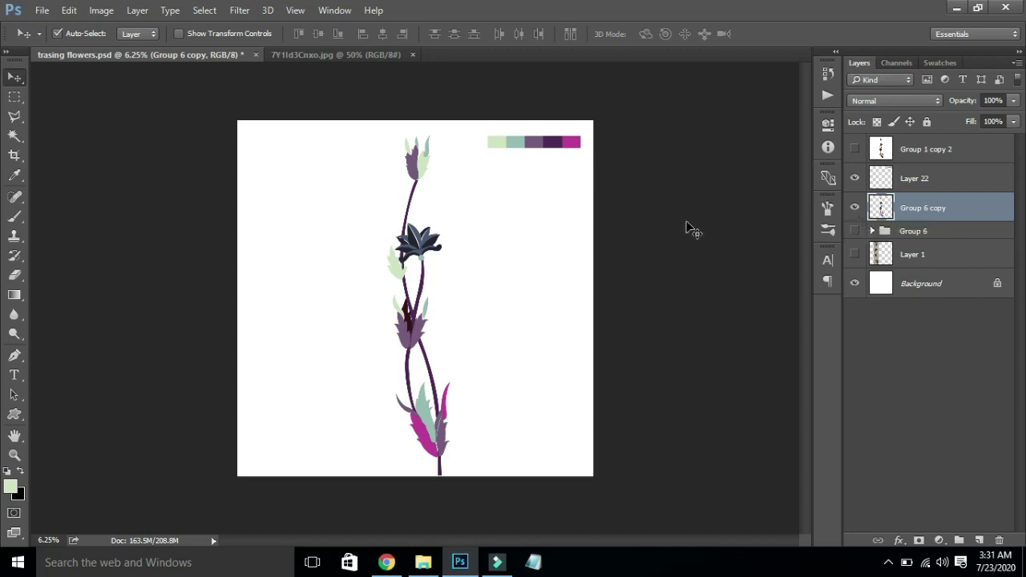
# - Move the merged flower stem to the left part of the canvas and crop away its overhang at the canvas bounds
pyautogui.moveTo(415, 167); pyautogui.dragTo(307, 181)
pyautogui.hotkey('ctrl', 'a')
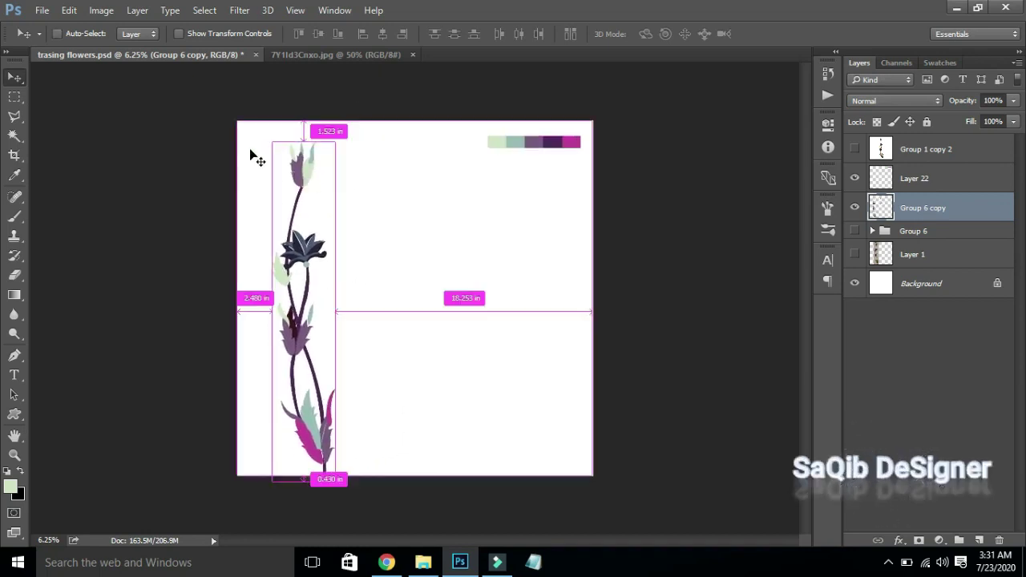
pyautogui.click(112, 10)
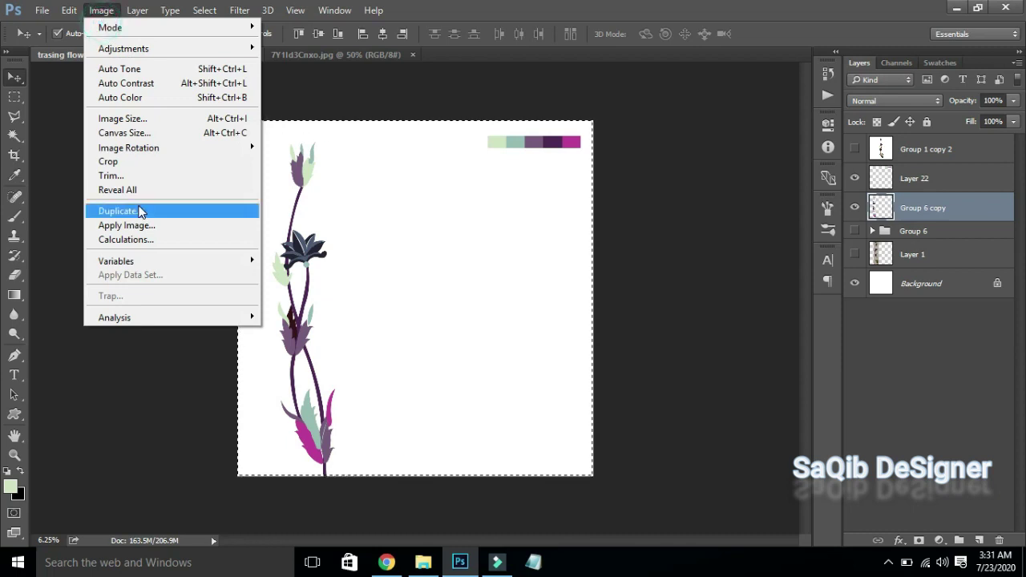
pyautogui.click(127, 160)
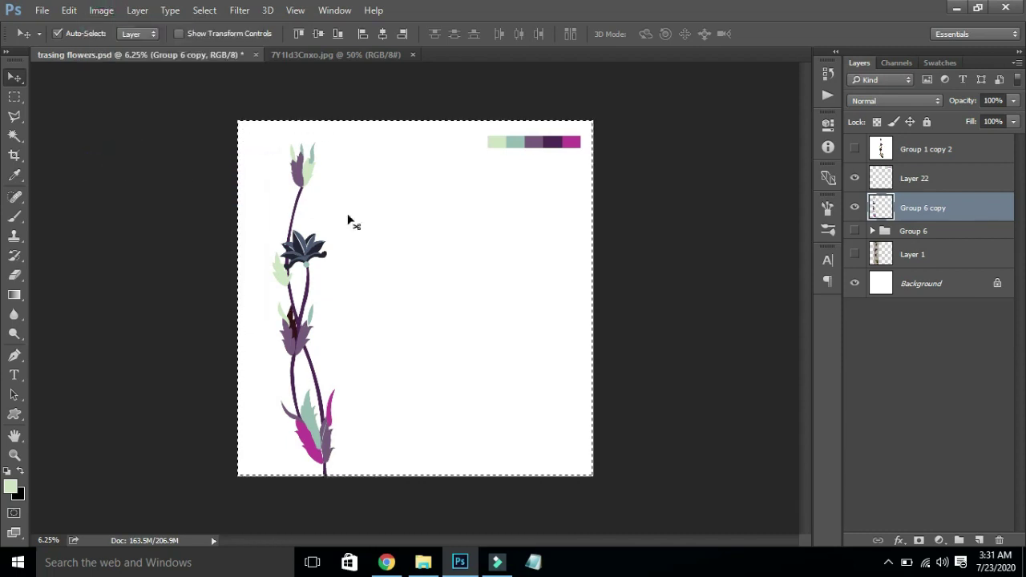
pyautogui.hotkey('ctrl', 'd')
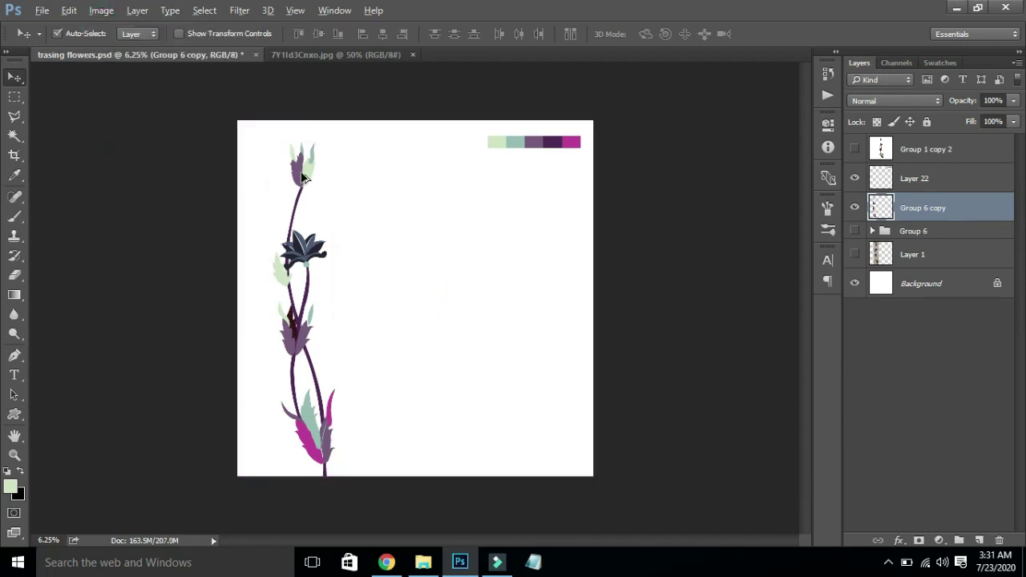
# - Duplicate the flower stem and align the copy with the canvas's right edge
pyautogui.moveTo(299, 170); pyautogui.dragTo(438, 180)
pyautogui.hotkey('ctrl', 'a')
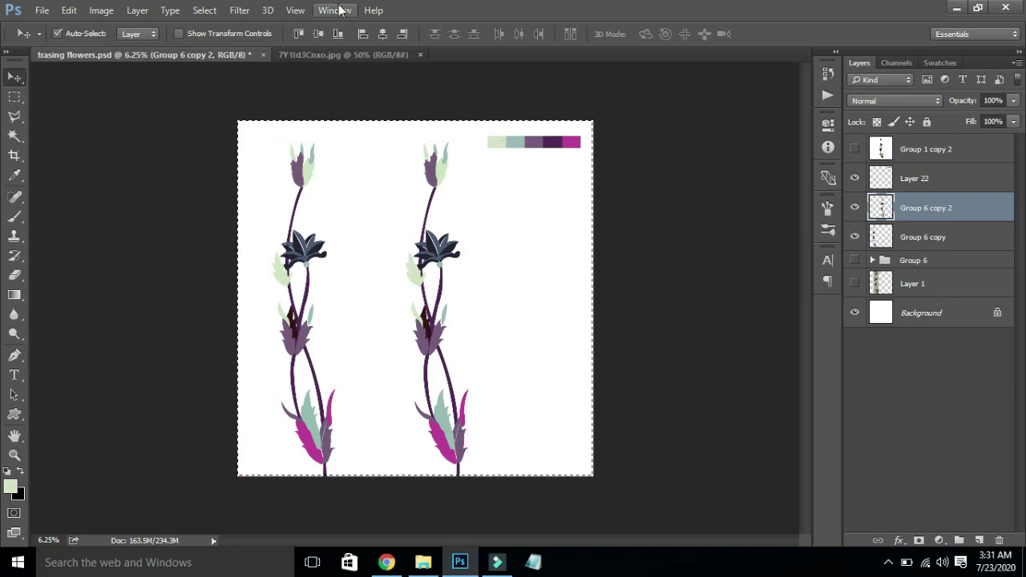
pyautogui.click(403, 32)
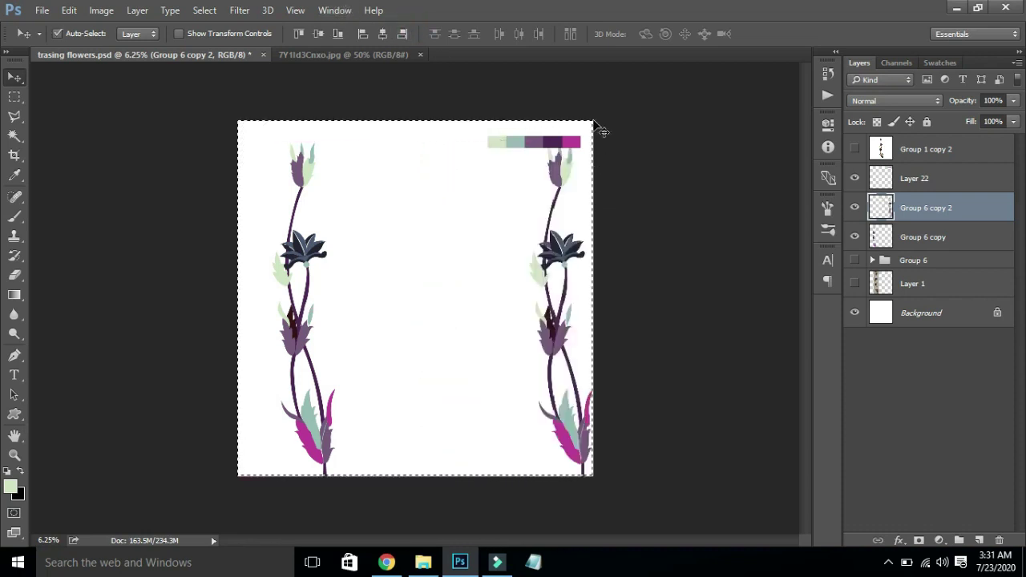
pyautogui.press('ctrl')
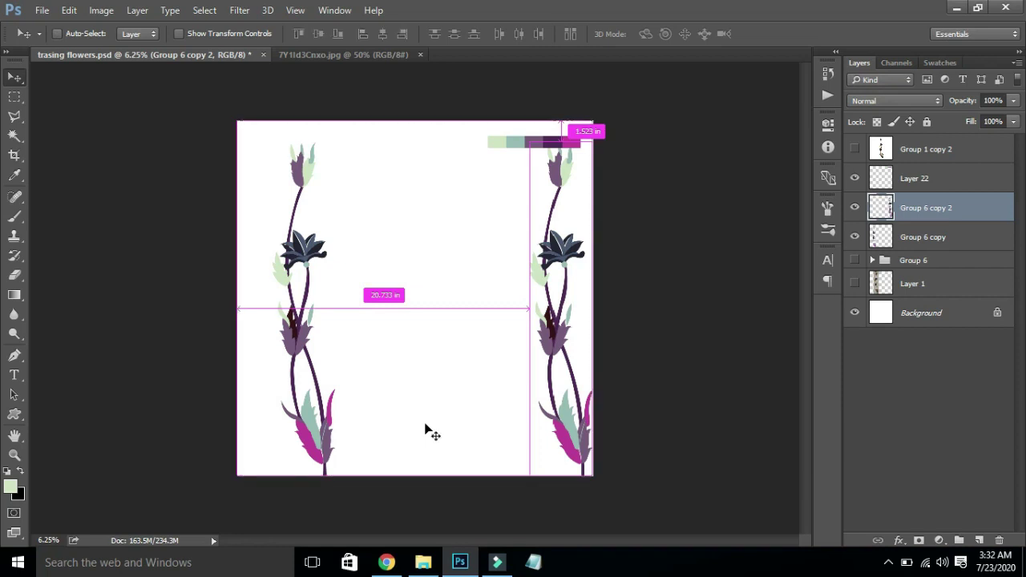
pyautogui.hotkey('ctrl', 'd')
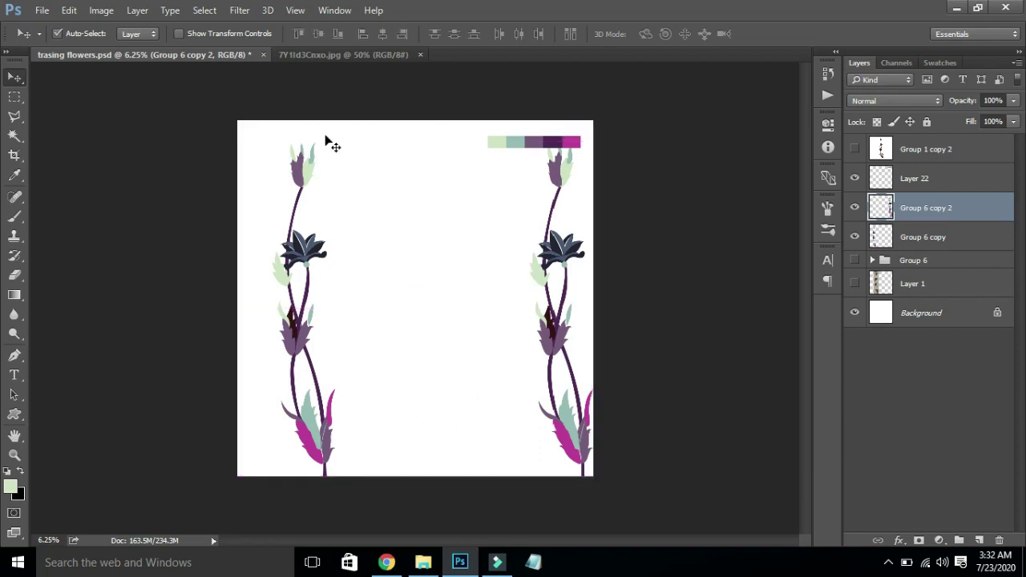
# - Apply an Offset filter to the right-edge stem with horizontal +733, vertical 0 and Wrap Around
pyautogui.click(239, 10)
pyautogui.moveTo(351, 312)
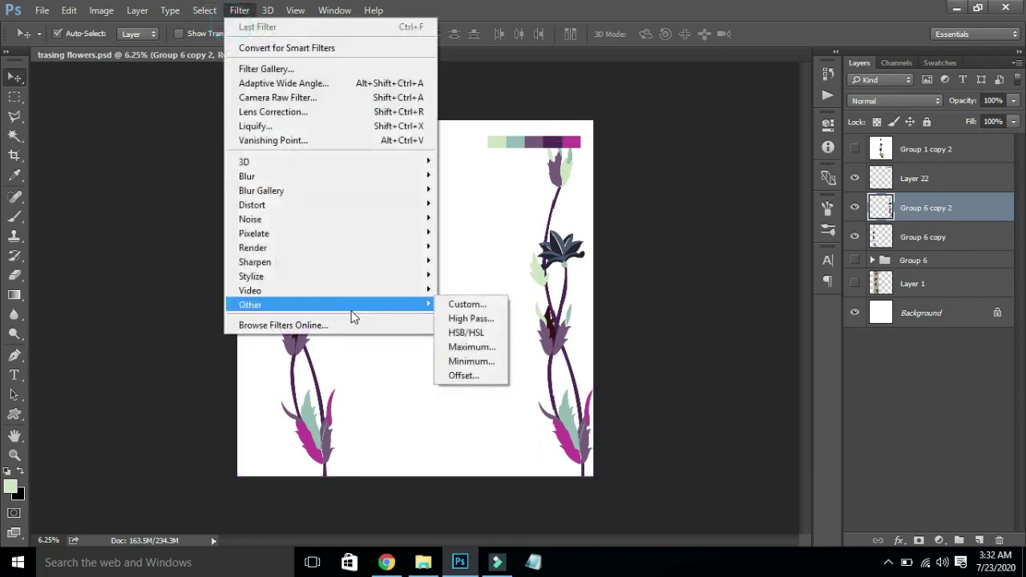
pyautogui.click(481, 375)
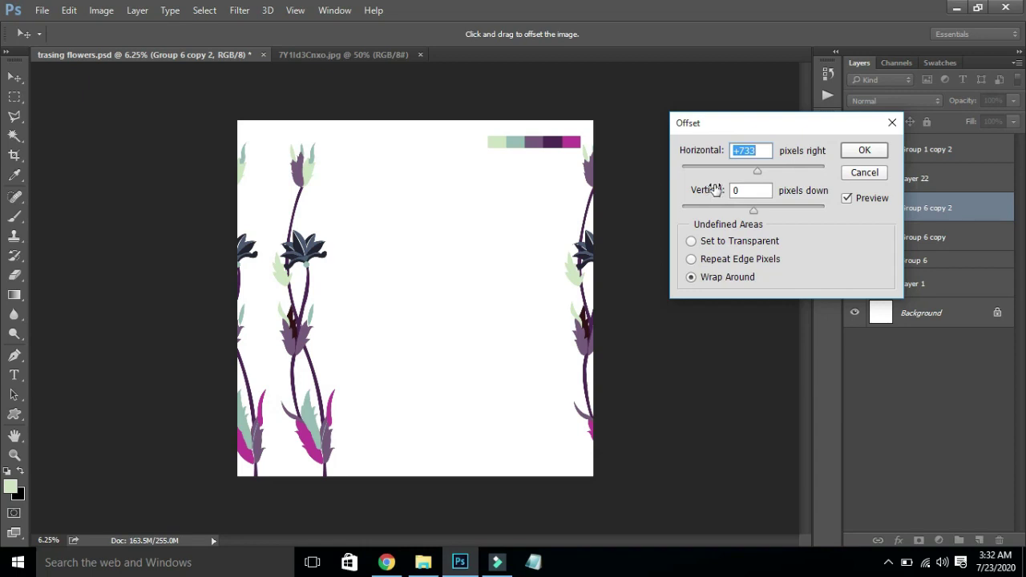
pyautogui.click(881, 150)
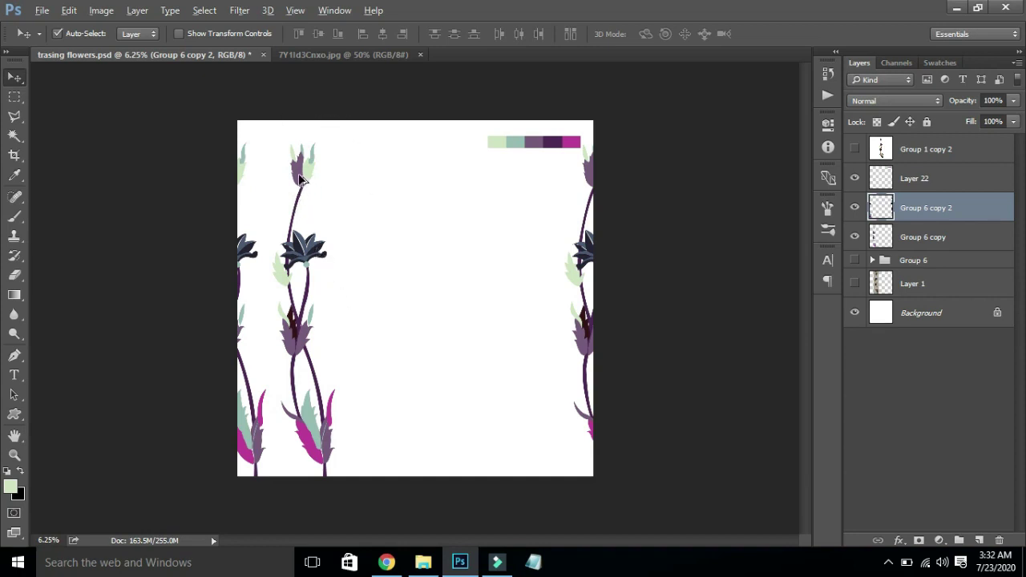
# - Duplicate the complete left stem, flip the copy horizontally and place it beside the original as a mirrored pair
pyautogui.press('alt')
pyautogui.moveTo(300, 174); pyautogui.dragTo(381, 175)
pyautogui.hotkey('ctrl', 't')
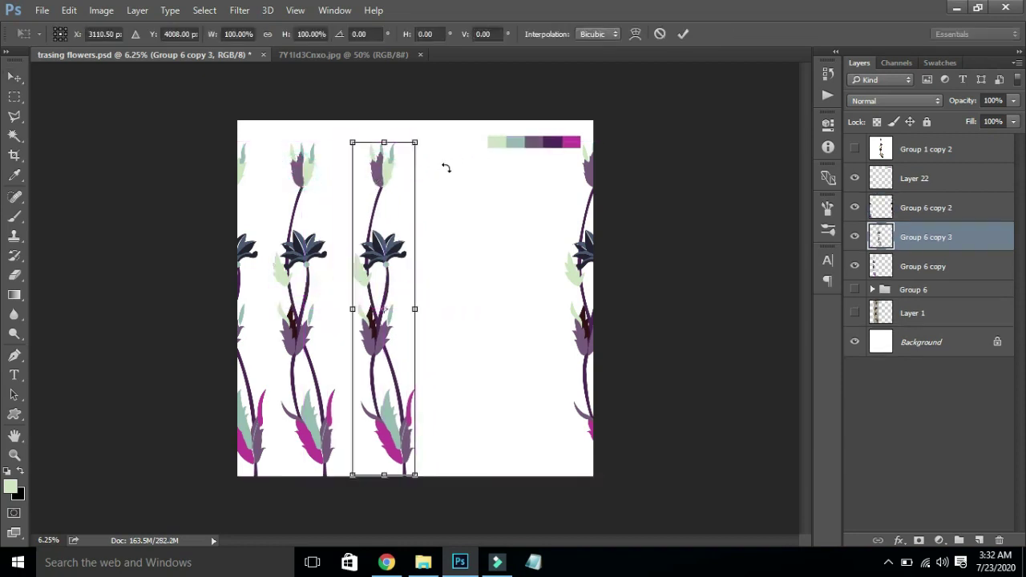
pyautogui.rightClick(411, 182)
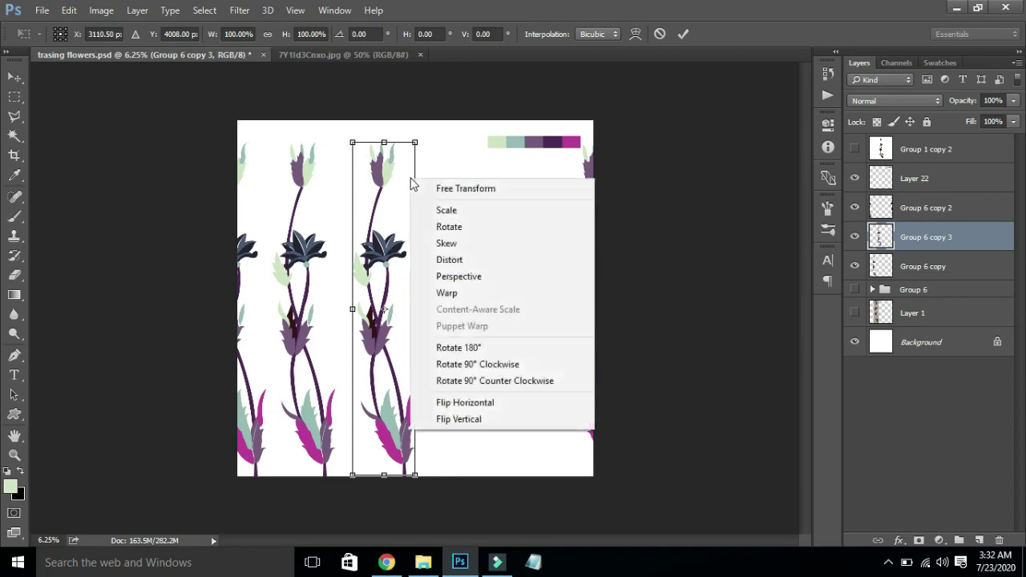
pyautogui.click(476, 403)
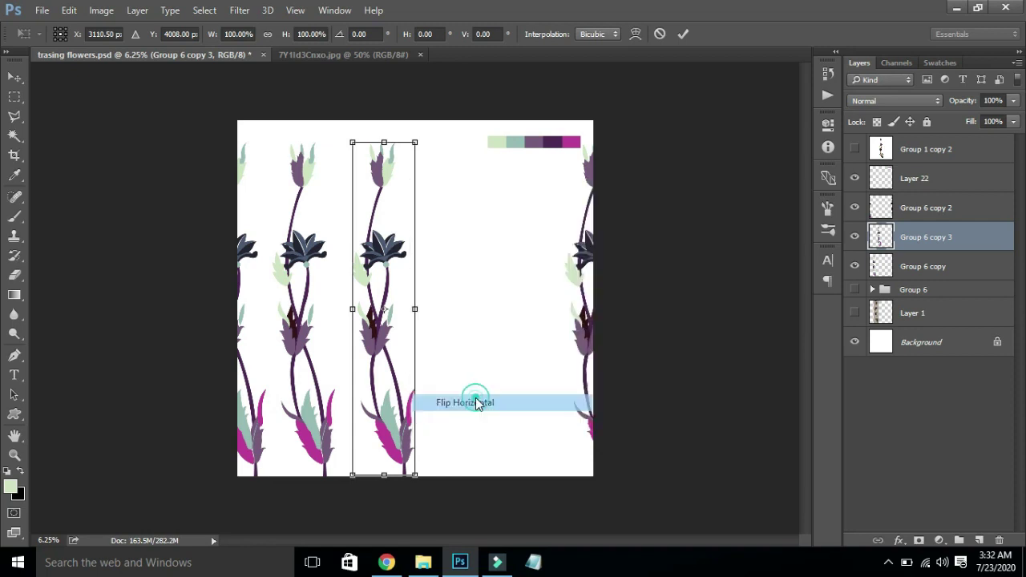
pyautogui.doubleClick(399, 341)
pyautogui.moveTo(399, 343)
pyautogui.mouseDown()
pyautogui.moveTo(374, 345)
pyautogui.moveTo(383, 347)
pyautogui.mouseUp()
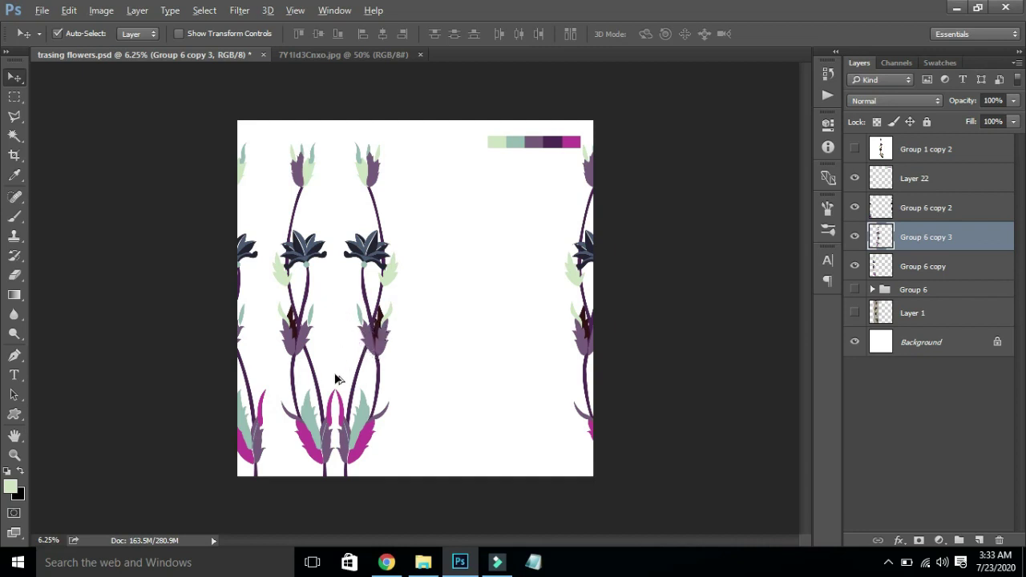
pyautogui.moveTo(427, 373); pyautogui.dragTo(465, 331)
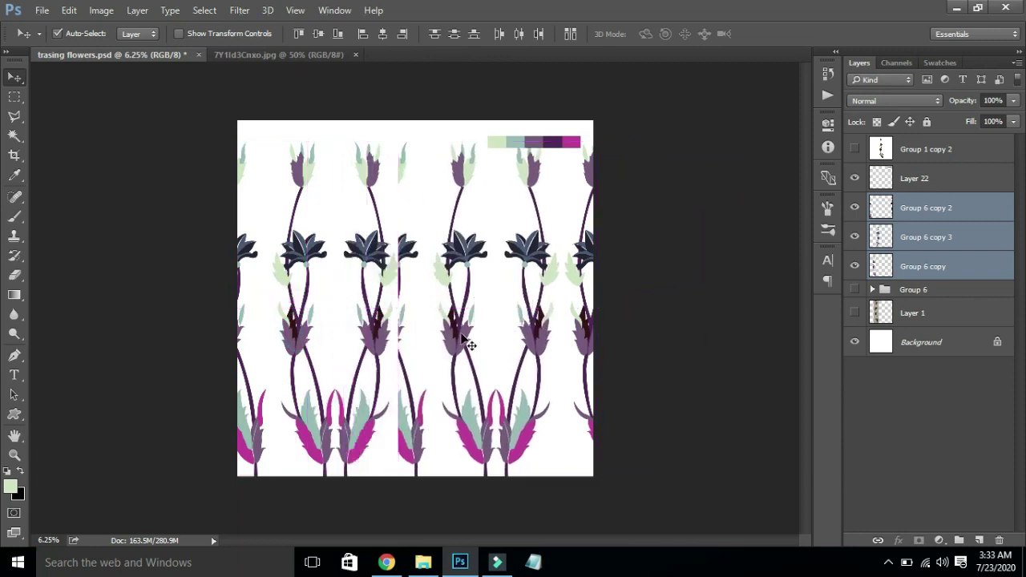
pyautogui.hotkey('ctrl', 'z')
pyautogui.click(665, 350)
pyautogui.click(588, 342)
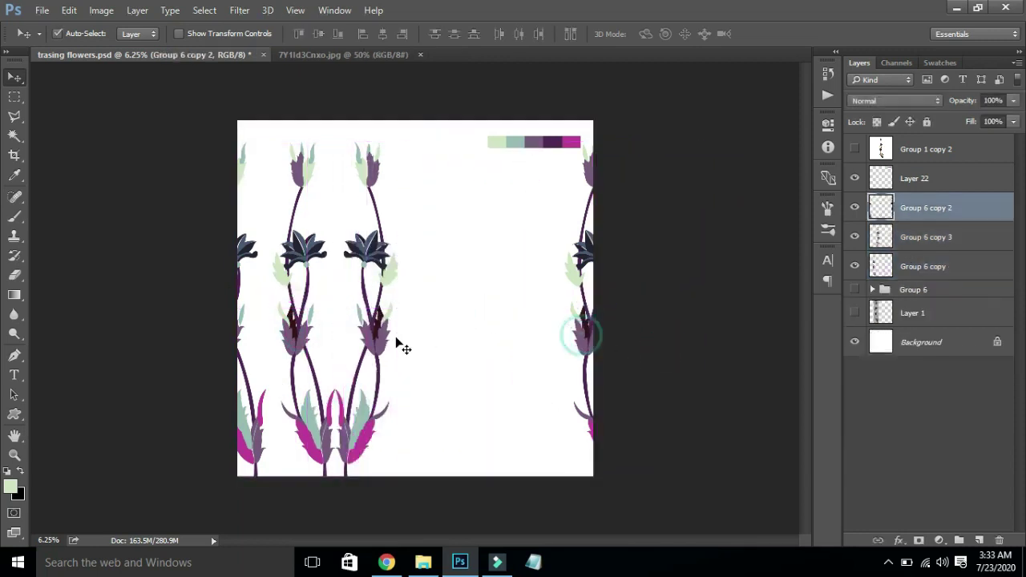
# - Duplicate the mirrored pair of stems into the empty space before the right-edge stem
pyautogui.click(384, 340)
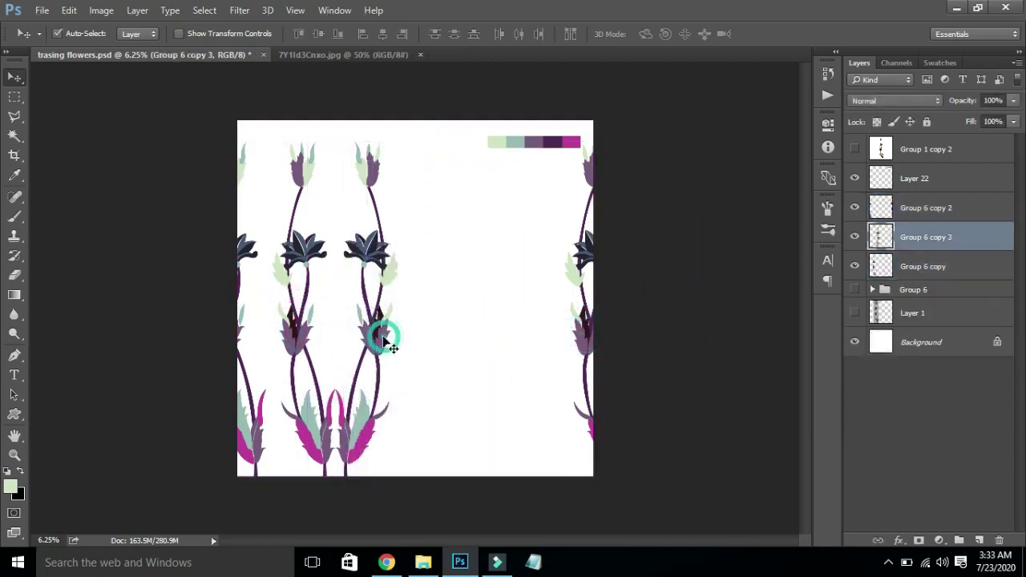
pyautogui.keyDown('shift'); pyautogui.click(303, 344); pyautogui.keyUp('shift')
pyautogui.moveTo(300, 343); pyautogui.dragTo(459, 343)
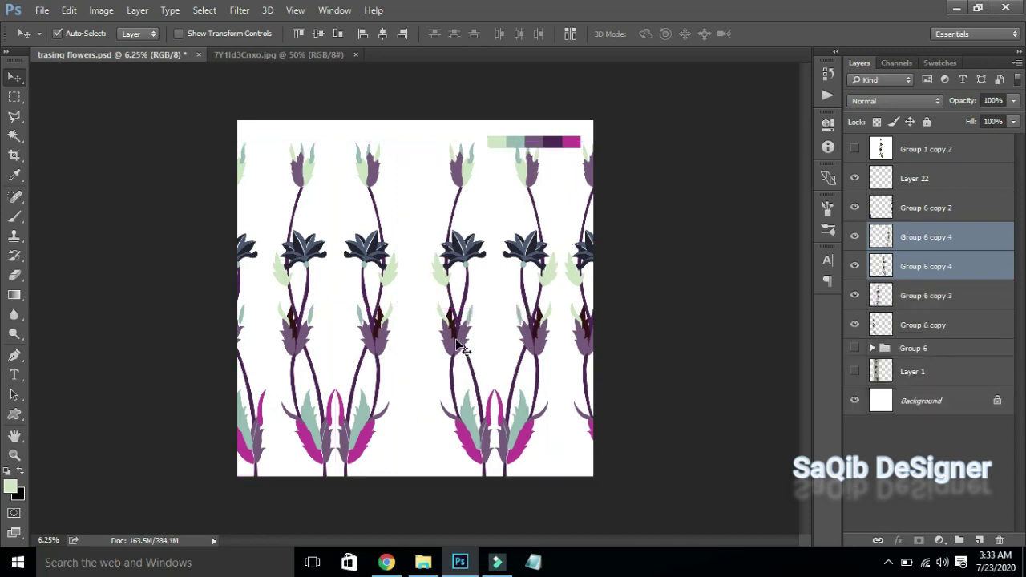
# - Nudge the left mirrored pair of stems slightly to the right and show the rulers
pyautogui.click(365, 343)
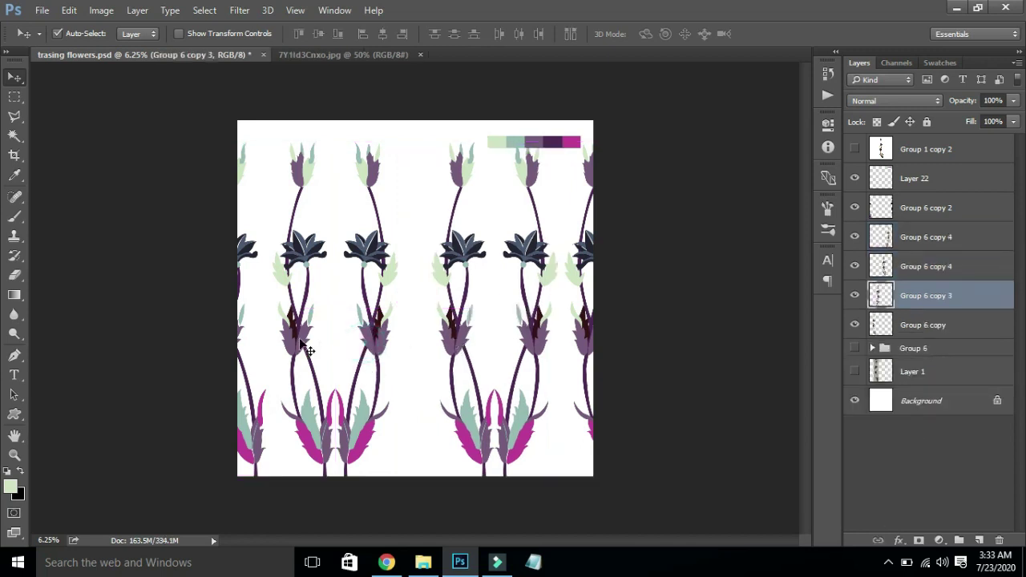
pyautogui.keyDown('shift'); pyautogui.click(294, 340); pyautogui.keyUp('shift')
pyautogui.press('ctrl')
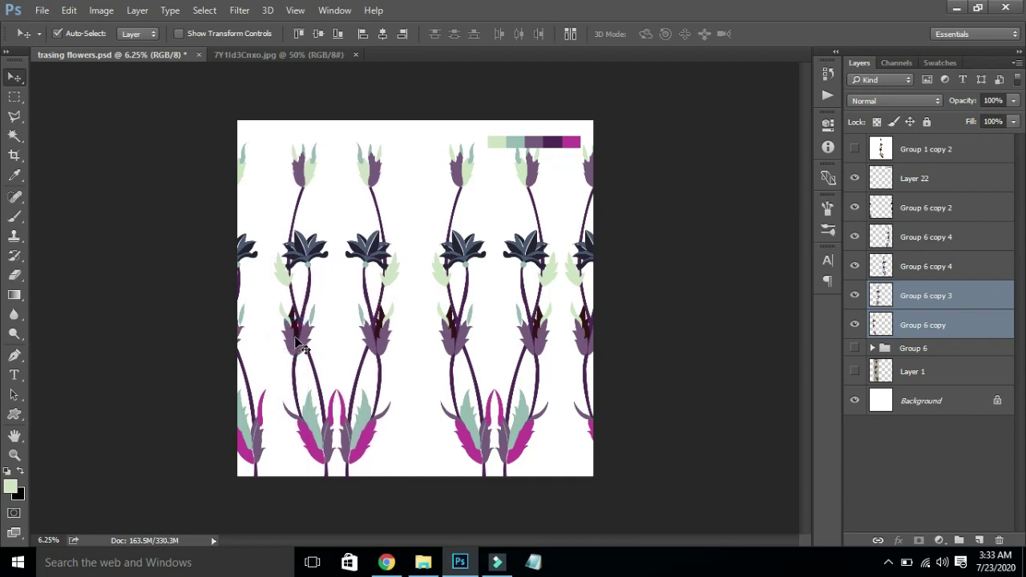
pyautogui.hotkey('ctrl', 'r')
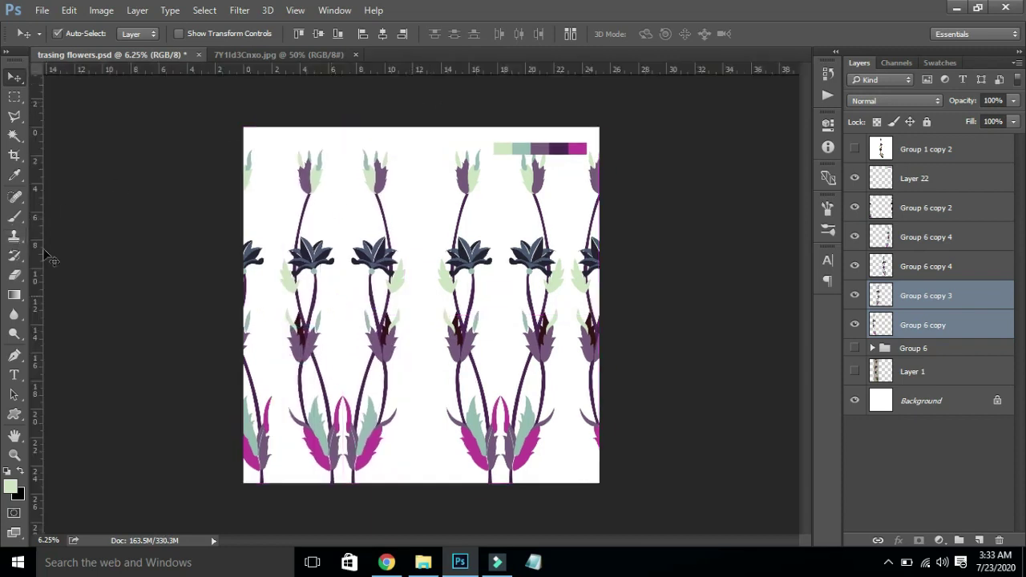
# - Place a vertical and a horizontal guide crossing at the canvas centre, hiding the pattern layers while positioning them and showing them again
pyautogui.moveTo(35, 256); pyautogui.dragTo(427, 257)
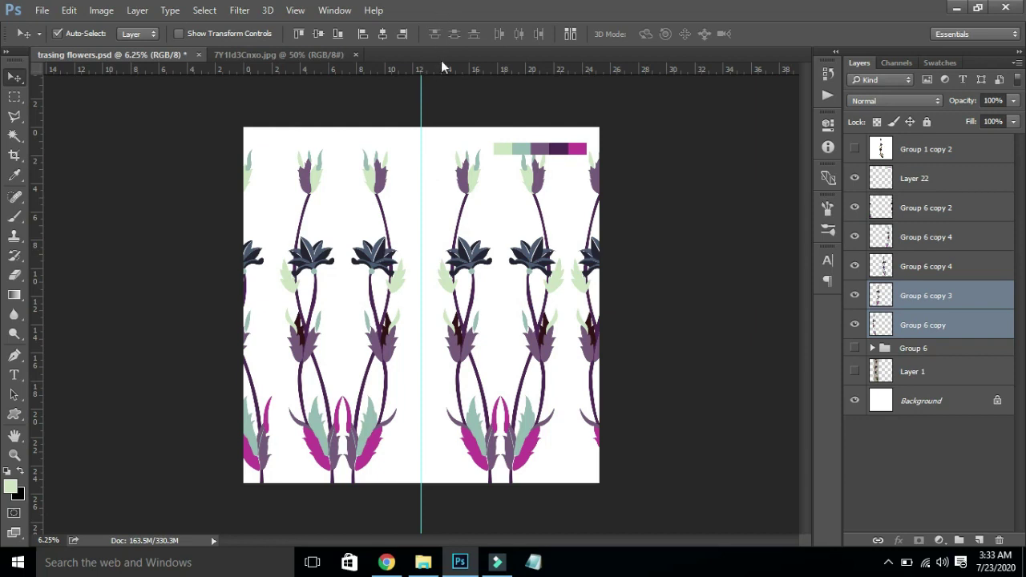
pyautogui.moveTo(443, 69); pyautogui.dragTo(423, 317)
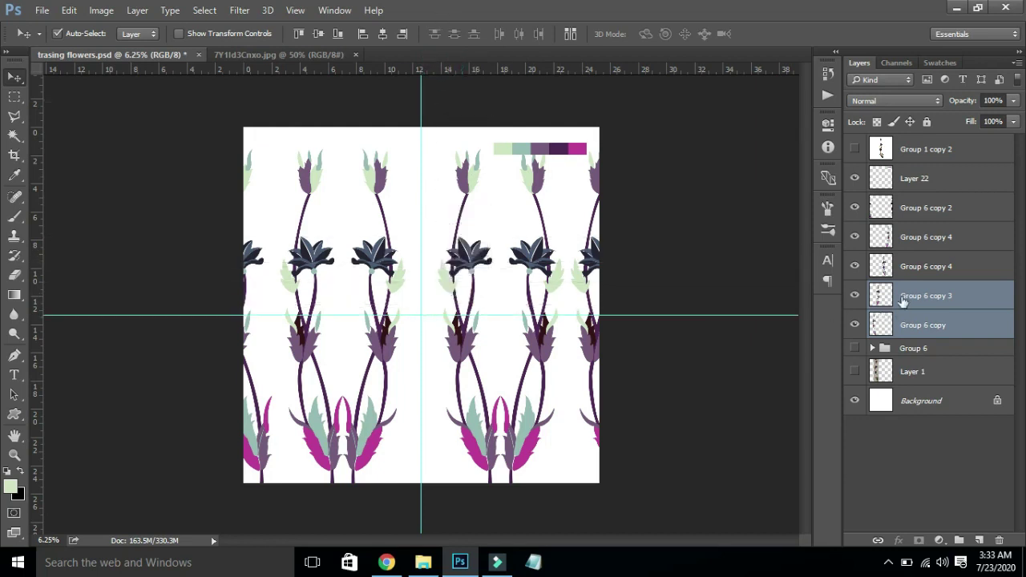
pyautogui.moveTo(855, 327); pyautogui.dragTo(855, 178)
pyautogui.moveTo(375, 315)
pyautogui.mouseDown()
pyautogui.moveTo(376, 270)
pyautogui.moveTo(377, 313)
pyautogui.moveTo(377, 304)
pyautogui.mouseUp()
pyautogui.moveTo(423, 106)
pyautogui.mouseDown()
pyautogui.moveTo(368, 105)
pyautogui.moveTo(458, 114)
pyautogui.moveTo(421, 116)
pyautogui.mouseUp()
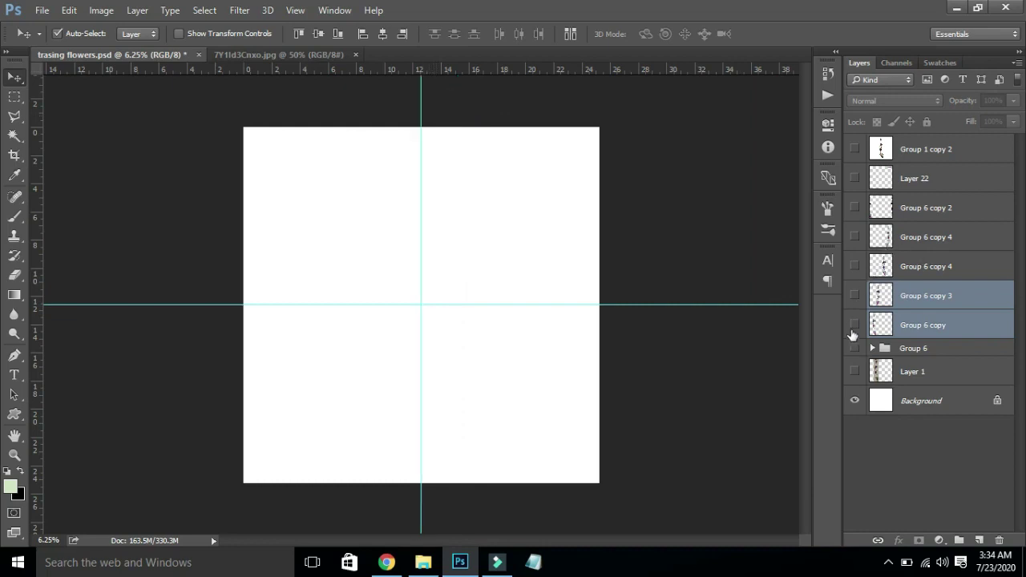
pyautogui.moveTo(854, 326); pyautogui.dragTo(859, 206)
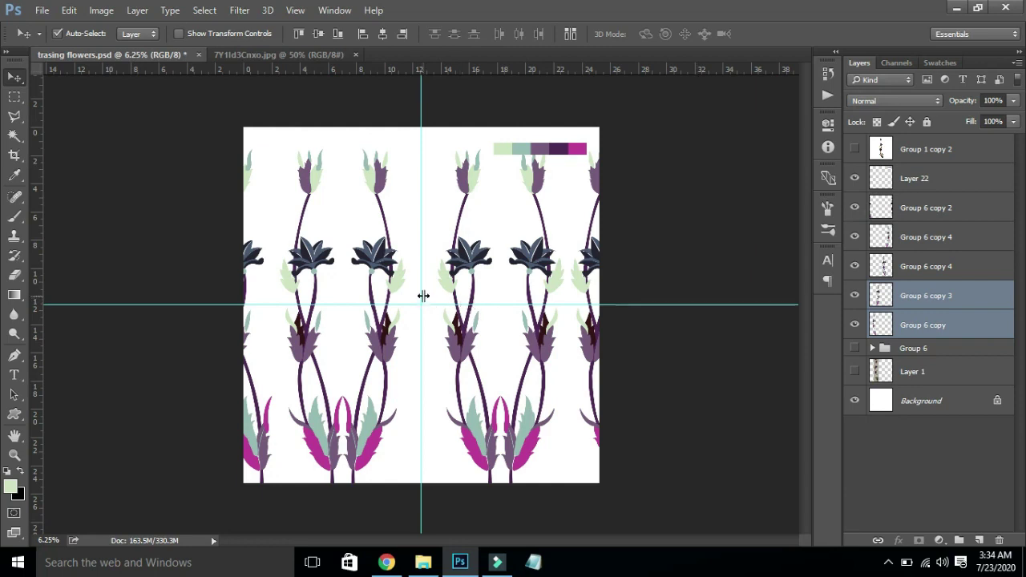
# - Group the five stem layers from Group 6 copy 2 down to Group 6 copy
pyautogui.press('ctrl')
pyautogui.click(934, 178)
pyautogui.click(939, 208)
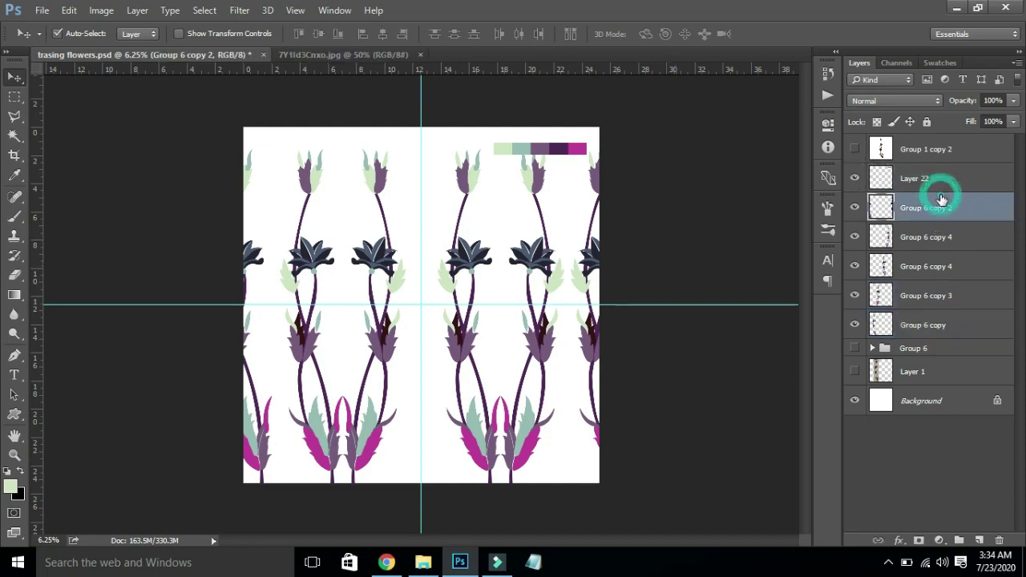
pyautogui.keyDown('shift'); pyautogui.click(942, 325); pyautogui.keyUp('shift')
pyautogui.hotkey('ctrl', 'g')
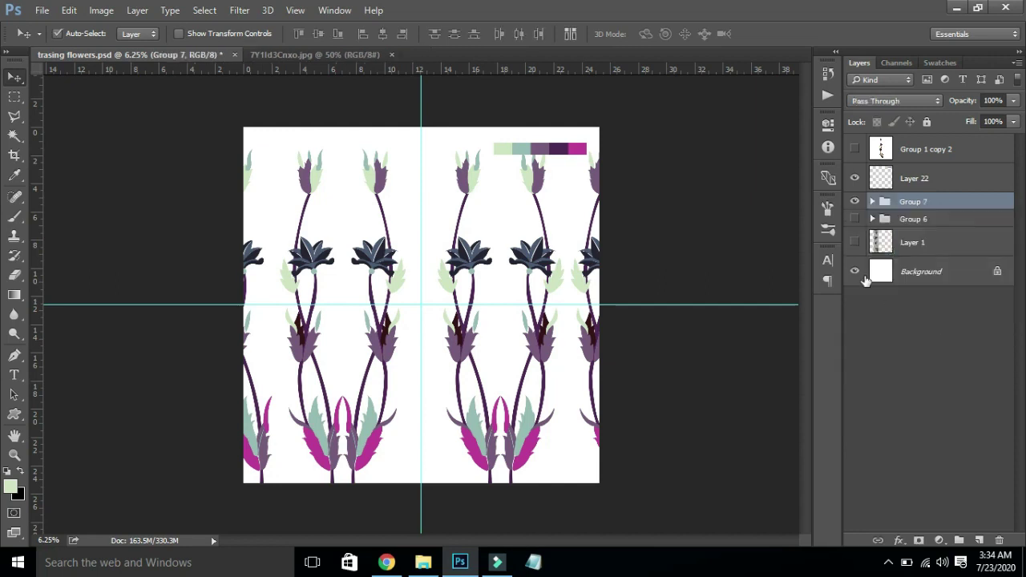
# - Hide the grouped stem pattern and show the original single stem in Group 6 with its layers expanded
pyautogui.click(855, 201)
pyautogui.click(872, 219)
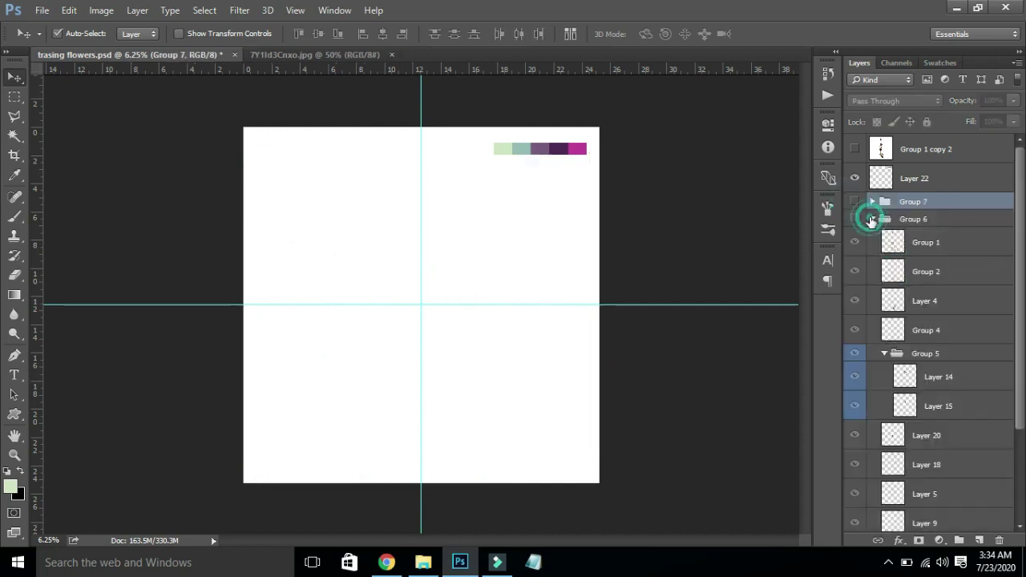
pyautogui.click(854, 220)
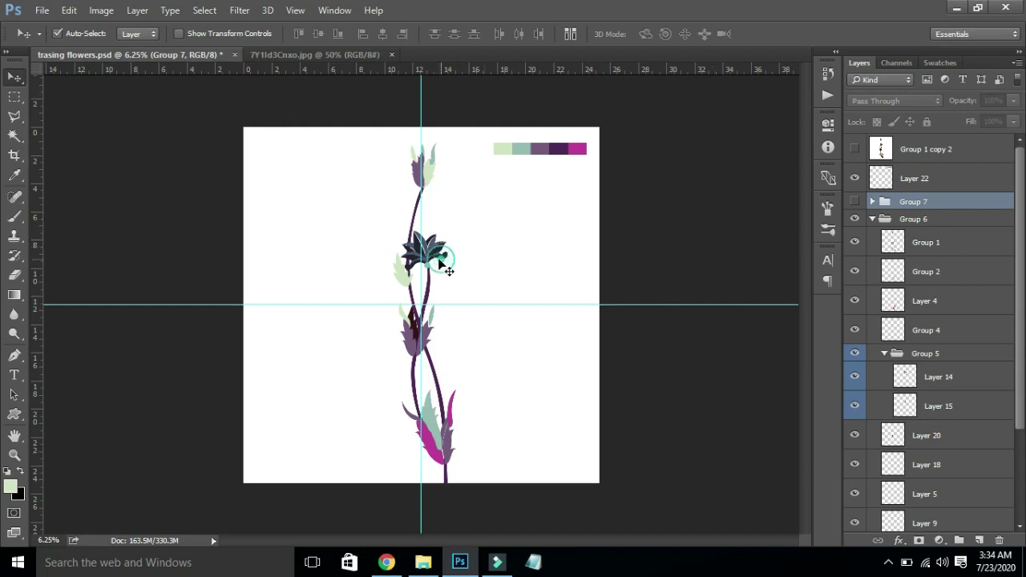
pyautogui.moveTo(443, 266); pyautogui.dragTo(425, 222)
pyautogui.moveTo(439, 266); pyautogui.dragTo(483, 242)
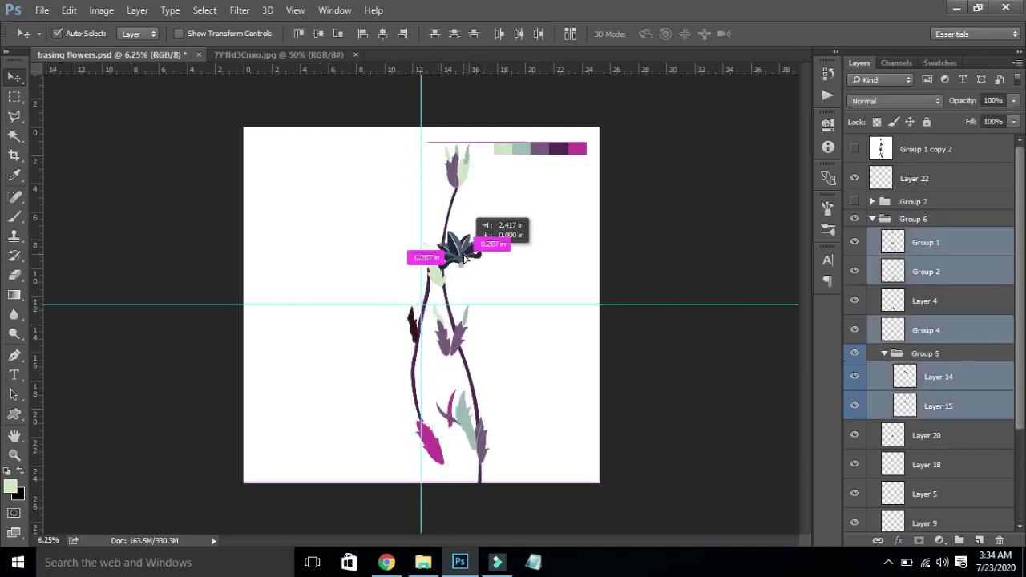
pyautogui.hotkey('ctrl', 'z')
pyautogui.scroll(6, 400, 255)
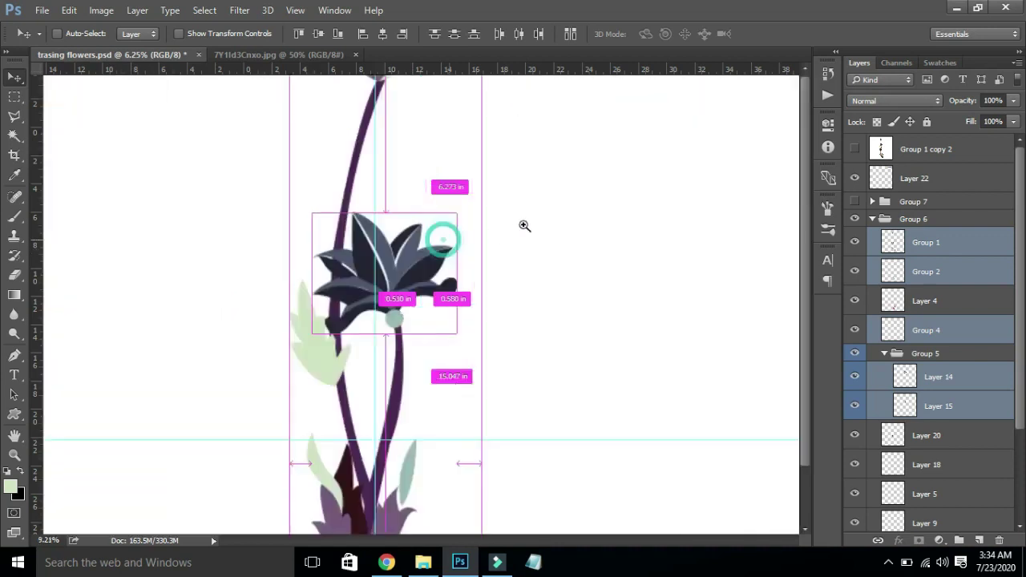
pyautogui.scroll(-2, 578, 202)
pyautogui.click(413, 332)
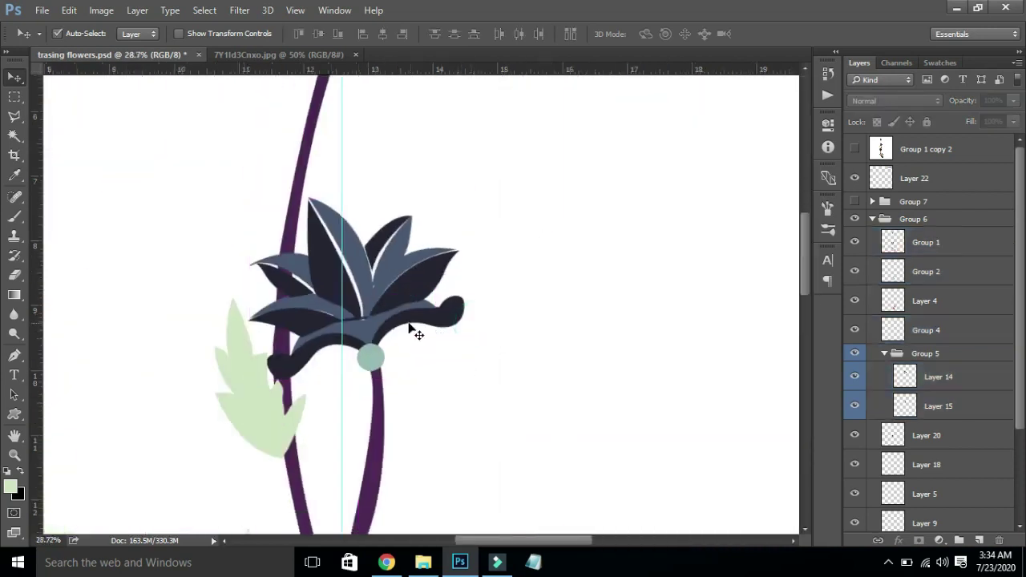
pyautogui.moveTo(412, 332); pyautogui.dragTo(499, 320)
pyautogui.hotkey('ctrl', 'z')
# - Select the dark flower's petals, its round teal base and its stem, and place a duplicate of them beside the original
pyautogui.keyDown('shift'); pyautogui.click(365, 333); pyautogui.keyUp('shift')
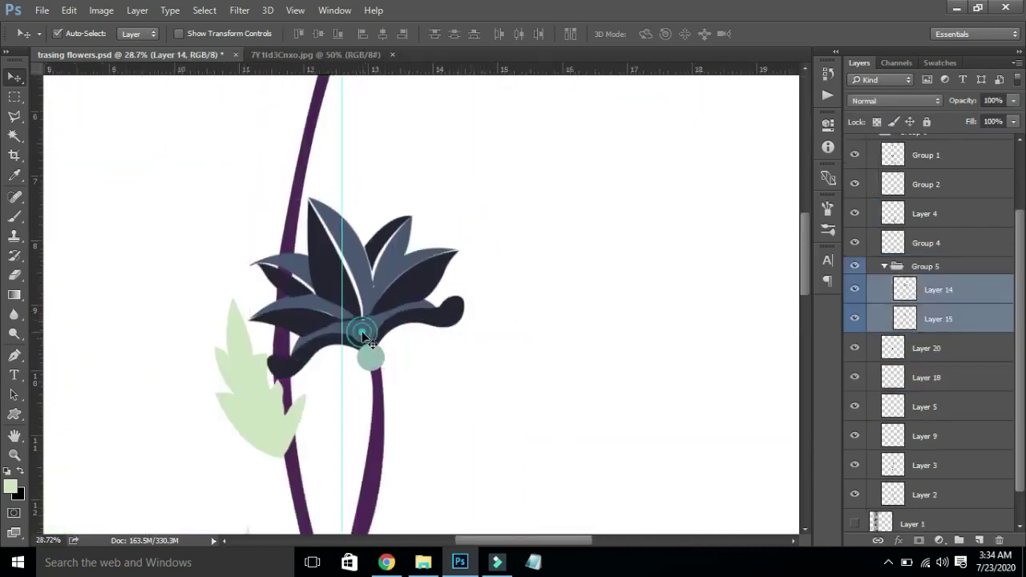
pyautogui.moveTo(360, 331); pyautogui.dragTo(618, 294)
pyautogui.hotkey('ctrl', 'z')
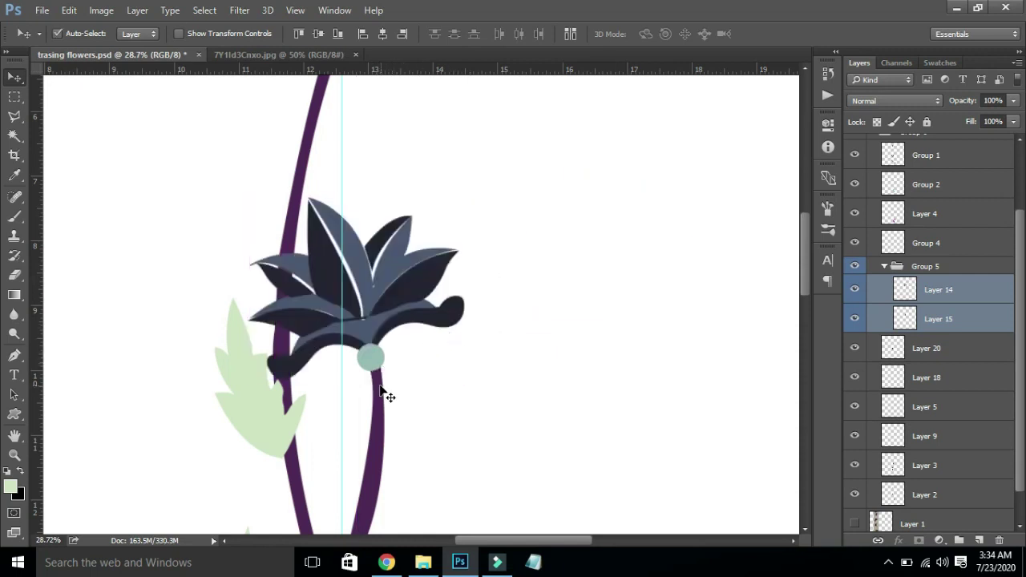
pyautogui.keyDown('shift'); pyautogui.click(380, 387); pyautogui.keyUp('shift')
pyautogui.keyDown('shift'); pyautogui.click(372, 362); pyautogui.keyUp('shift')
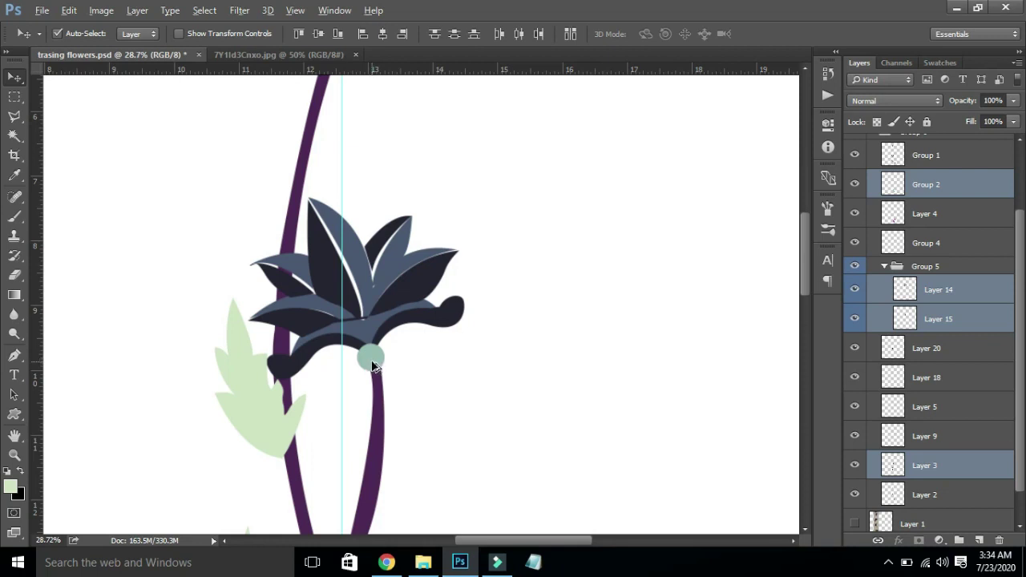
pyautogui.moveTo(373, 365); pyautogui.dragTo(600, 340)
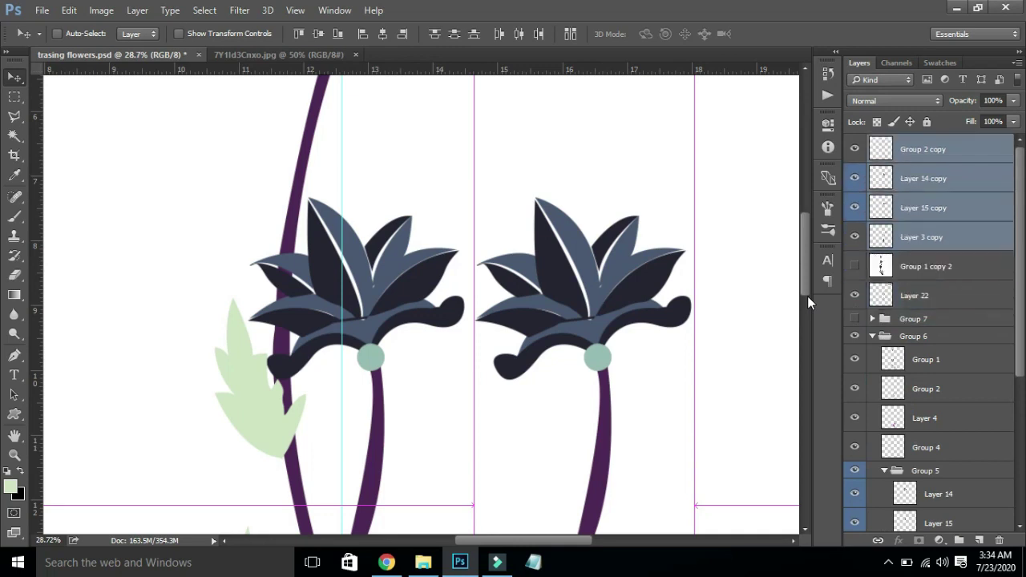
# - Move the four copied flower layers below Layer 22 and put them in a group of their own
pyautogui.hotkey('ctrl', '[')
pyautogui.hotkey('ctrl', '[')
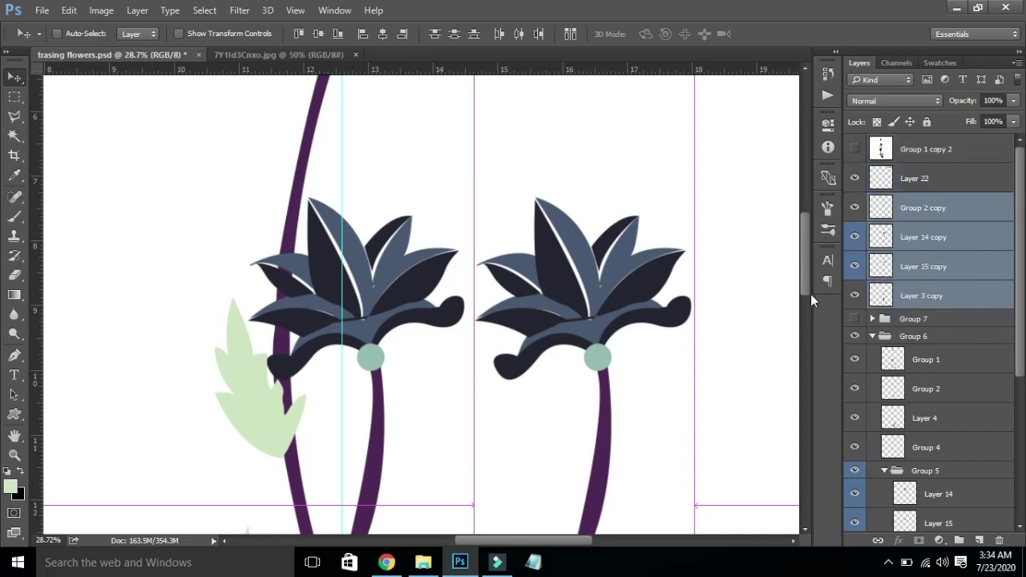
pyautogui.click(873, 337)
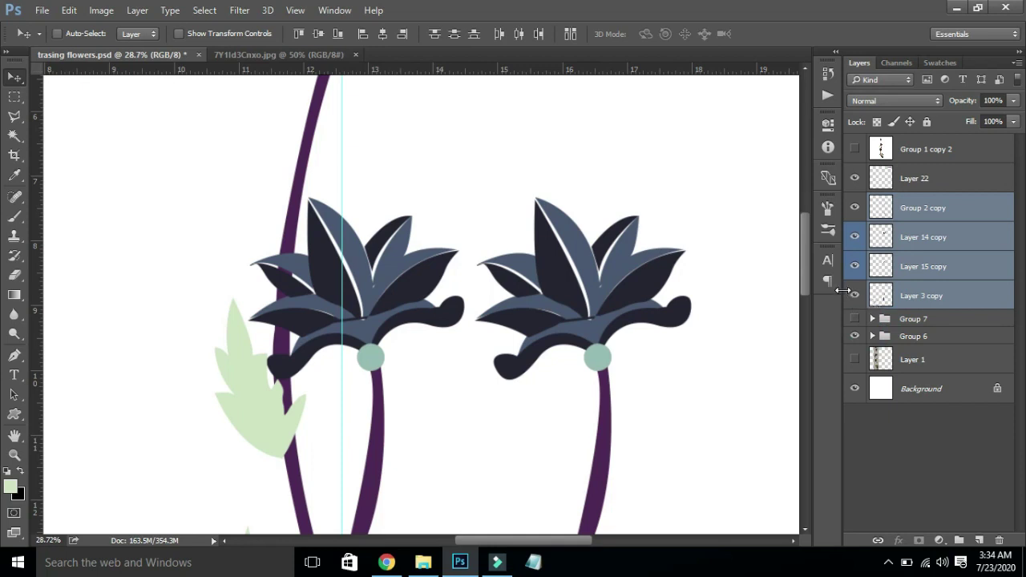
pyautogui.hotkey('ctrl', 'g')
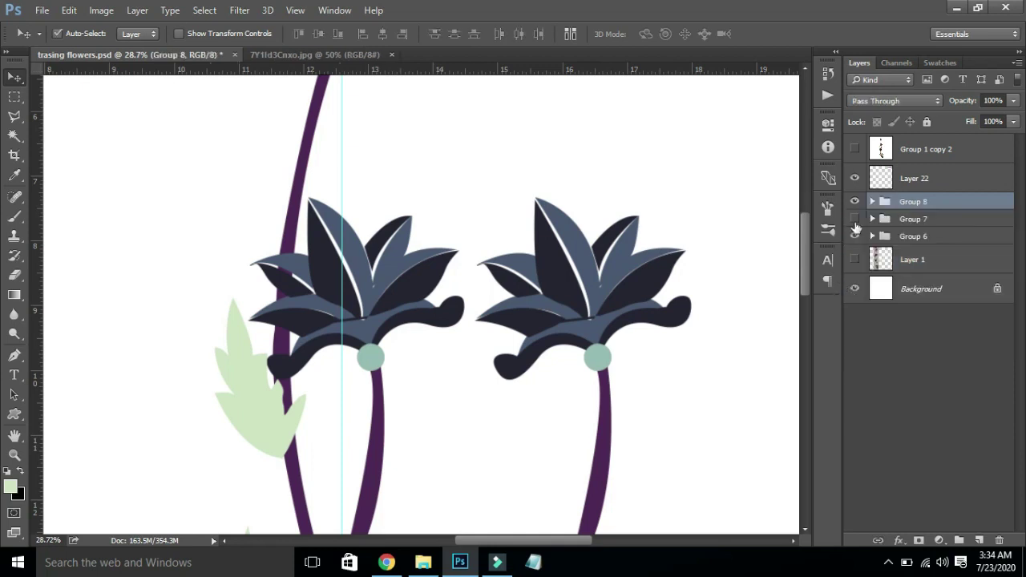
# - Hide Group 6 and merge the copied flower group into a single layer
pyautogui.hotkey('ctrl', '0')
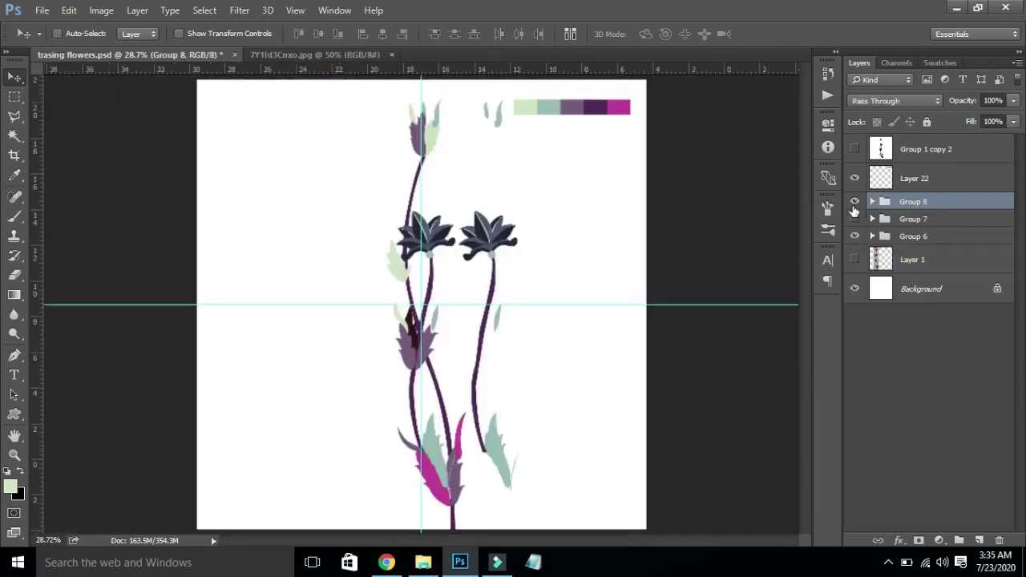
pyautogui.moveTo(855, 219); pyautogui.dragTo(855, 237)
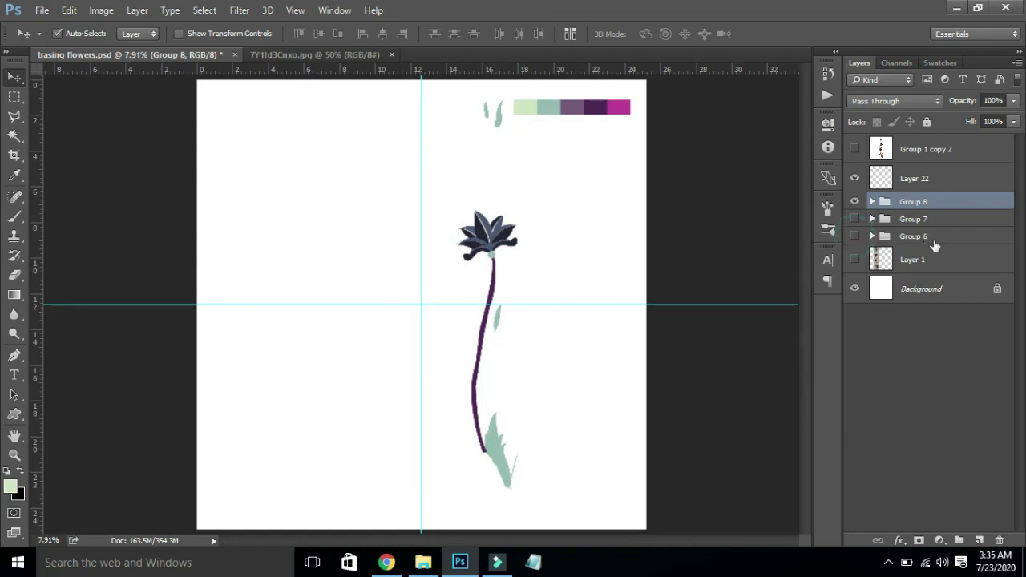
pyautogui.click(854, 202)
pyautogui.click(854, 202)
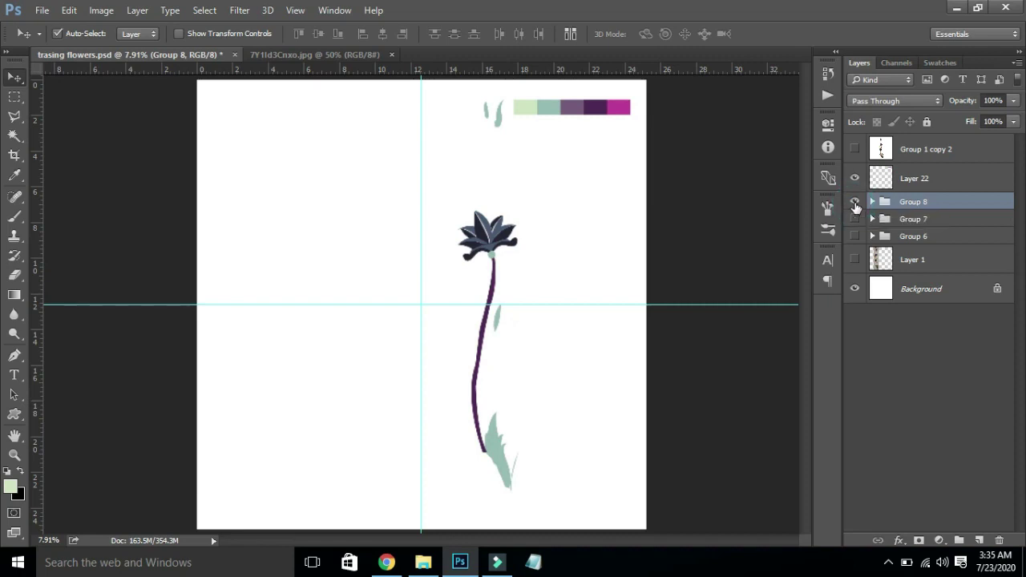
pyautogui.hotkey('ctrl', 'e')
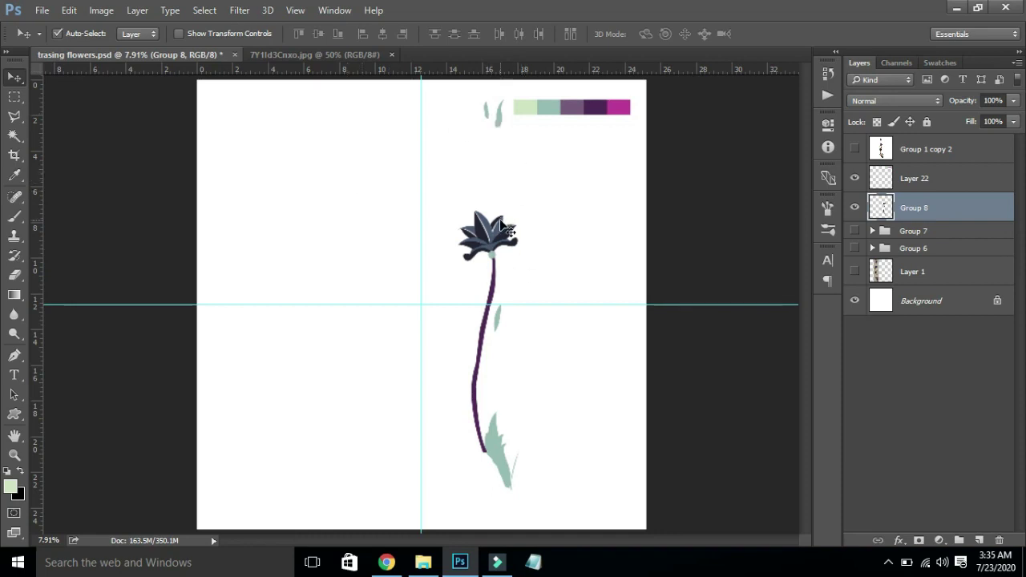
# - Select the flower head with an elliptical marquee and copy it to a new layer
pyautogui.press('m')
pyautogui.hotkey('shift', 'm')
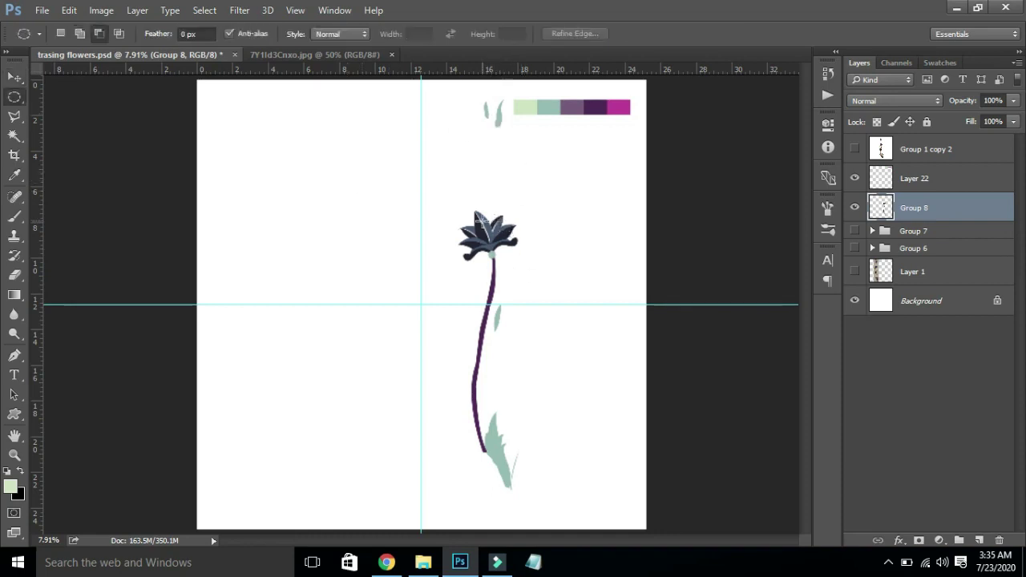
pyautogui.moveTo(447, 203); pyautogui.dragTo(534, 284)
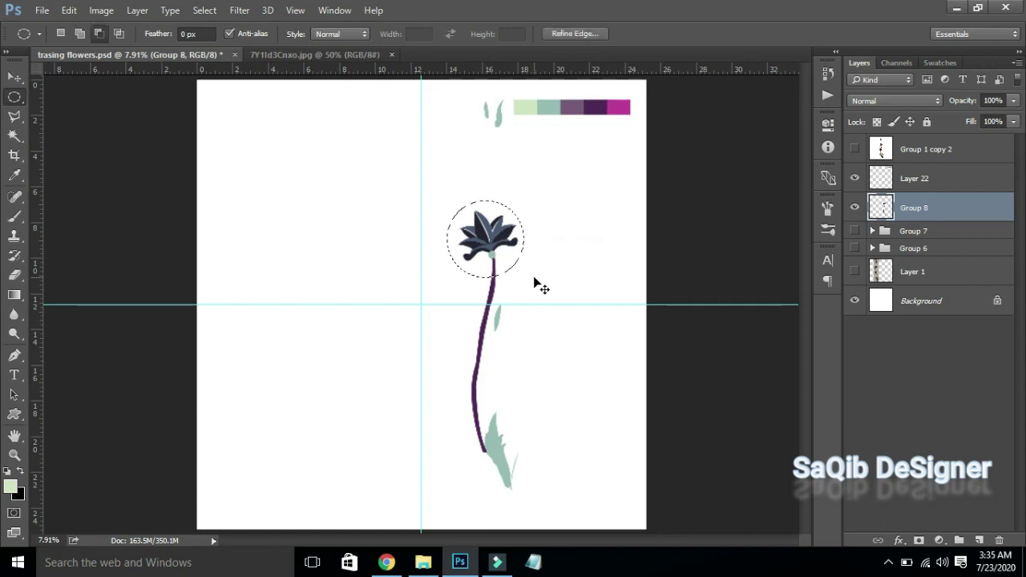
pyautogui.hotkey('ctrl', 'j')
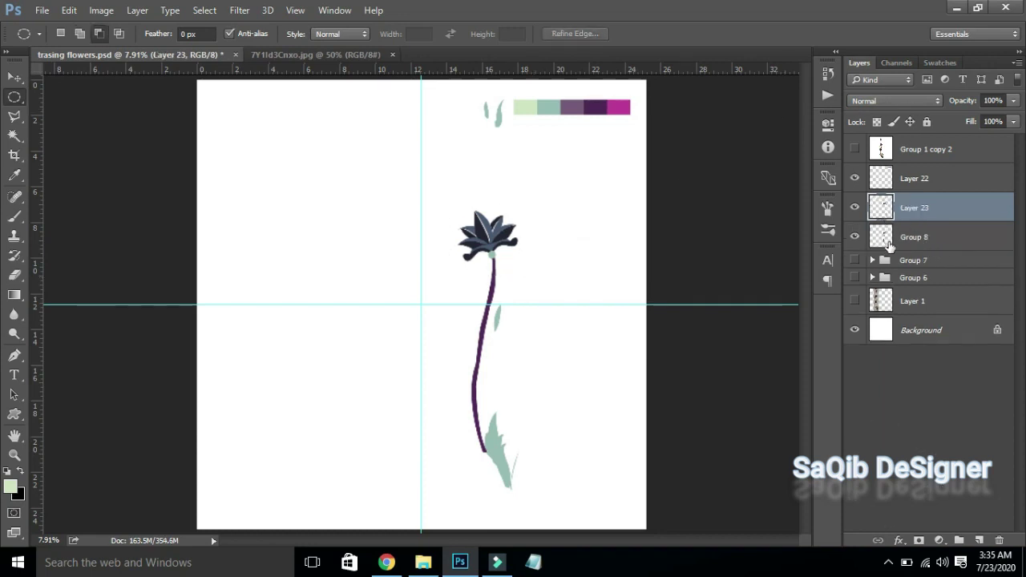
# - Delete the merged Group 8 layer that holds the stem and stray leaves
pyautogui.click(856, 239)
pyautogui.click(855, 239)
pyautogui.click(908, 236)
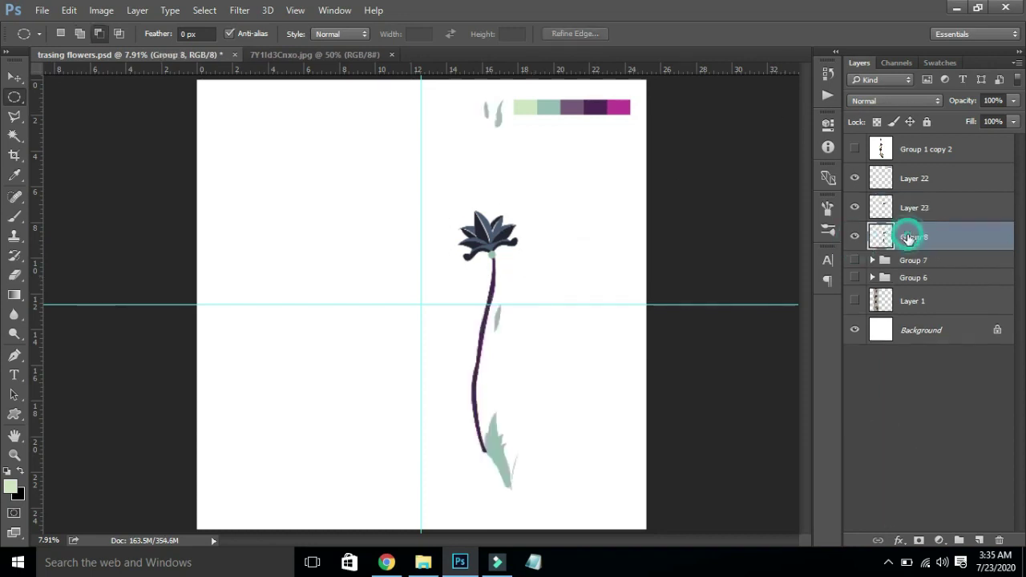
pyautogui.press('Delete')
# - Show Group 7, move the isolated flower head beside the third stem's top bud, and place a duplicate over the second stem's lower part
pyautogui.click(888, 210)
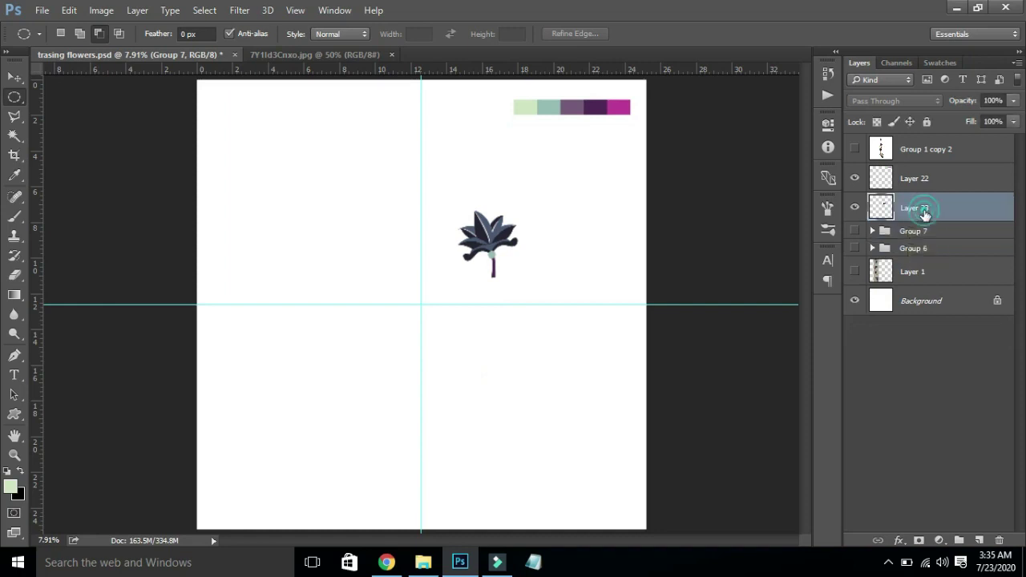
pyautogui.press('v')
pyautogui.click(853, 232)
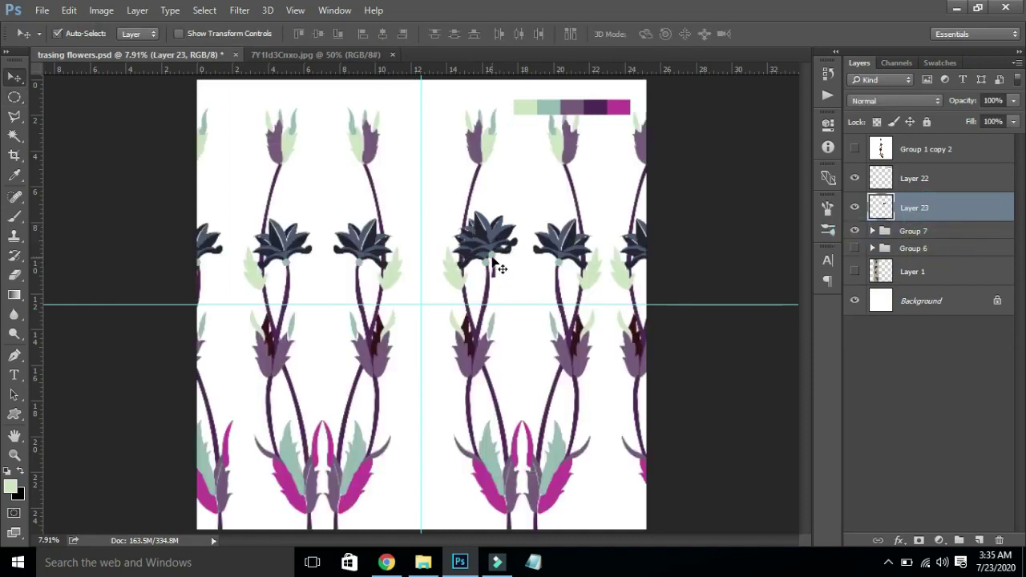
pyautogui.moveTo(494, 262); pyautogui.dragTo(389, 411)
pyautogui.hotkey('ctrl', 't')
pyautogui.doubleClick(471, 187)
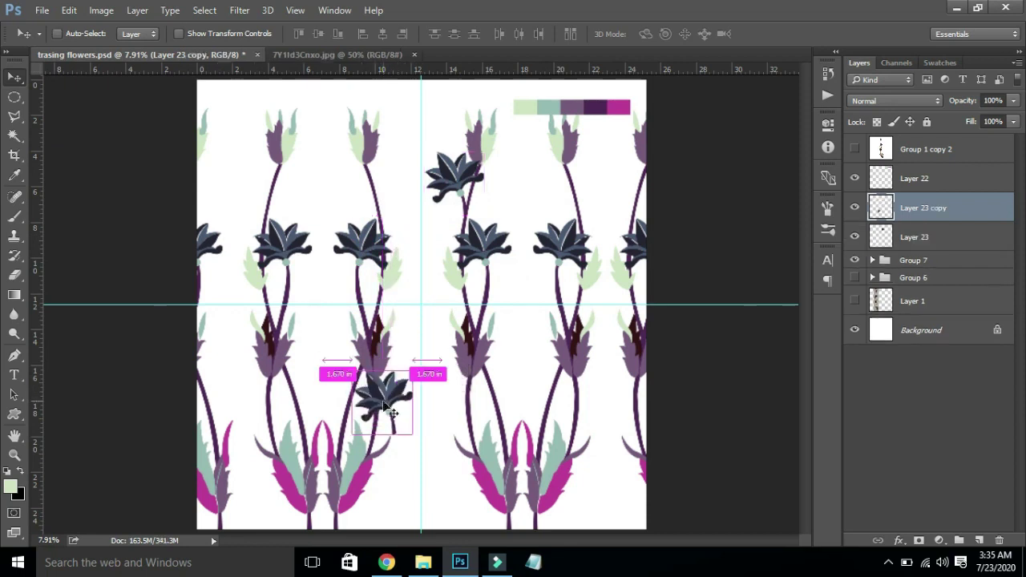
# - Move the duplicate flower head near the canvas's top edge, just left of centre, and rotate it to lean left
pyautogui.hotkey('ctrl', 't')
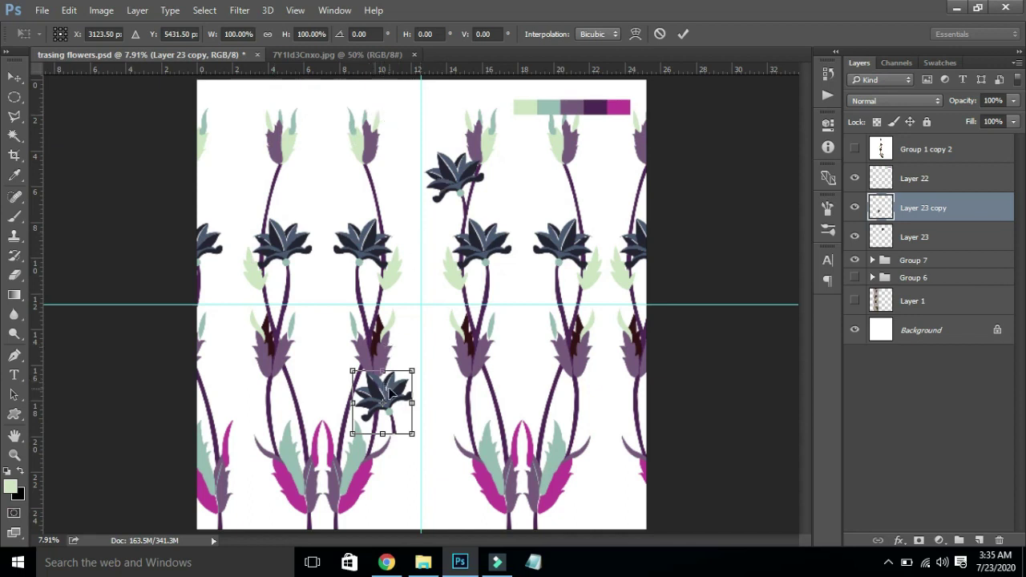
pyautogui.press('Return')
pyautogui.moveTo(383, 401); pyautogui.dragTo(425, 389)
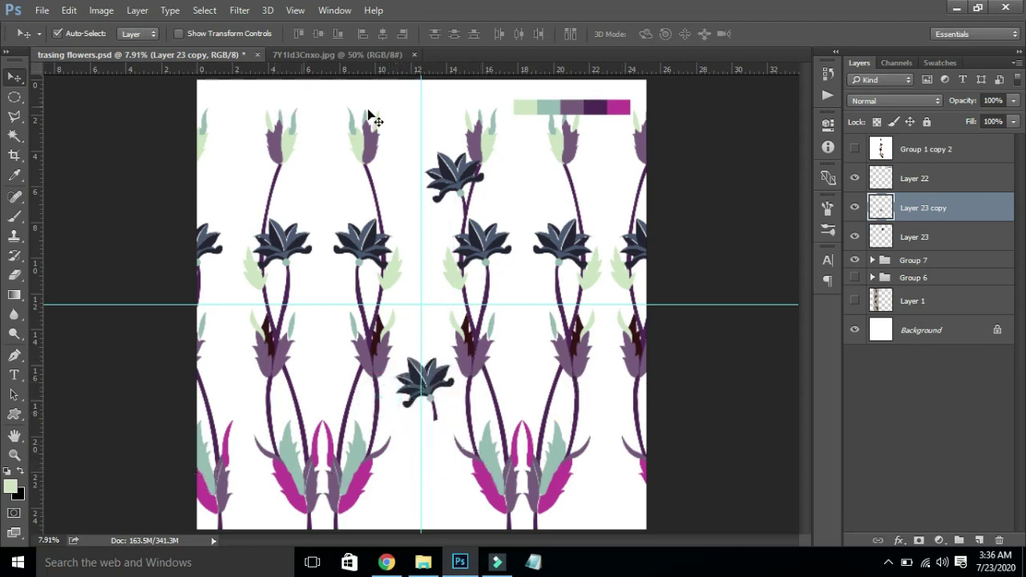
pyautogui.moveTo(420, 377); pyautogui.dragTo(340, 156)
pyautogui.click(409, 250)
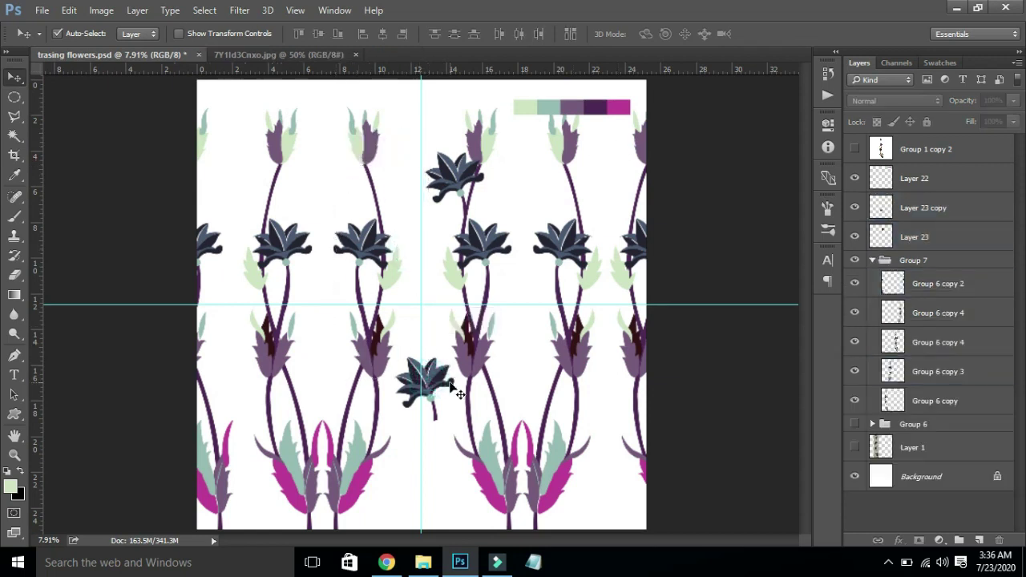
pyautogui.moveTo(440, 379); pyautogui.dragTo(343, 146)
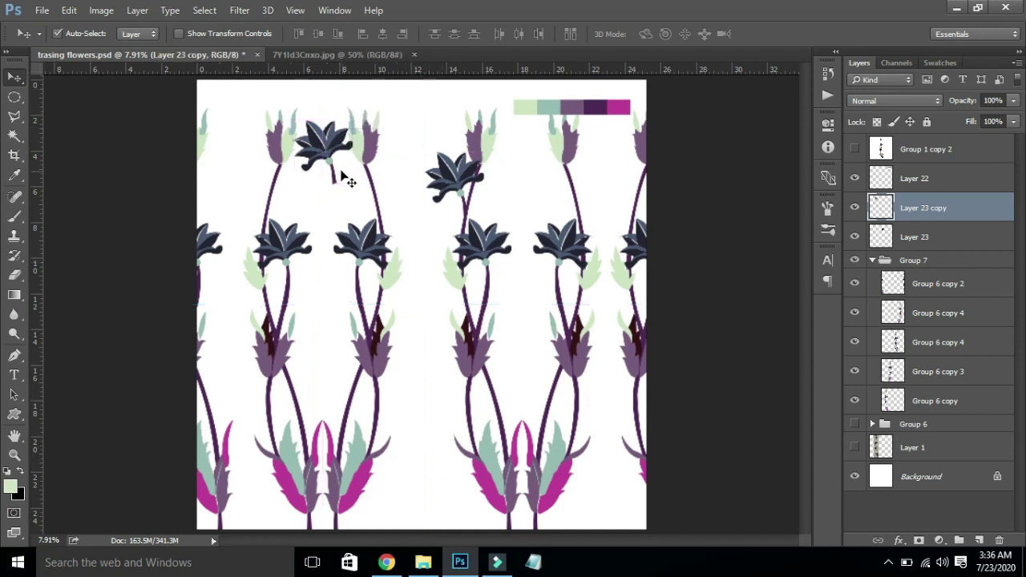
pyautogui.moveTo(321, 146)
pyautogui.mouseDown()
pyautogui.moveTo(457, 104)
pyautogui.moveTo(432, 97)
pyautogui.moveTo(422, 106)
pyautogui.moveTo(497, 130)
pyautogui.moveTo(542, 120)
pyautogui.moveTo(532, 119)
pyautogui.mouseUp()
pyautogui.hotkey('ctrl', 't')
pyautogui.press('Return')
# - Erase the purple stem below the small duplicate flower head with a 40 px eraser, keeping only a short stub at its base
pyautogui.press('e')
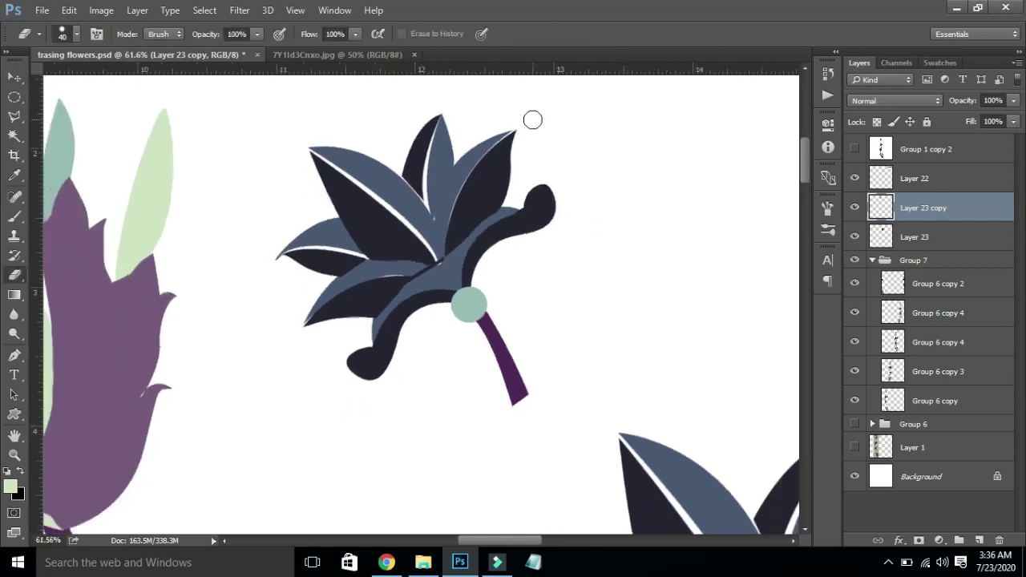
pyautogui.moveTo(529, 370)
pyautogui.mouseDown()
pyautogui.moveTo(508, 339)
pyautogui.moveTo(495, 354)
pyautogui.mouseUp()
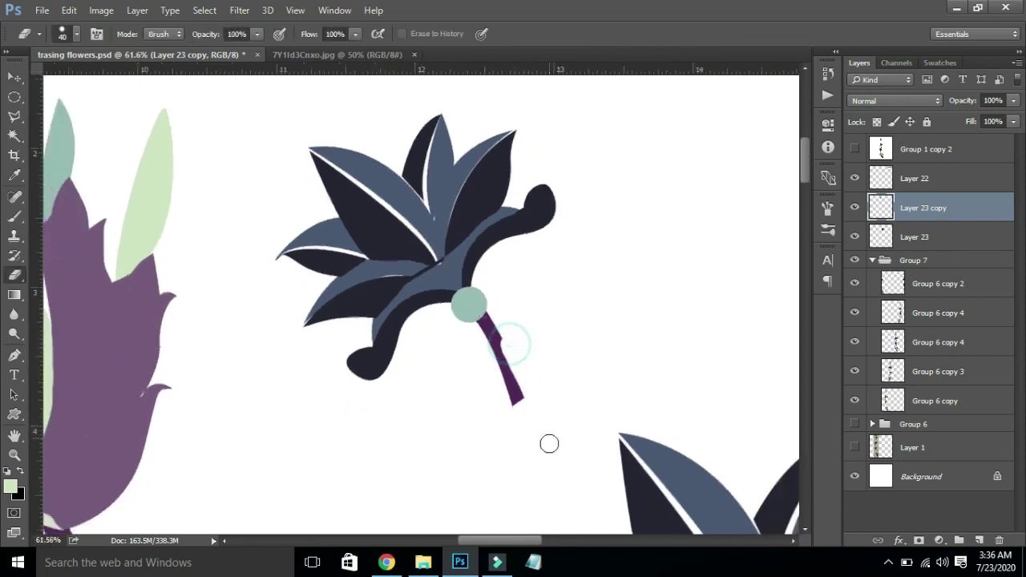
pyautogui.click(509, 402)
pyautogui.click(496, 340)
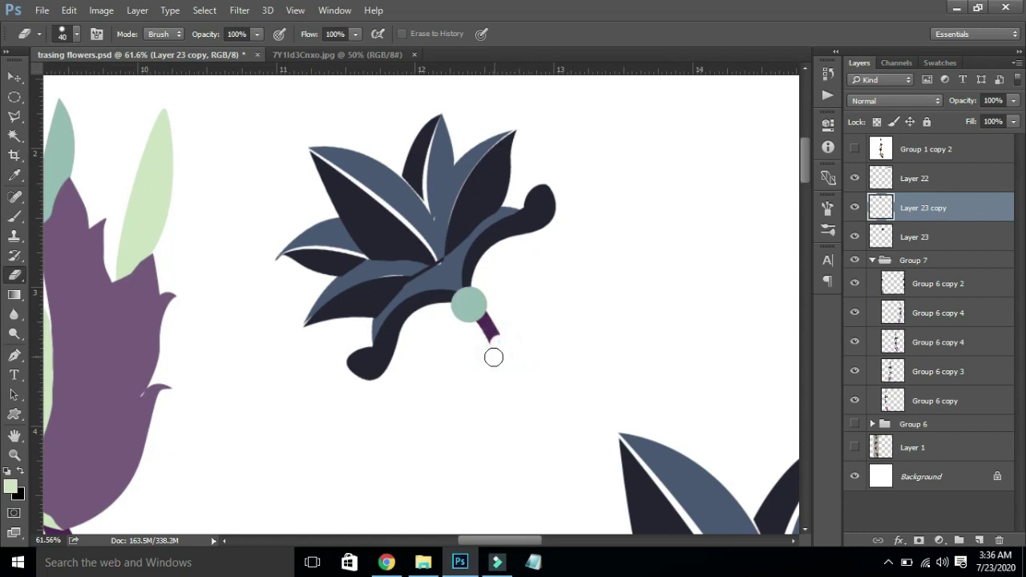
pyautogui.click(484, 343)
pyautogui.scroll(-6, 554, 291)
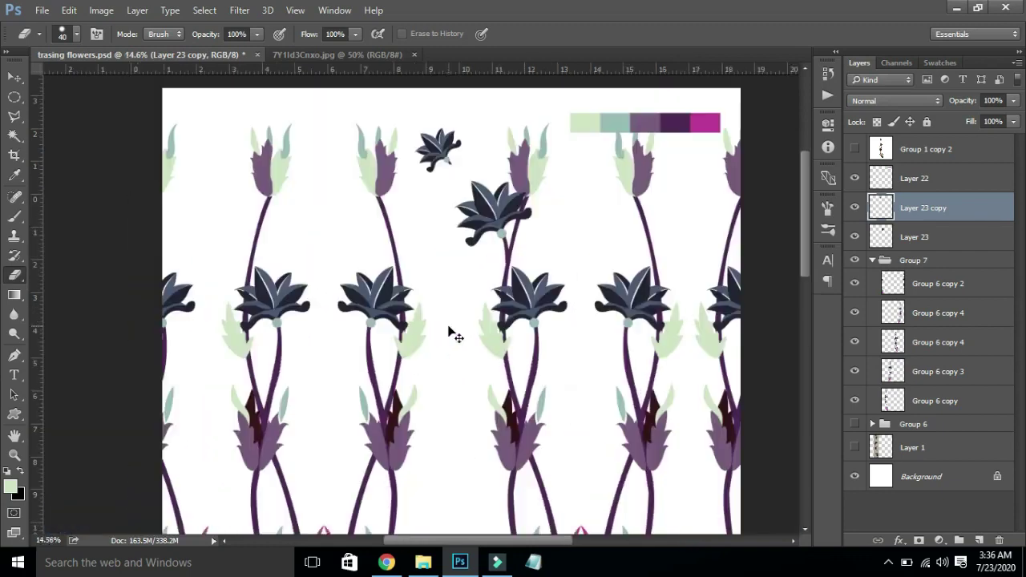
pyautogui.scroll(-2, 449, 332)
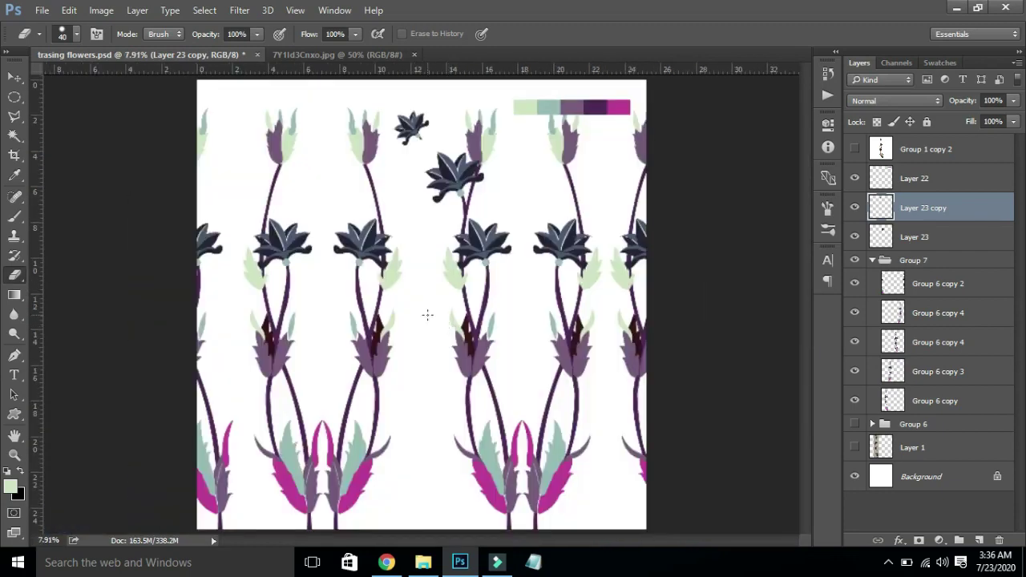
# - Duplicate the small flower head beside the first full stem's top bud, transforming the copy to a smaller size and a different tilt
pyautogui.press('v')
pyautogui.moveTo(415, 127); pyautogui.dragTo(246, 149)
pyautogui.hotkey('ctrl', 't')
pyautogui.moveTo(316, 144); pyautogui.dragTo(236, 161)
pyautogui.press('Return')
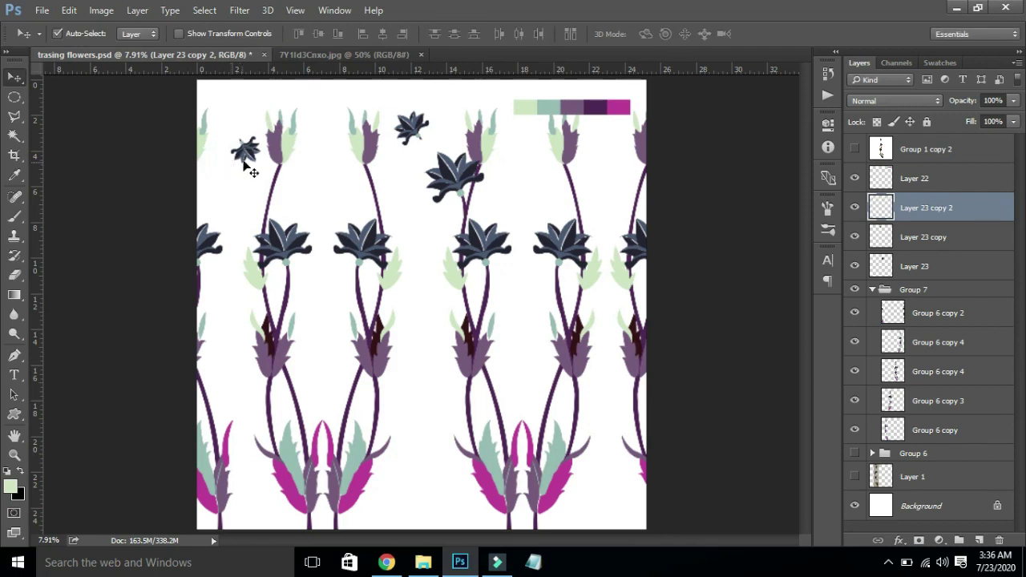
# - Duplicate the small flower head into the canvas's upper-left corner and flip the copy vertically
pyautogui.moveTo(418, 137); pyautogui.dragTo(235, 106)
pyautogui.hotkey('ctrl', 't')
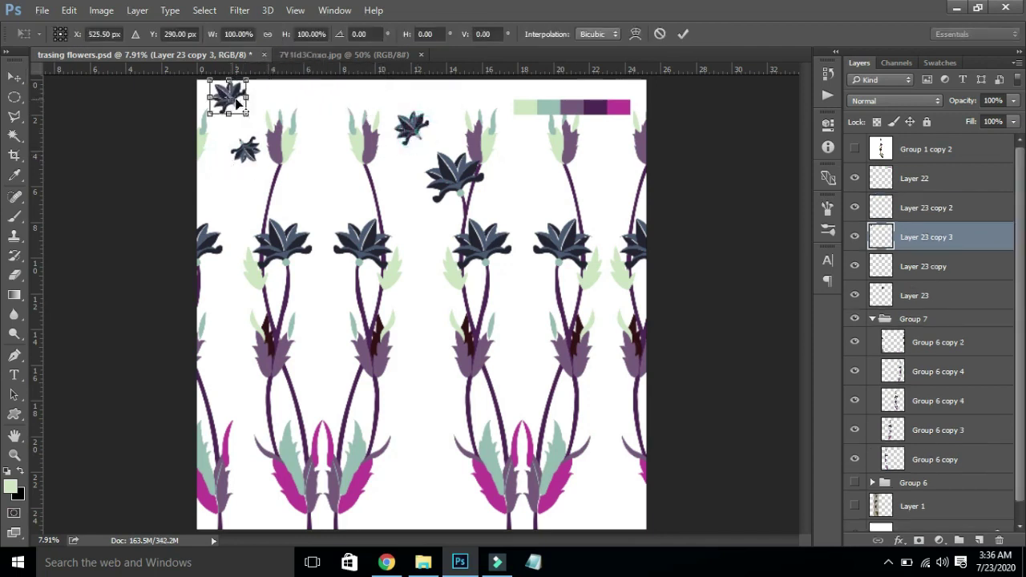
pyautogui.rightClick(238, 101)
pyautogui.click(366, 341)
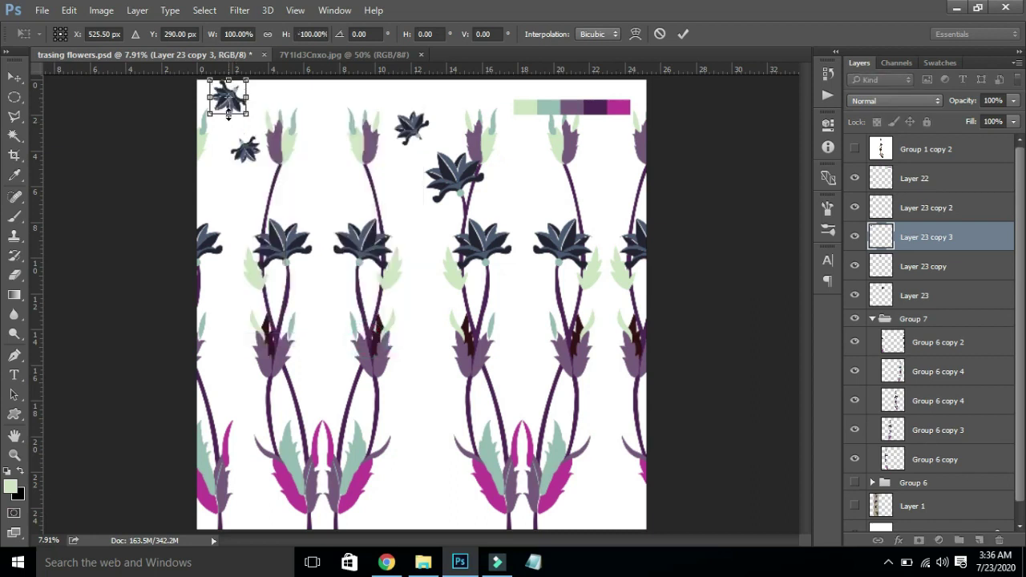
pyautogui.press('Return')
# - Place another copy of the flipped flower head near the canvas's upper-right corner and hide Layer 22 with the colour swatches
pyautogui.moveTo(230, 101); pyautogui.dragTo(607, 111)
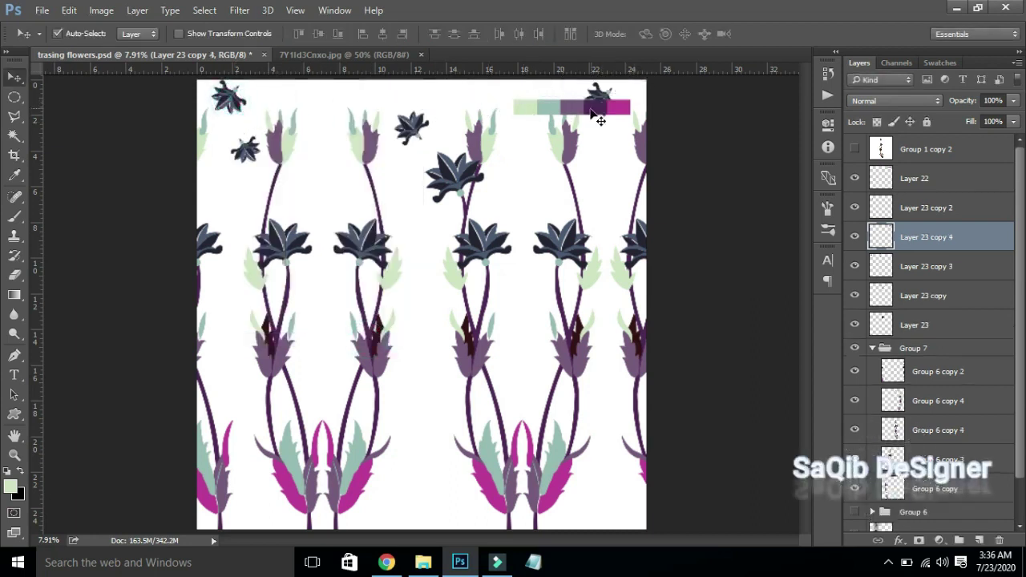
pyautogui.click(594, 105)
pyautogui.click(855, 178)
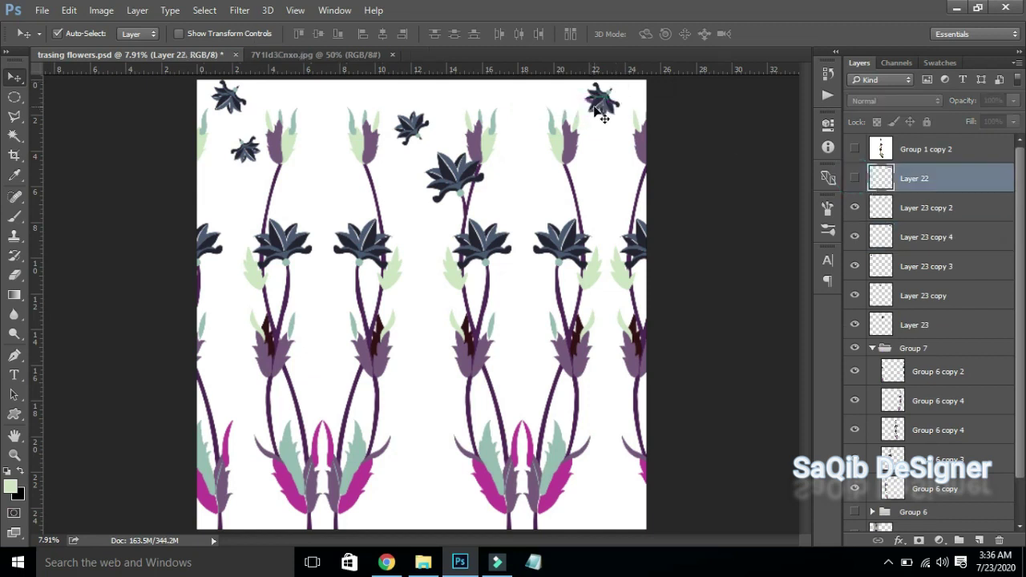
# - Place transformed flower head copies between the first two full stems and between the third and fourth
pyautogui.moveTo(606, 112); pyautogui.dragTo(342, 209)
pyautogui.hotkey('ctrl', 't')
pyautogui.press('Return')
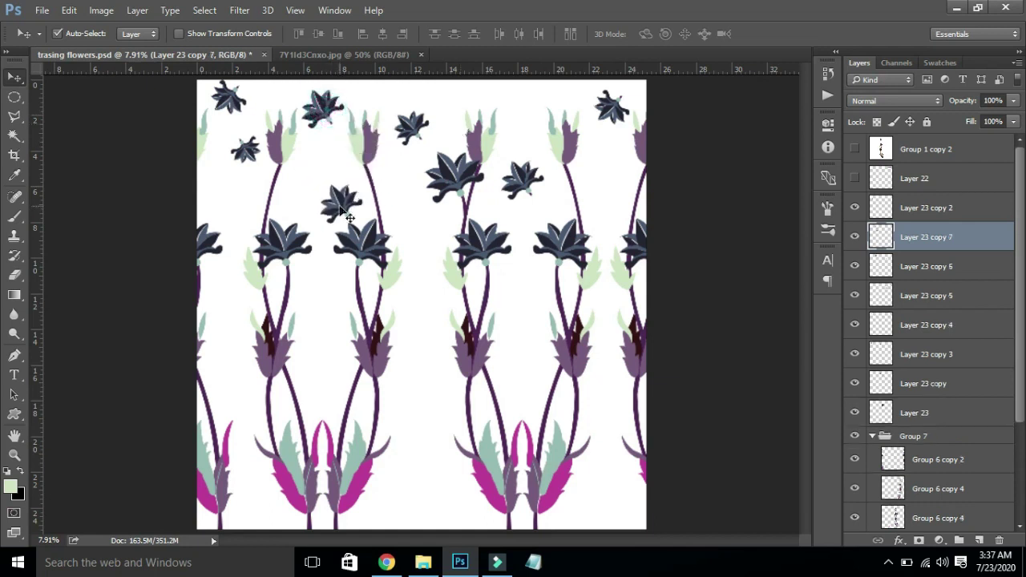
# - Flip the flower head above the second full stem's bloom vertically and scale it down to a tiny size
pyautogui.hotkey('ctrl', 't')
pyautogui.rightClick(341, 210)
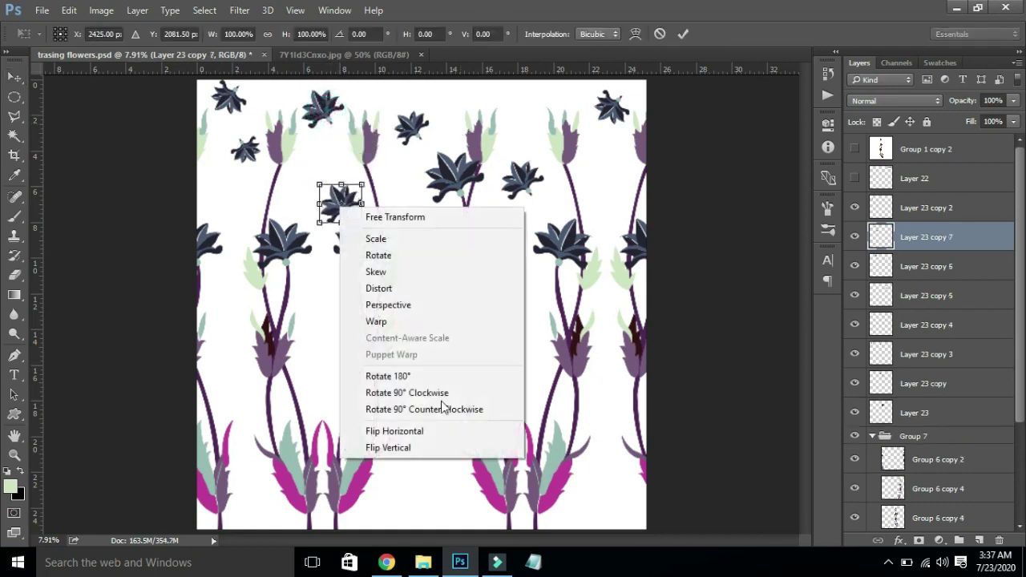
pyautogui.click(463, 450)
pyautogui.moveTo(360, 195); pyautogui.dragTo(315, 155)
pyautogui.press('Return')
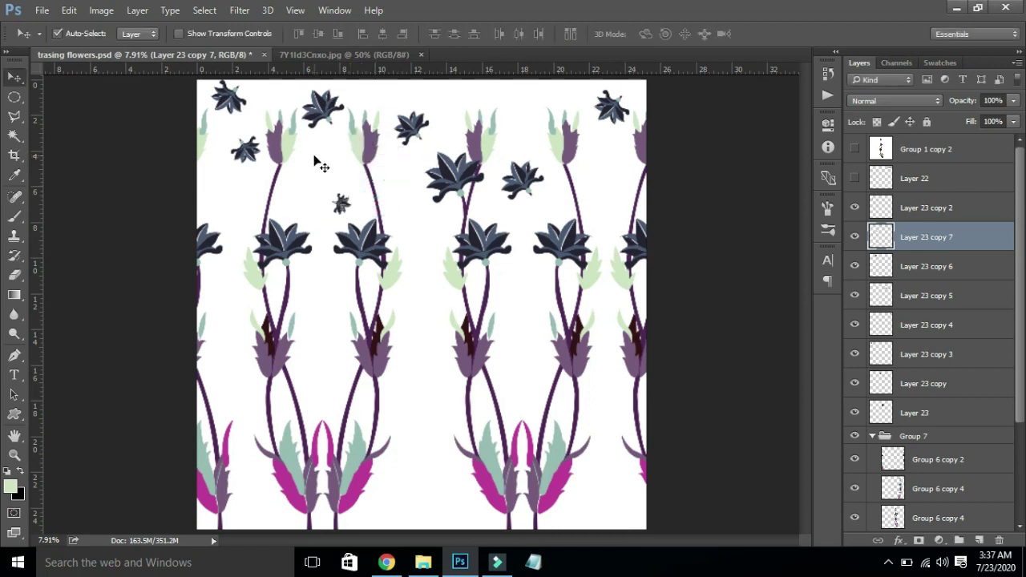
# - Move the tiny flower head midway between the first two full stems and scatter copies near the top edge and both side edges
pyautogui.moveTo(344, 202); pyautogui.dragTo(275, 201)
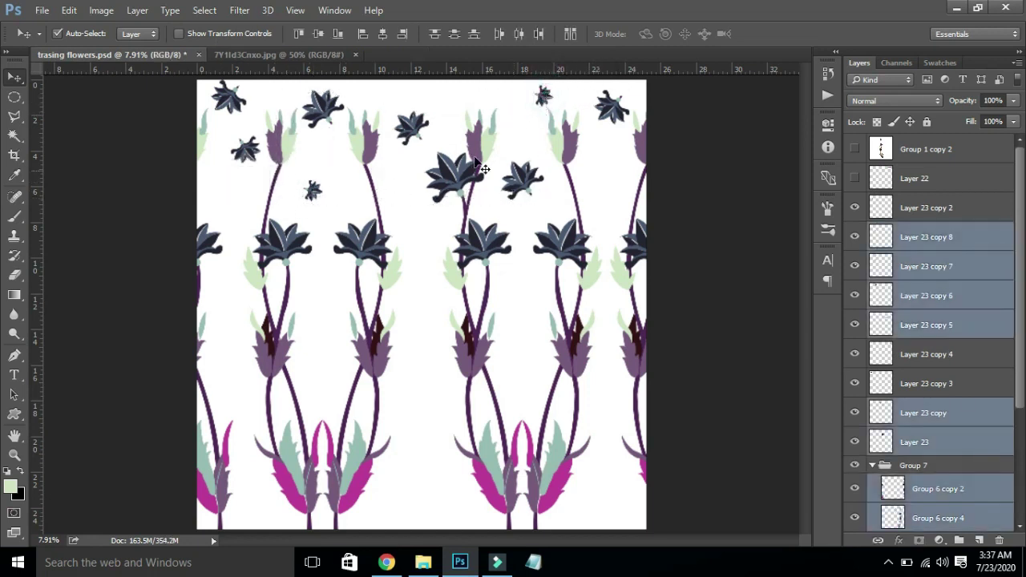
pyautogui.click(507, 95)
pyautogui.moveTo(400, 140); pyautogui.dragTo(619, 183)
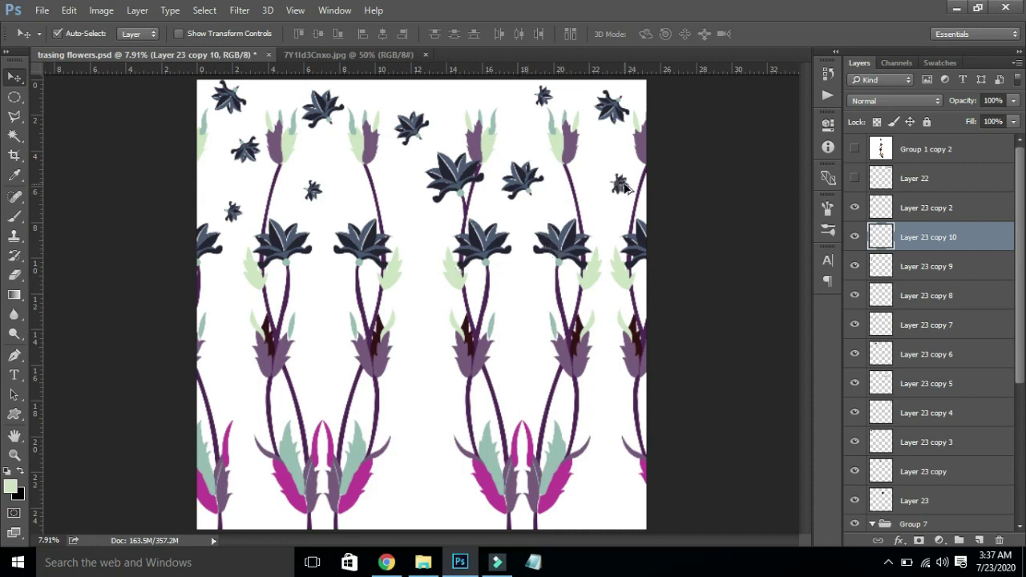
# - Scatter tiny and larger flower head copies through the stem gaps in the canvas's lower half and along its bottom edge
pyautogui.moveTo(625, 187); pyautogui.dragTo(528, 334)
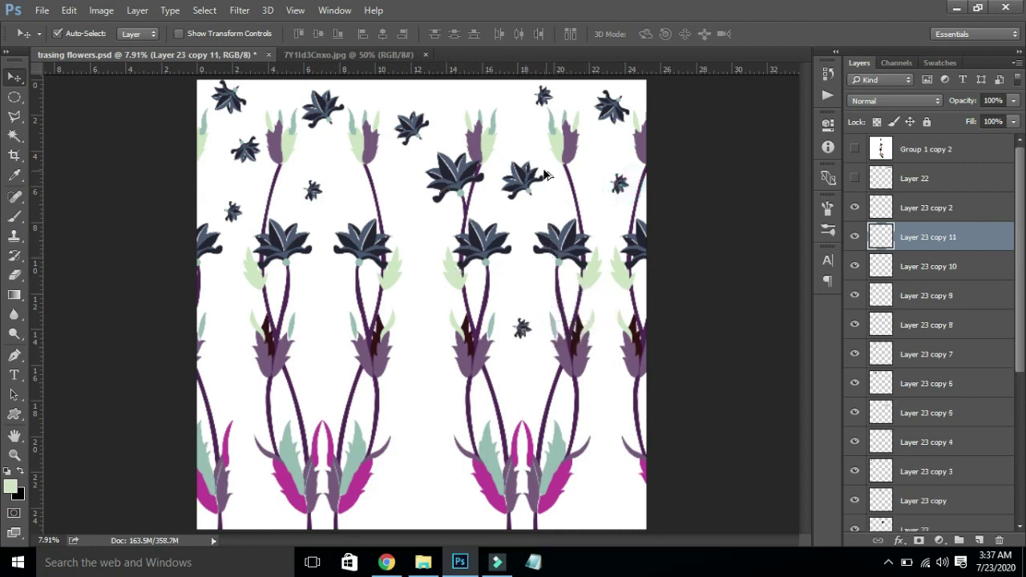
pyautogui.moveTo(520, 182); pyautogui.dragTo(322, 380)
pyautogui.moveTo(313, 191); pyautogui.dragTo(603, 478)
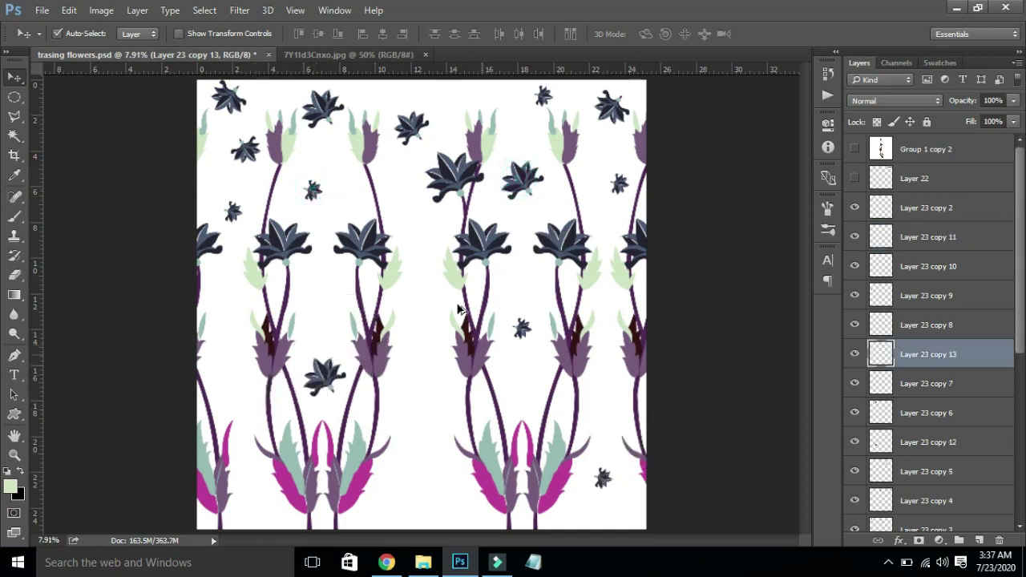
pyautogui.moveTo(533, 99); pyautogui.dragTo(252, 503)
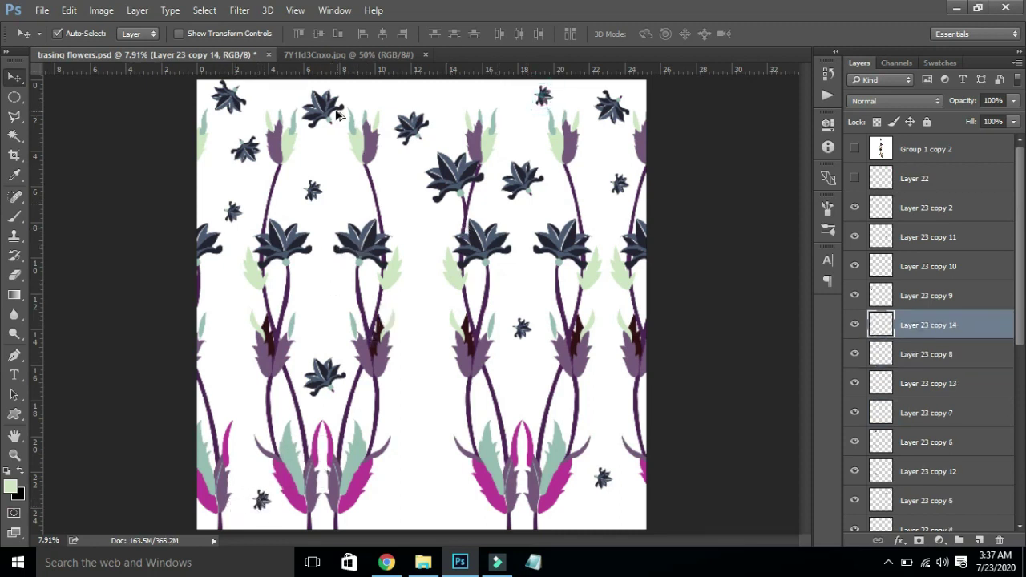
pyautogui.moveTo(313, 120); pyautogui.dragTo(420, 507)
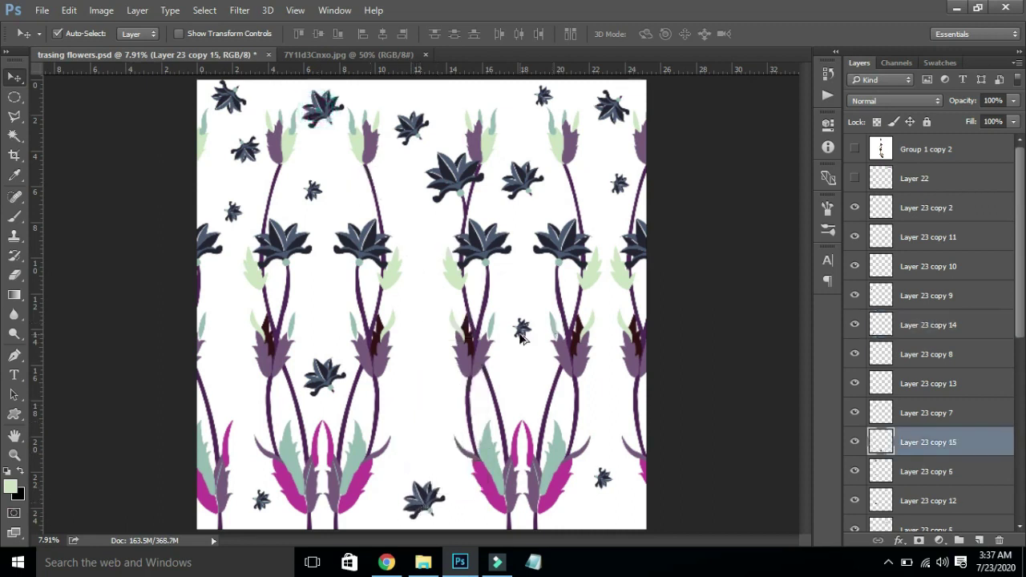
pyautogui.moveTo(519, 337); pyautogui.dragTo(446, 403)
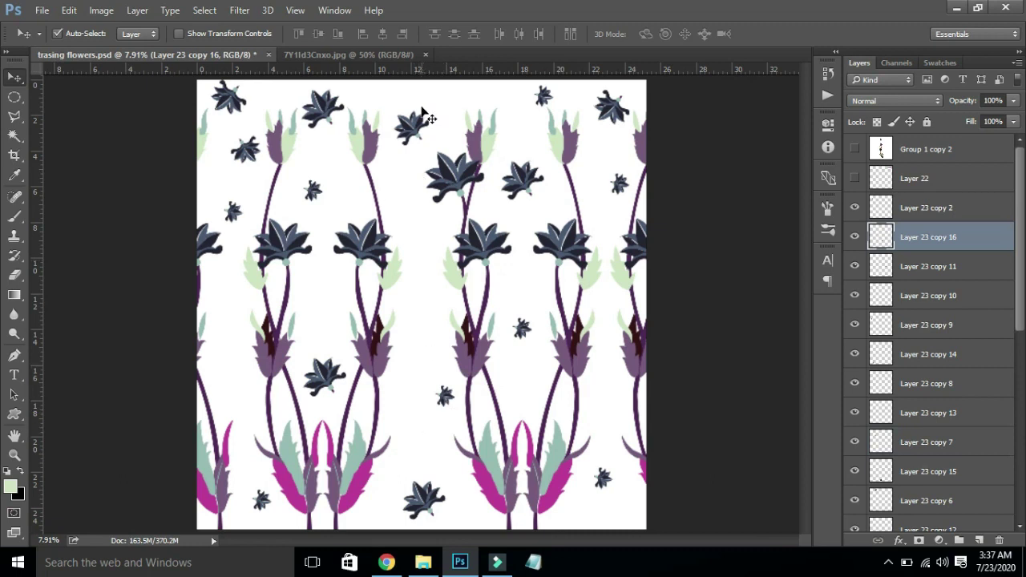
# - Add a flower head copy beside the second full stem's middle and a tiny one near the lower-left edge, nudging two upper heads into their gaps
pyautogui.moveTo(415, 140); pyautogui.dragTo(408, 143)
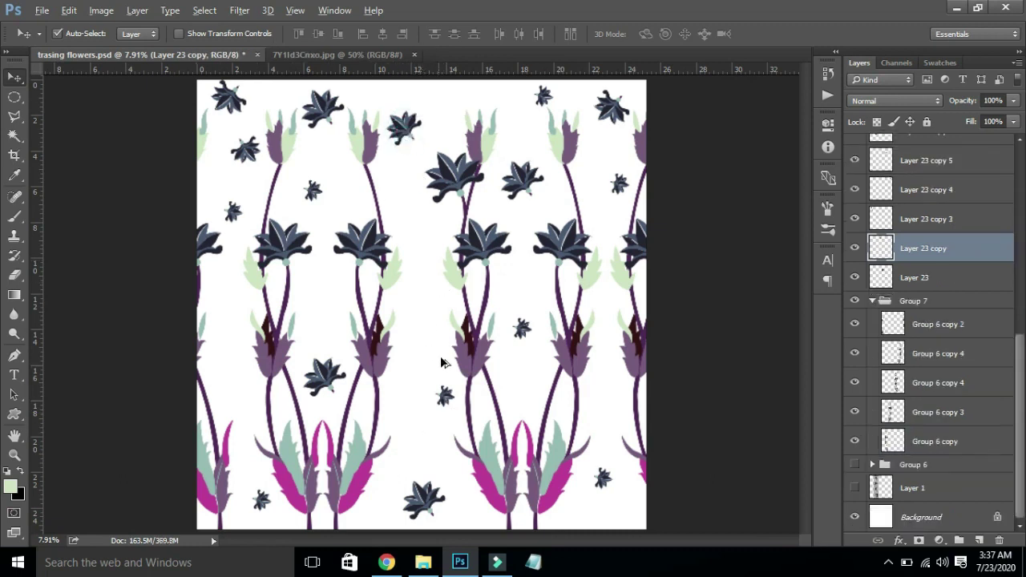
pyautogui.moveTo(617, 121); pyautogui.dragTo(417, 311)
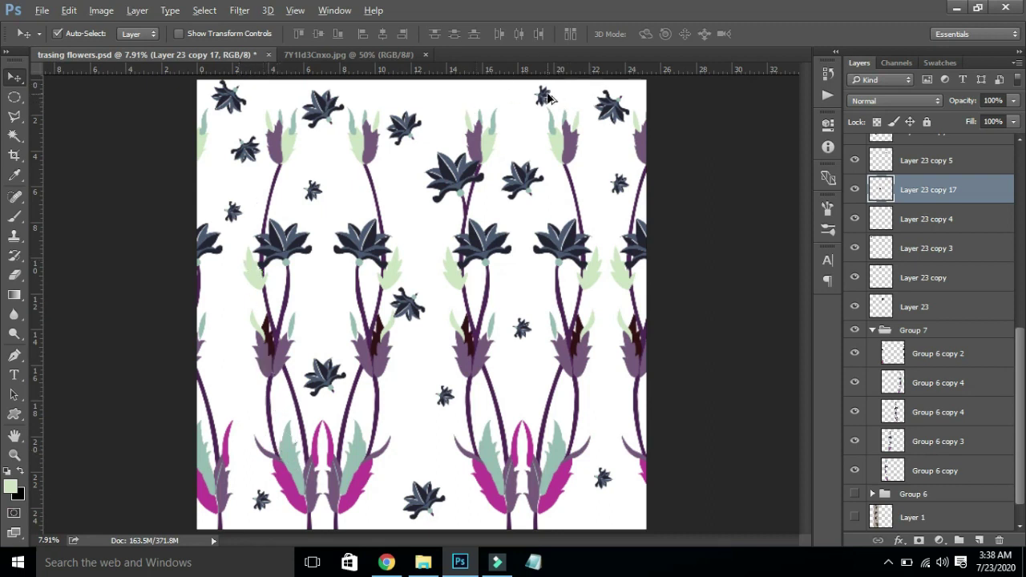
pyautogui.moveTo(545, 97); pyautogui.dragTo(226, 390)
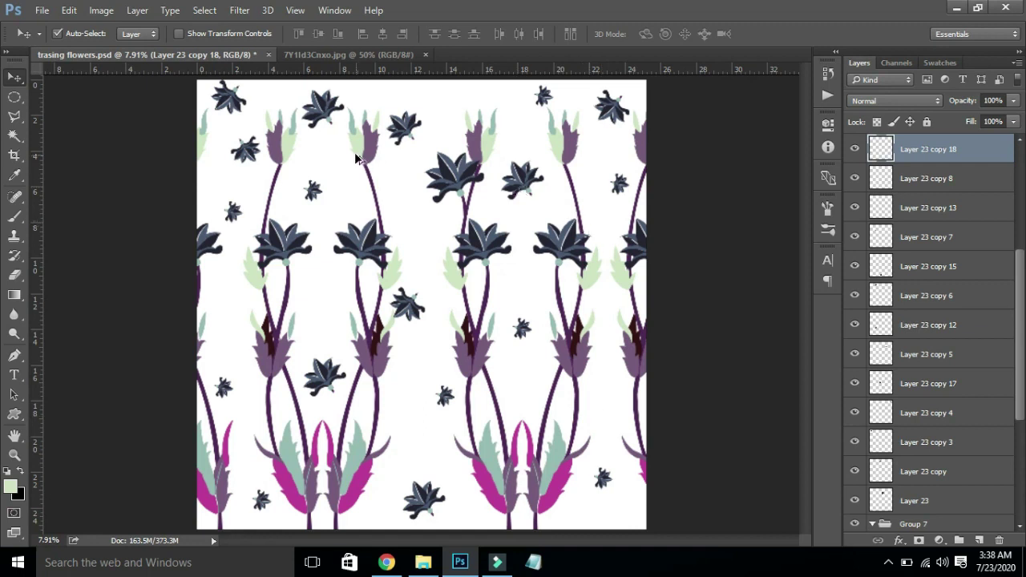
pyautogui.moveTo(233, 217); pyautogui.dragTo(246, 215)
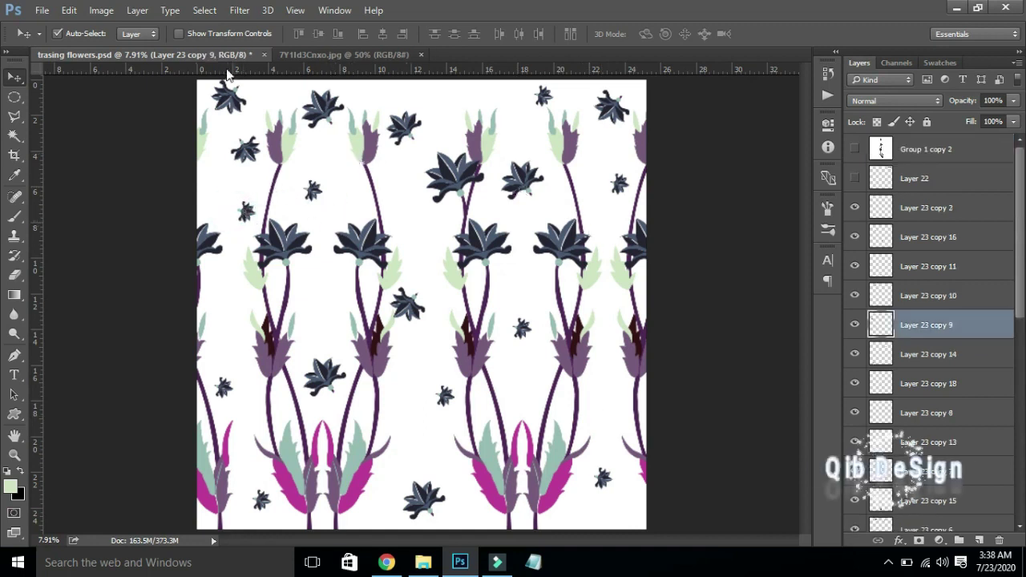
# - Undo the corner flower head's move toward the first bud and seat it slightly lower in the canvas's upper-left corner
pyautogui.moveTo(229, 97); pyautogui.dragTo(259, 97)
pyautogui.click(241, 112)
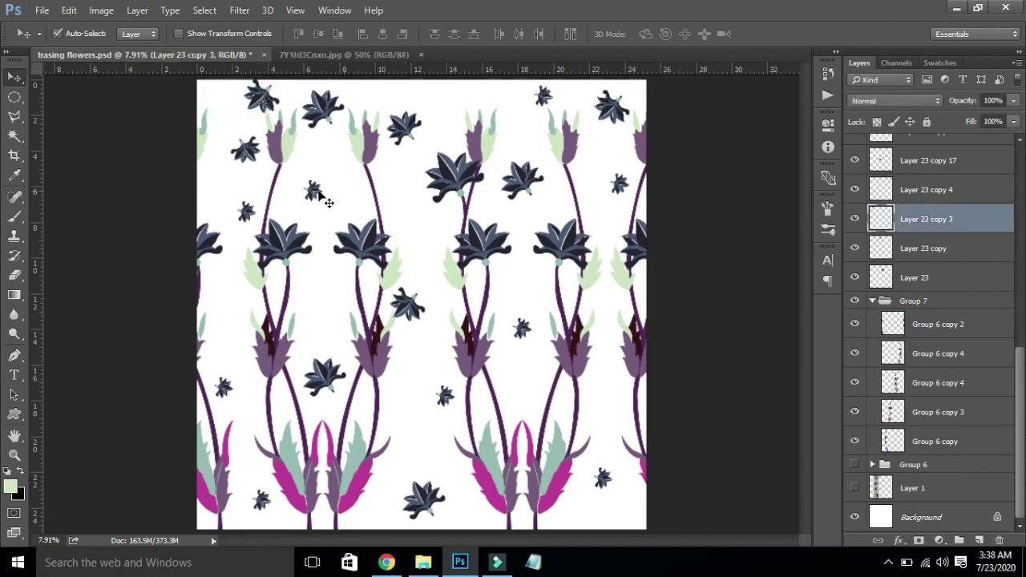
pyautogui.hotkey('ctrl', 'z')
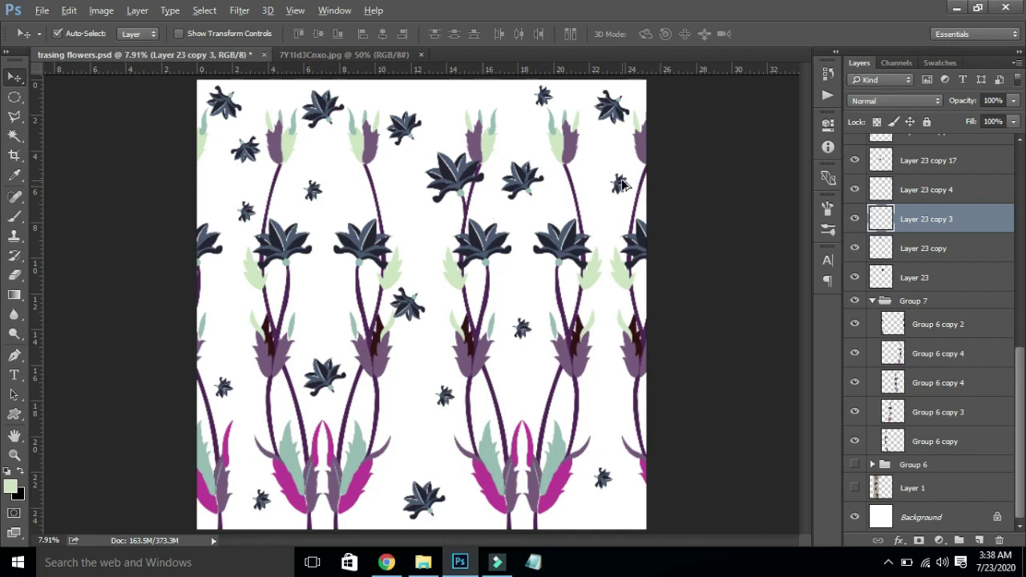
# - Duplicate the tiny flower head from the right edge to the gap below the left edge's partial bloom and change its orientation
pyautogui.moveTo(622, 184); pyautogui.dragTo(227, 282)
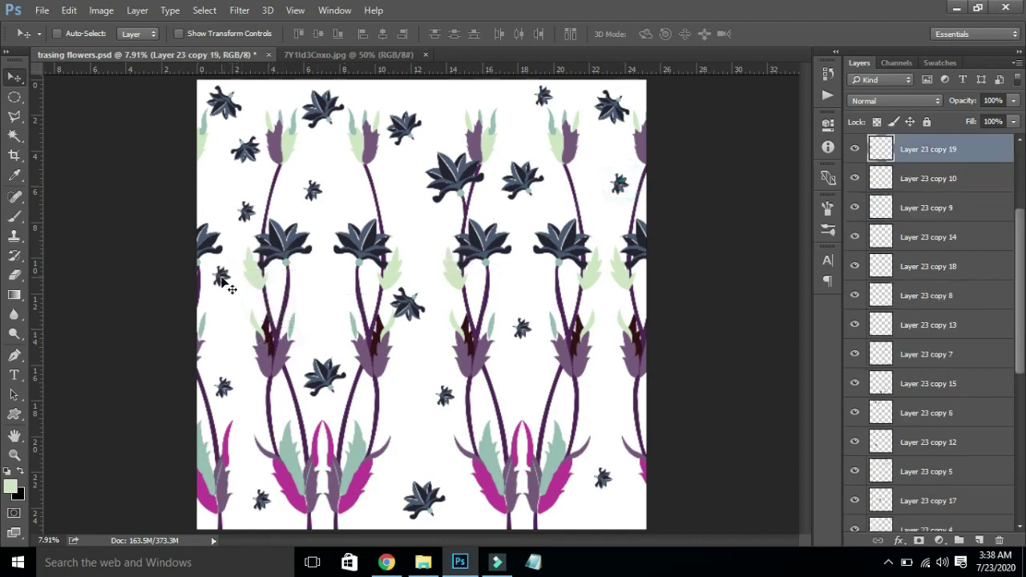
pyautogui.hotkey('ctrl', 't')
pyautogui.press('Return')
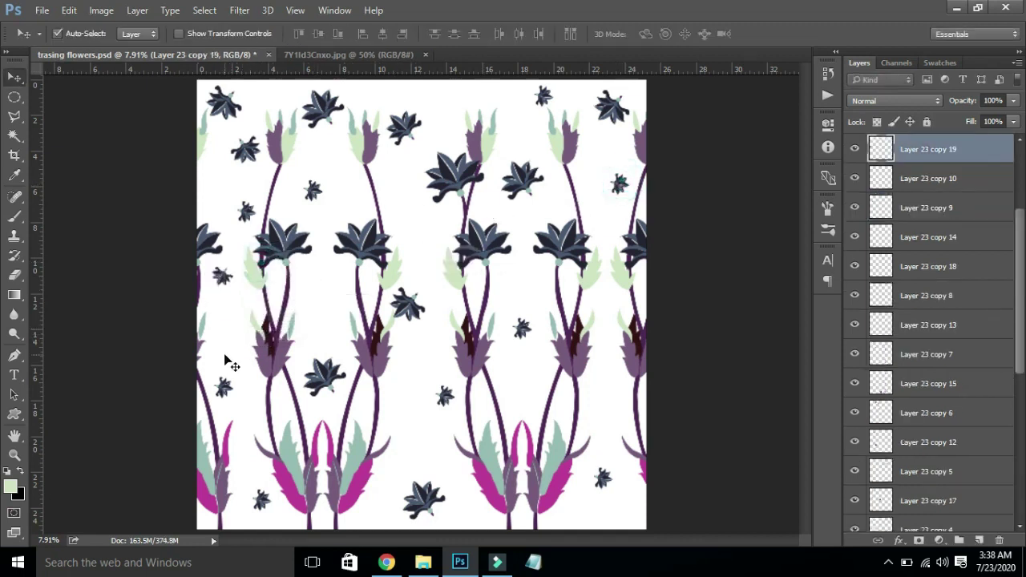
# - Flip the tiny flower head beside the third full stem horizontally and place a copy between the first two stems, below their blooms
pyautogui.click(445, 396)
pyautogui.hotkey('ctrl', 't')
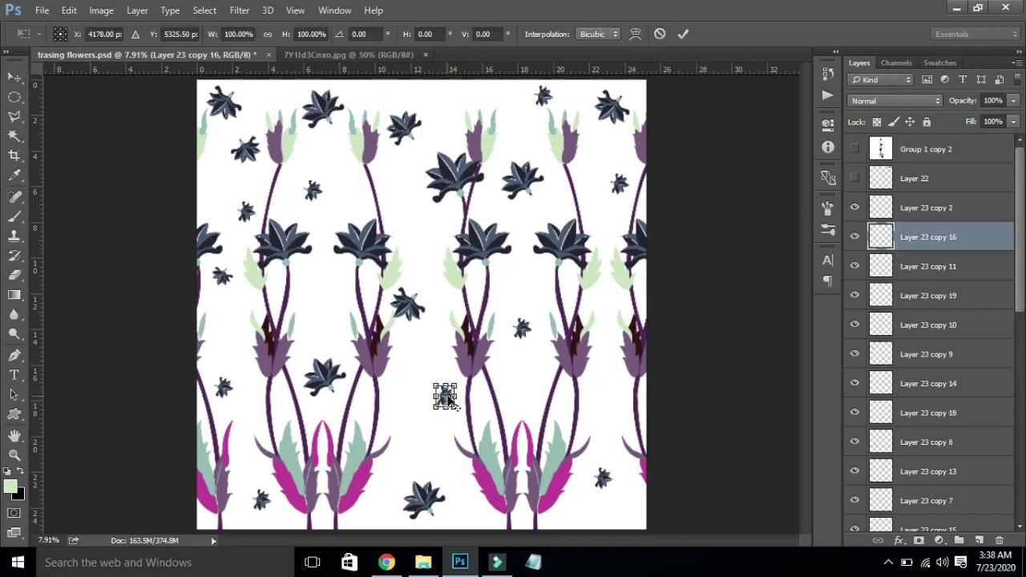
pyautogui.rightClick(446, 398)
pyautogui.click(485, 369)
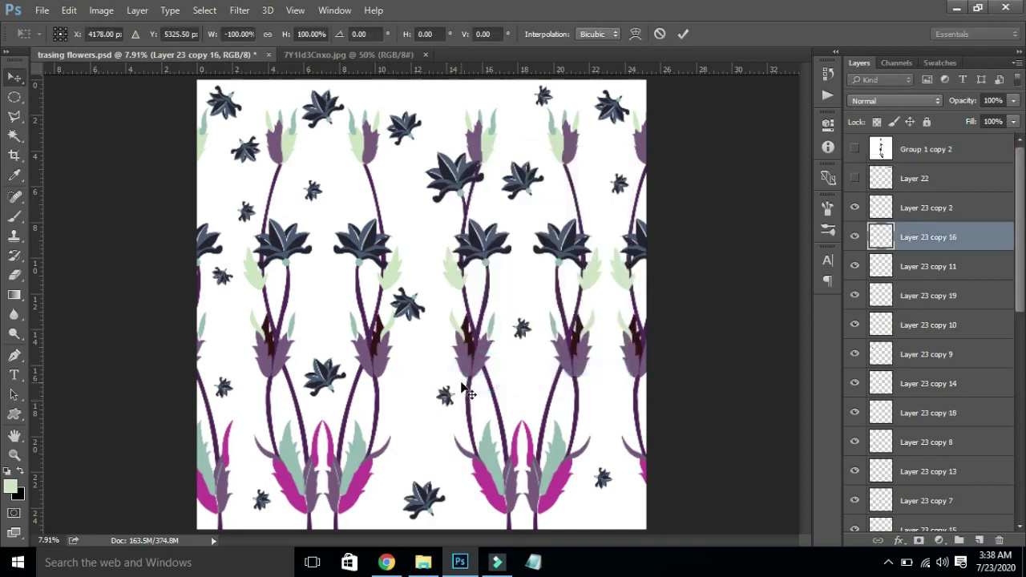
pyautogui.press('Return')
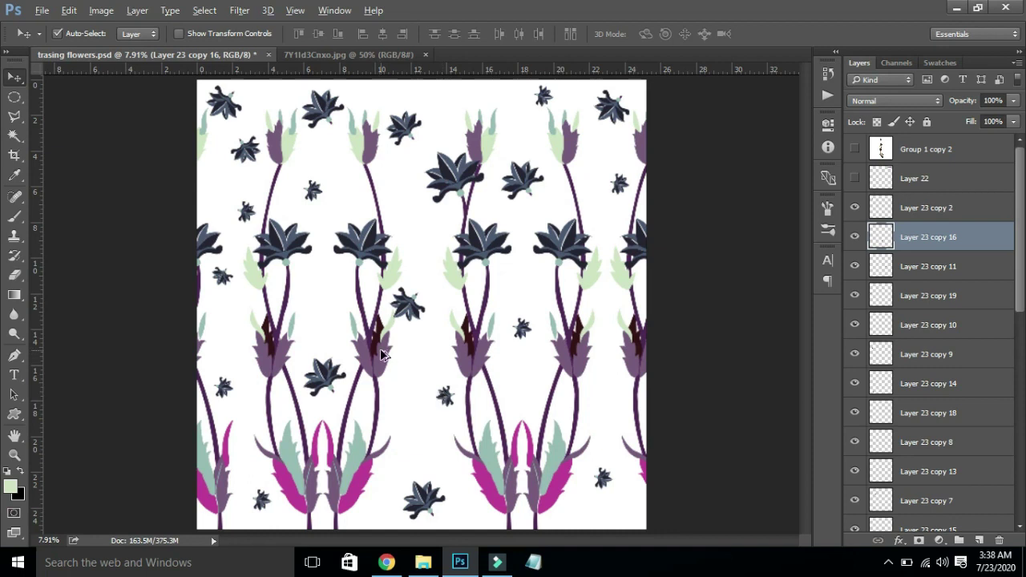
pyautogui.moveTo(450, 399); pyautogui.dragTo(336, 289)
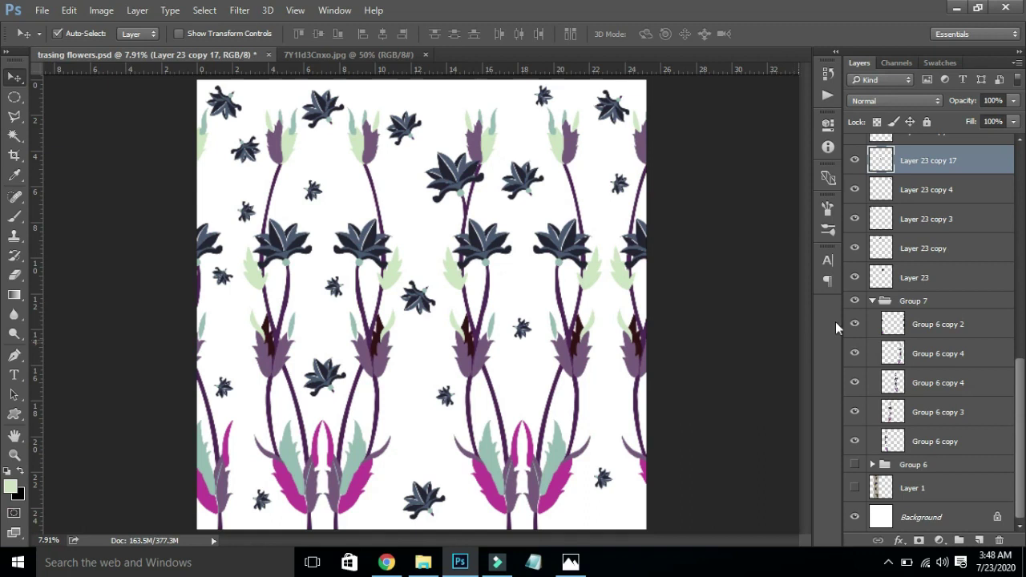
# - Collapse Group 7 and check which flower head is on Layer 23 copy 17 by toggling its visibility
pyautogui.click(875, 300)
pyautogui.click(855, 307)
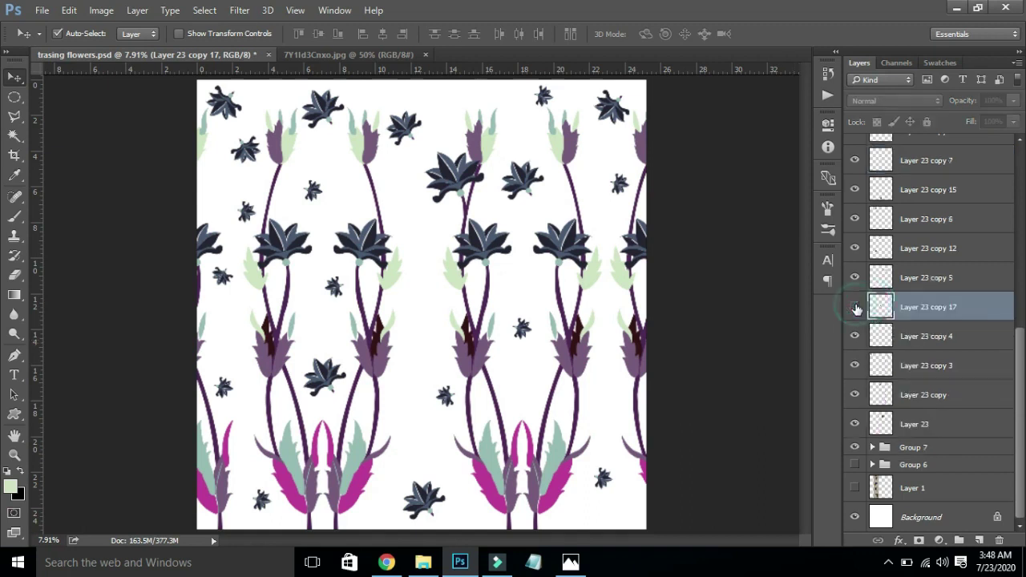
pyautogui.click(855, 307)
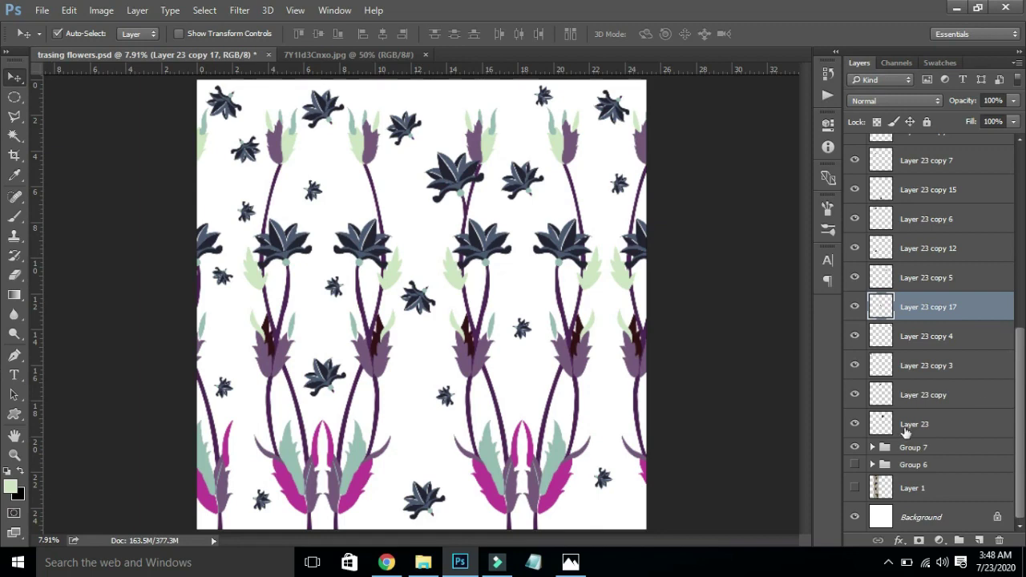
# - Toggle Group 7 to compare the design with and without the stems, and leave the group hidden
pyautogui.click(854, 447)
pyautogui.click(855, 447)
pyautogui.click(854, 447)
pyautogui.click(854, 447)
pyautogui.click(855, 448)
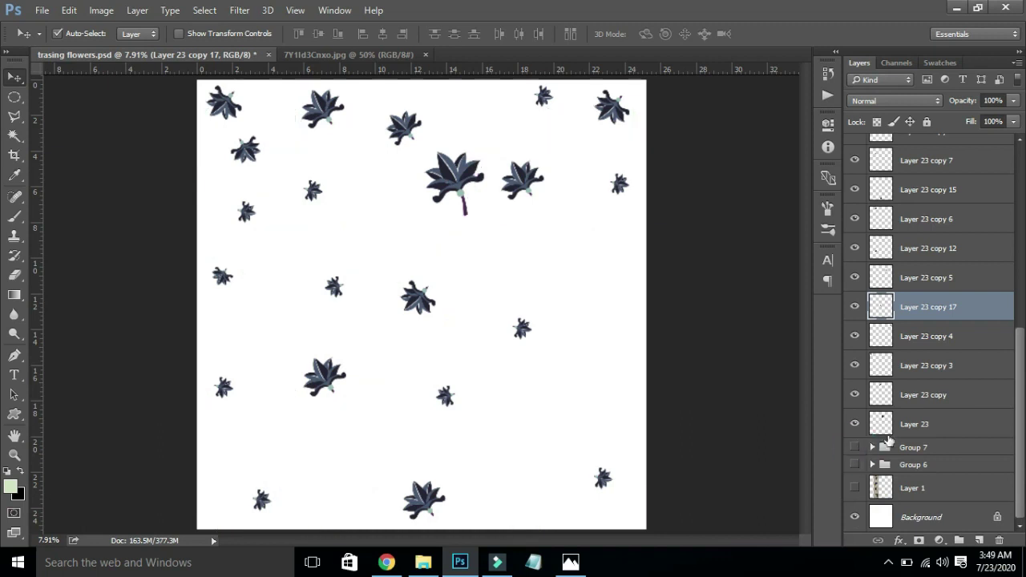
# - Group all the scattered flower-head layers, from Layer 23 to Layer 23 copy 2, and show the stems in Group 7
pyautogui.click(936, 416)
pyautogui.moveTo(1023, 345); pyautogui.dragTo(1022, 141)
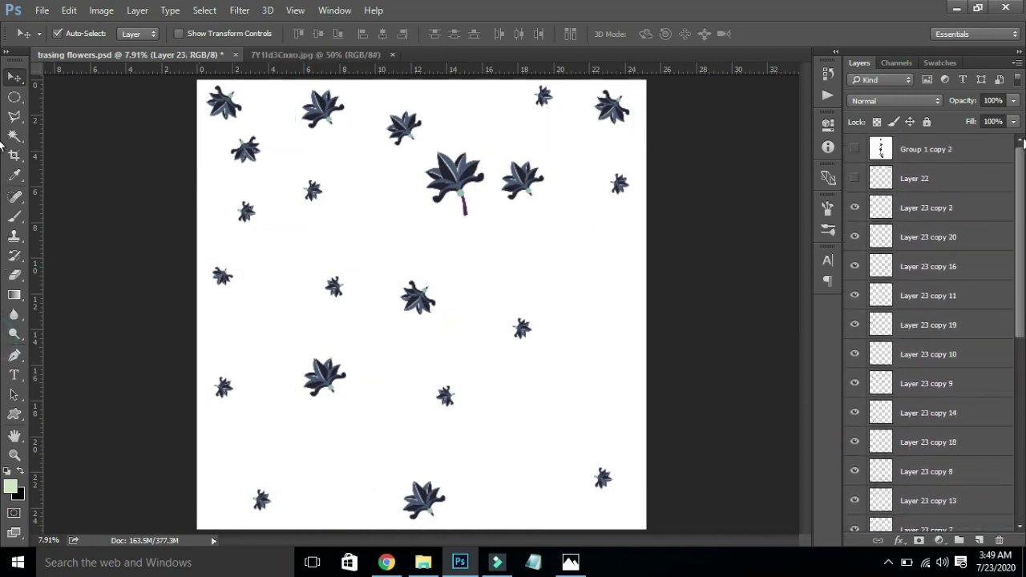
pyautogui.keyDown('shift'); pyautogui.click(959, 211); pyautogui.keyUp('shift')
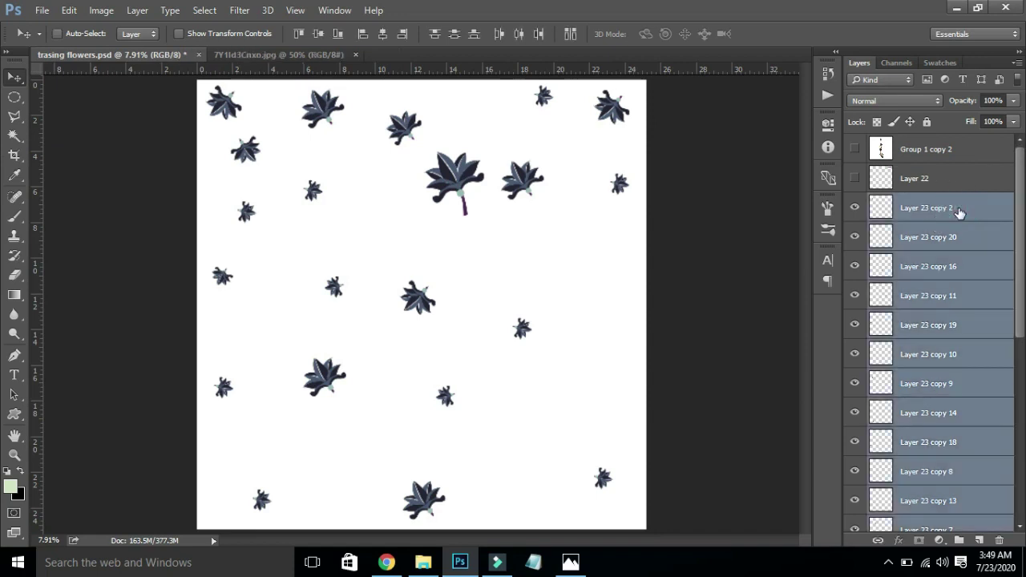
pyautogui.hotkey('ctrl', 'g')
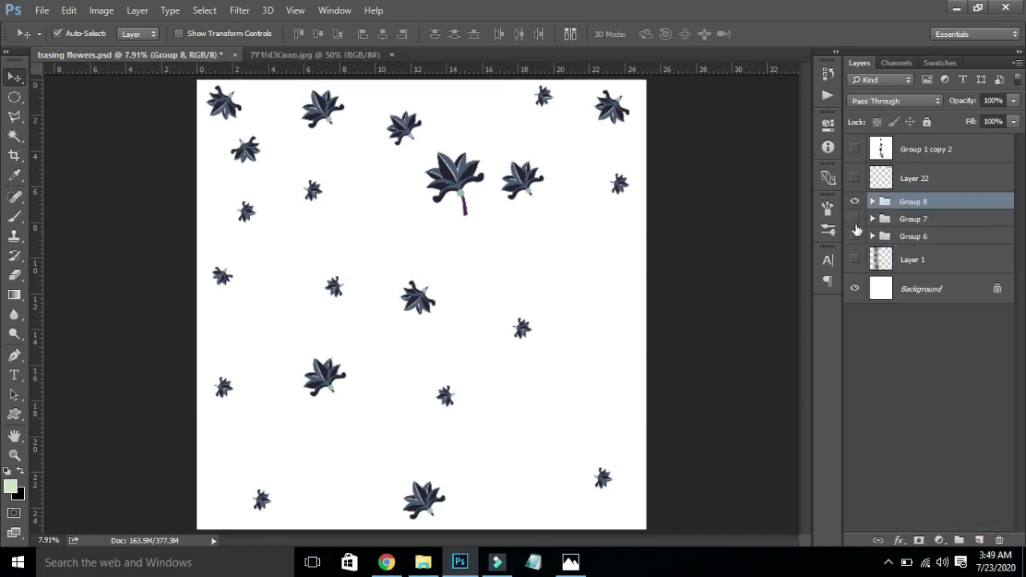
pyautogui.click(854, 219)
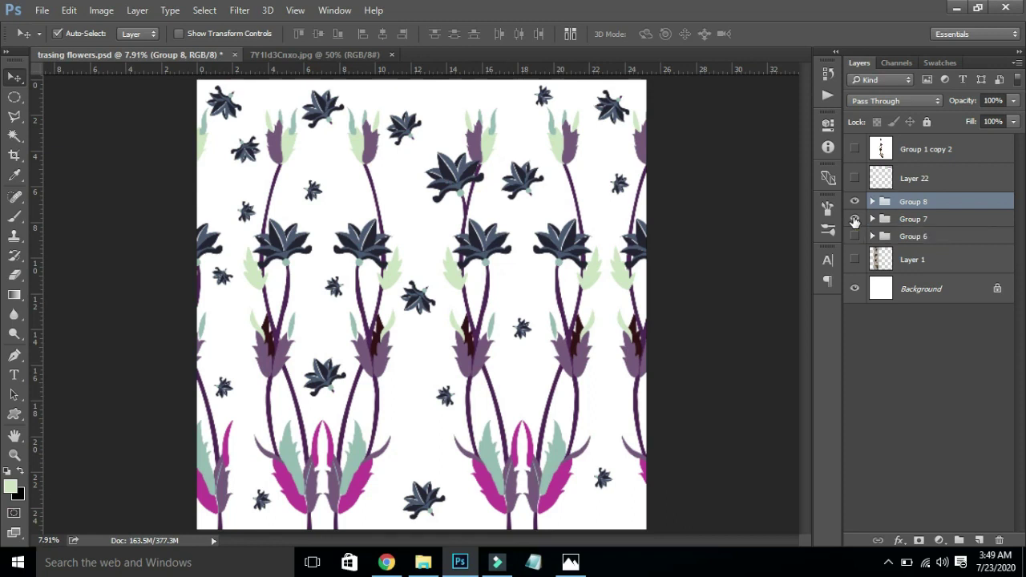
# - Duplicate the Background layer and show the colour swatches on Layer 22
pyautogui.click(961, 291)
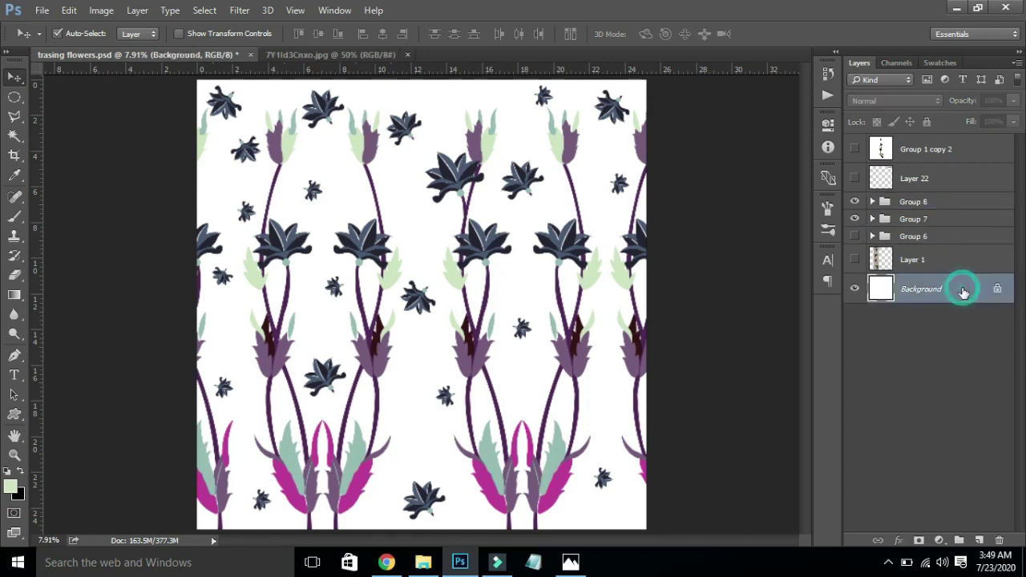
pyautogui.hotkey('ctrl', 'j')
pyautogui.doubleClick(985, 291)
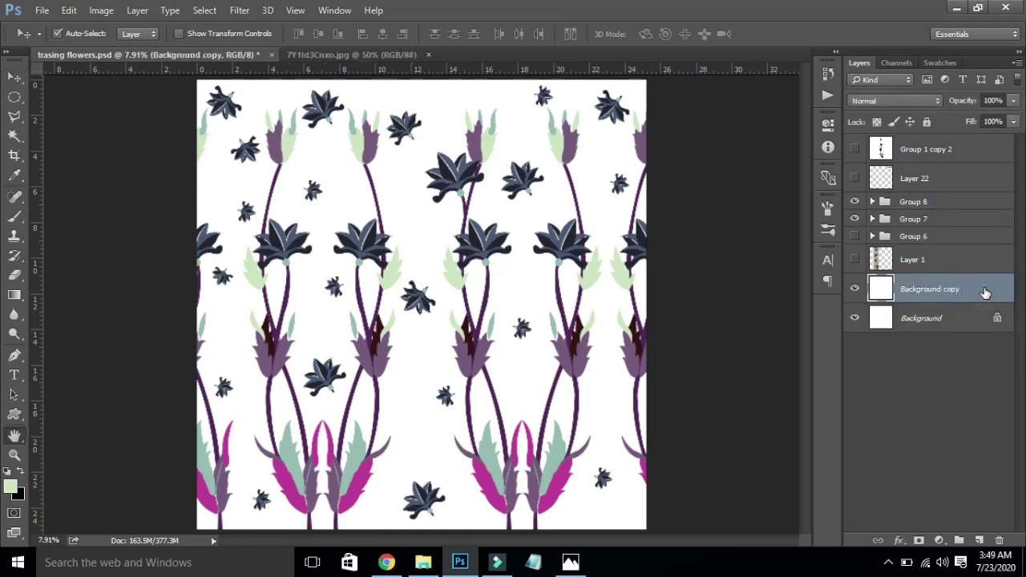
pyautogui.press('Escape')
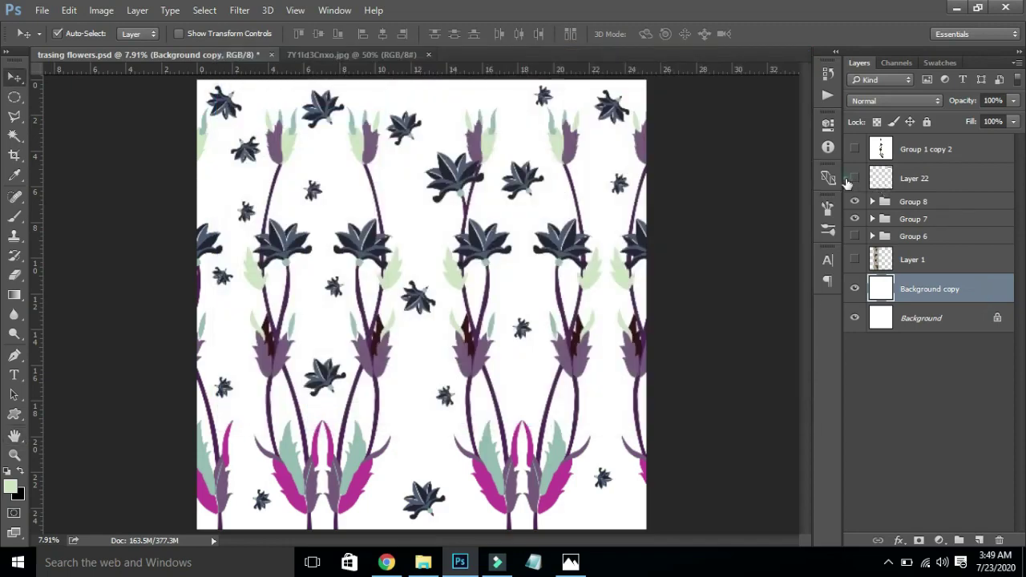
pyautogui.click(854, 178)
pyautogui.click(1000, 289)
pyautogui.press('space')
# - Add a Color Overlay effect to the Background copy layer, keeping the artwork in view beside the settings
pyautogui.doubleClick(1001, 289)
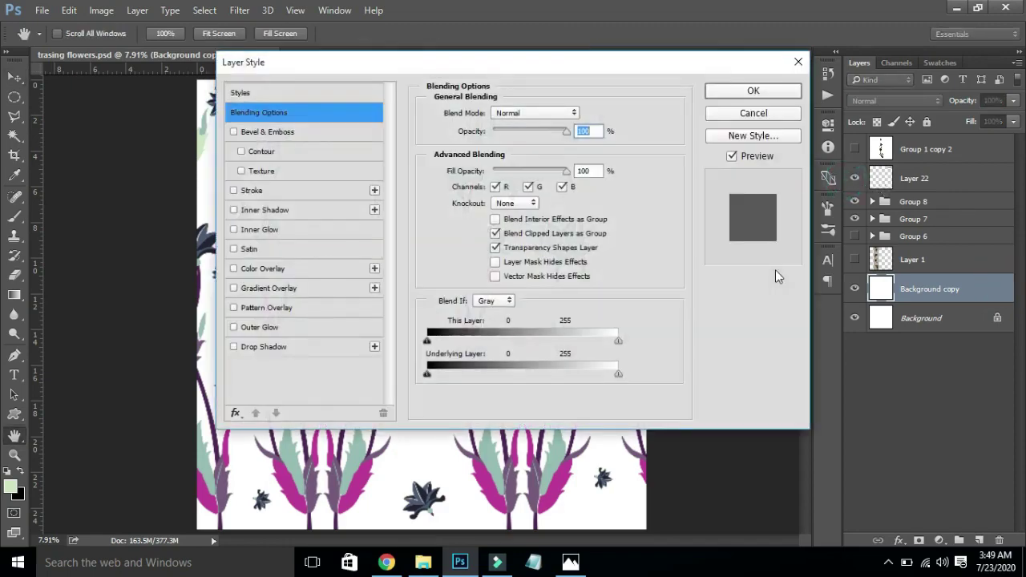
pyautogui.moveTo(469, 75); pyautogui.dragTo(970, 122)
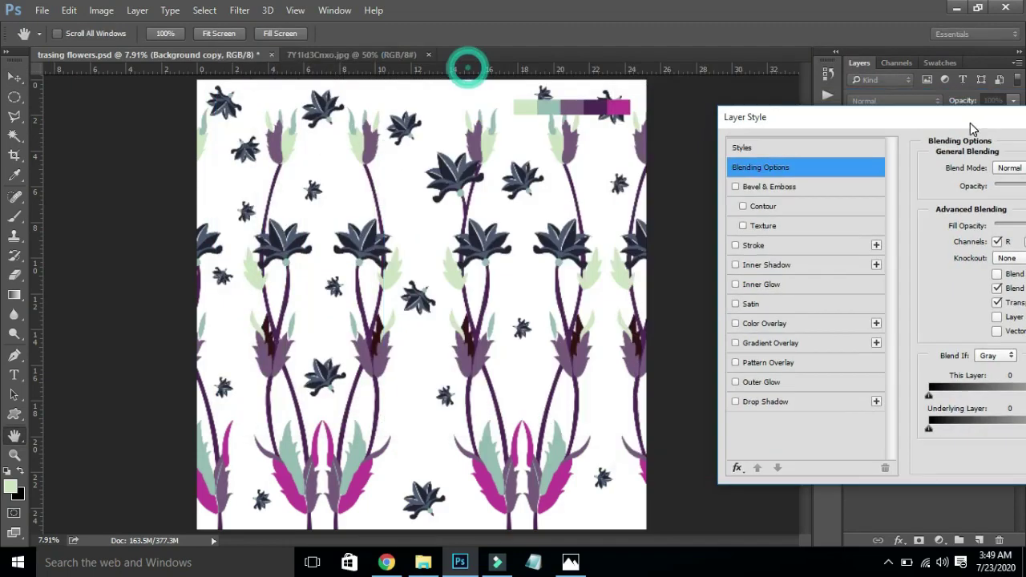
pyautogui.click(787, 323)
pyautogui.moveTo(956, 121); pyautogui.dragTo(895, 121)
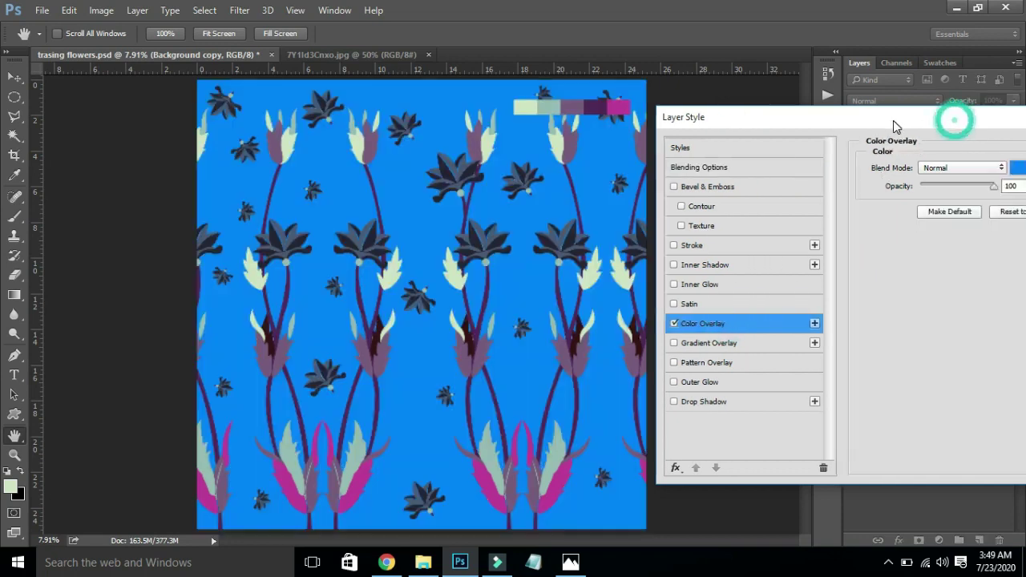
# - Set the background's overlay colour to a pale blue, apply the effect, and hide the swatches on Layer 22
pyautogui.click(1012, 167)
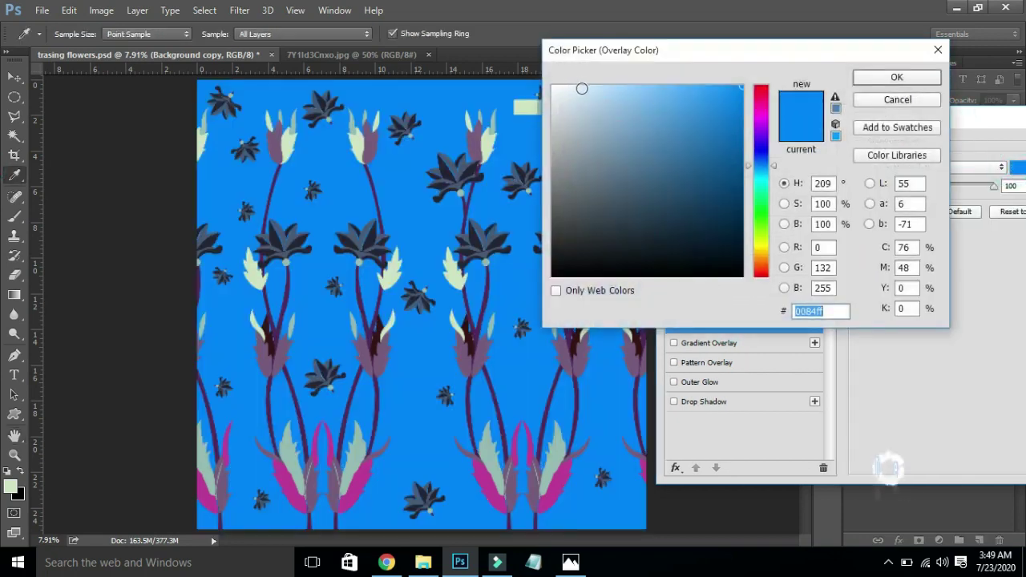
pyautogui.click(582, 88)
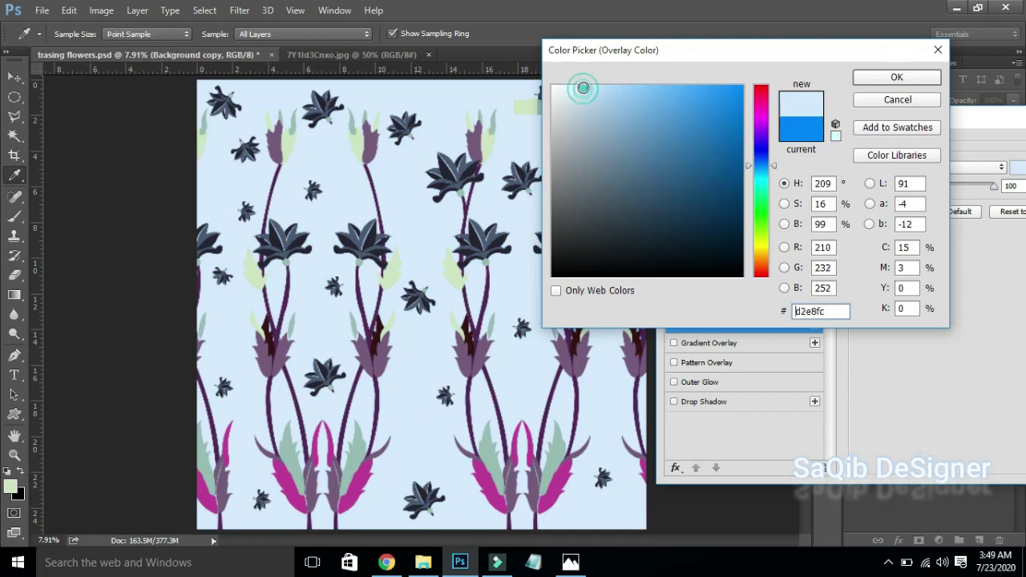
pyautogui.click(589, 91)
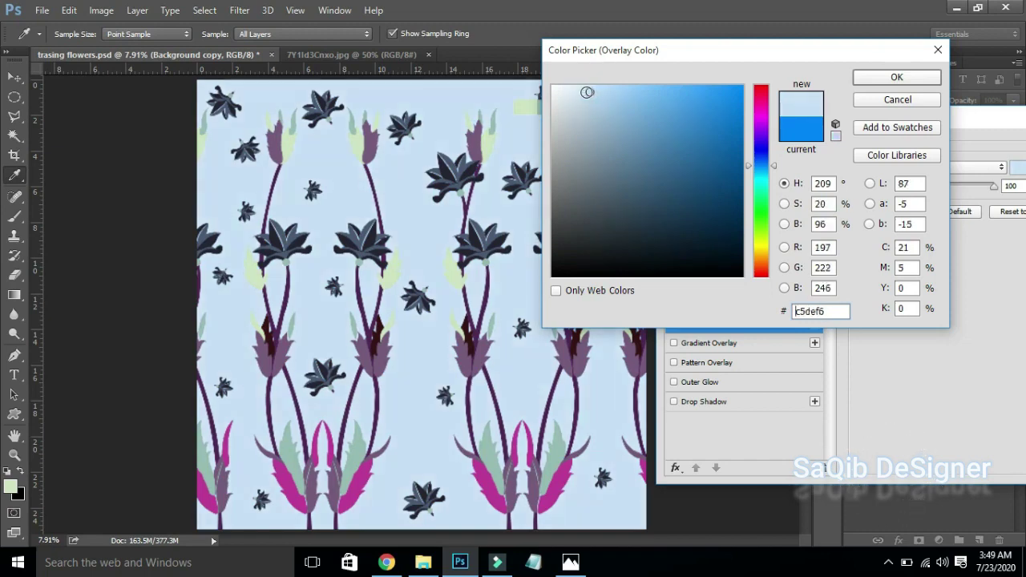
pyautogui.click(591, 94)
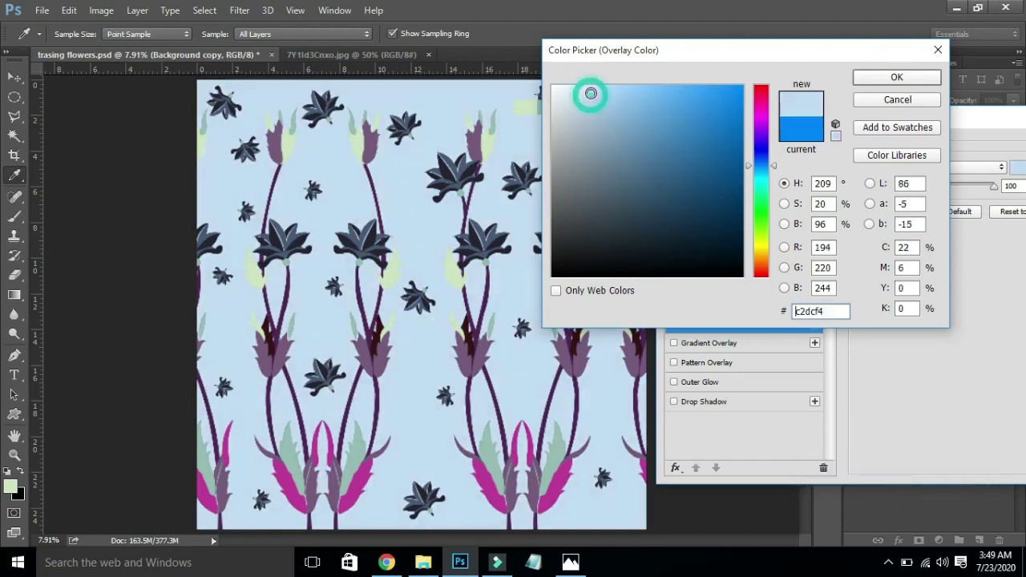
pyautogui.click(595, 98)
pyautogui.click(595, 99)
pyautogui.click(599, 101)
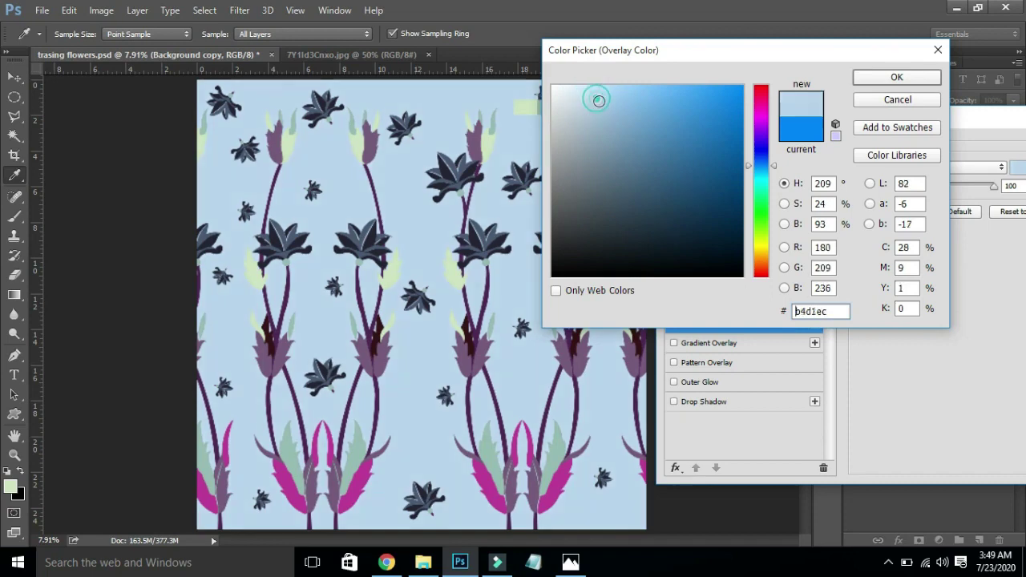
pyautogui.click(595, 102)
pyautogui.click(597, 96)
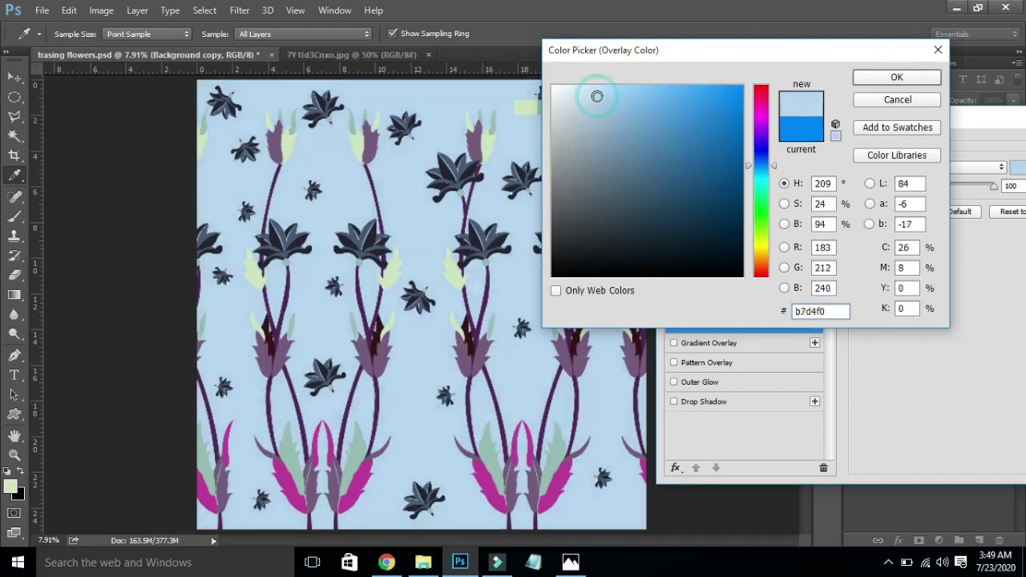
pyautogui.click(590, 93)
pyautogui.click(591, 96)
pyautogui.click(595, 97)
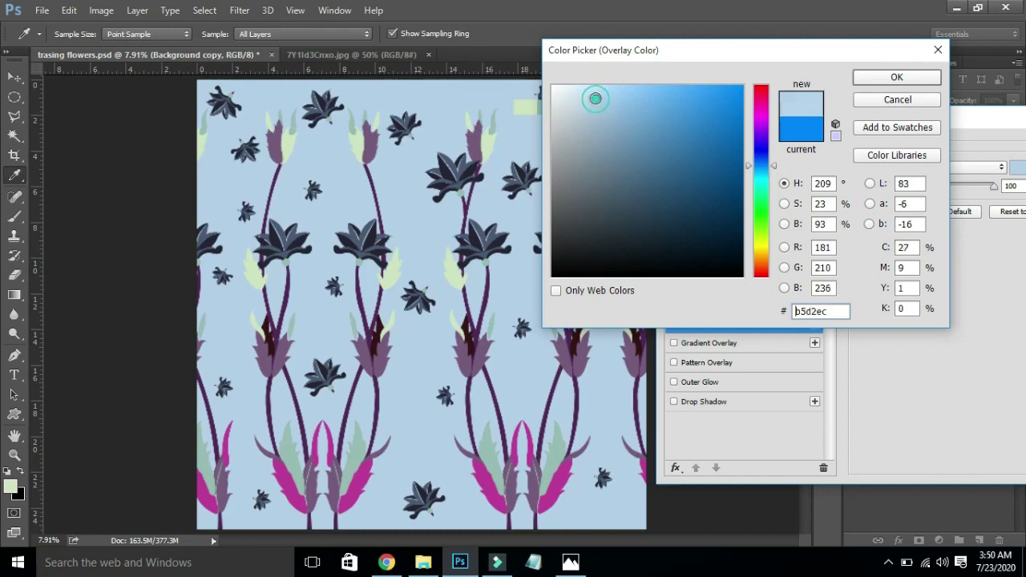
pyautogui.click(595, 96)
pyautogui.press('Return')
pyautogui.press('Return')
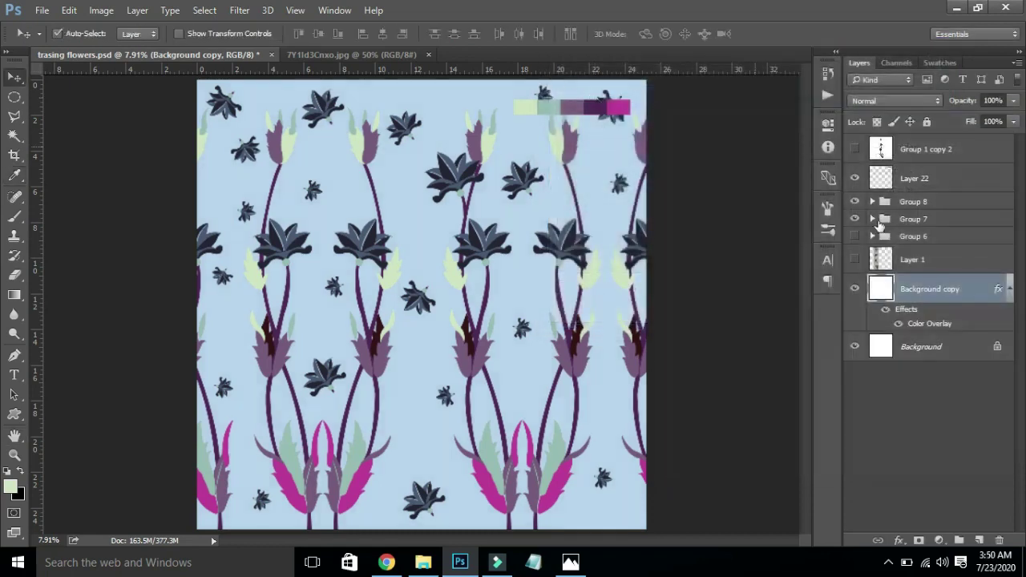
pyautogui.click(854, 178)
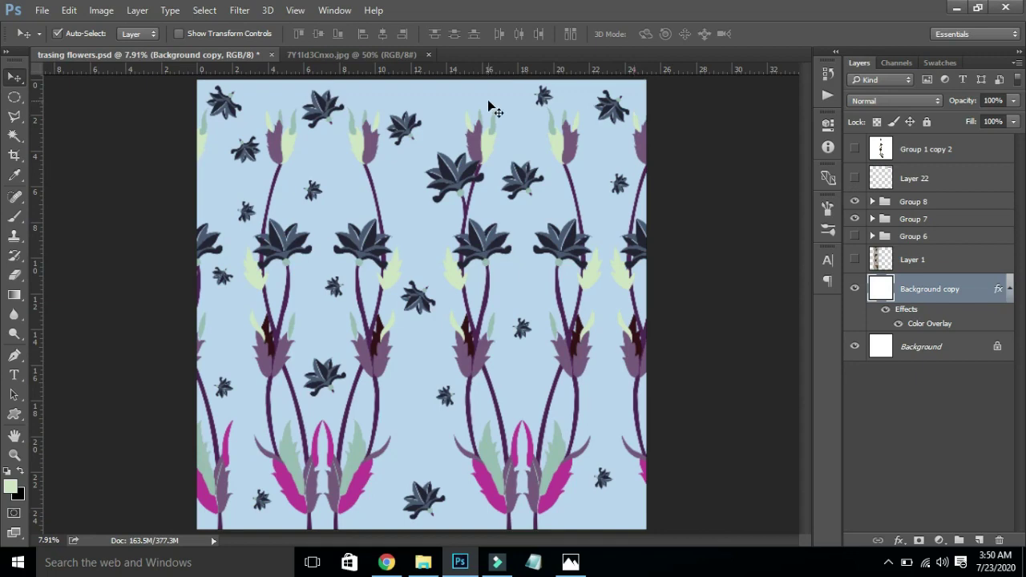
# - Copy the striped texture from the open JPG into trasing flowers.psd and align it to the canvas's top-left corner
pyautogui.click(369, 59)
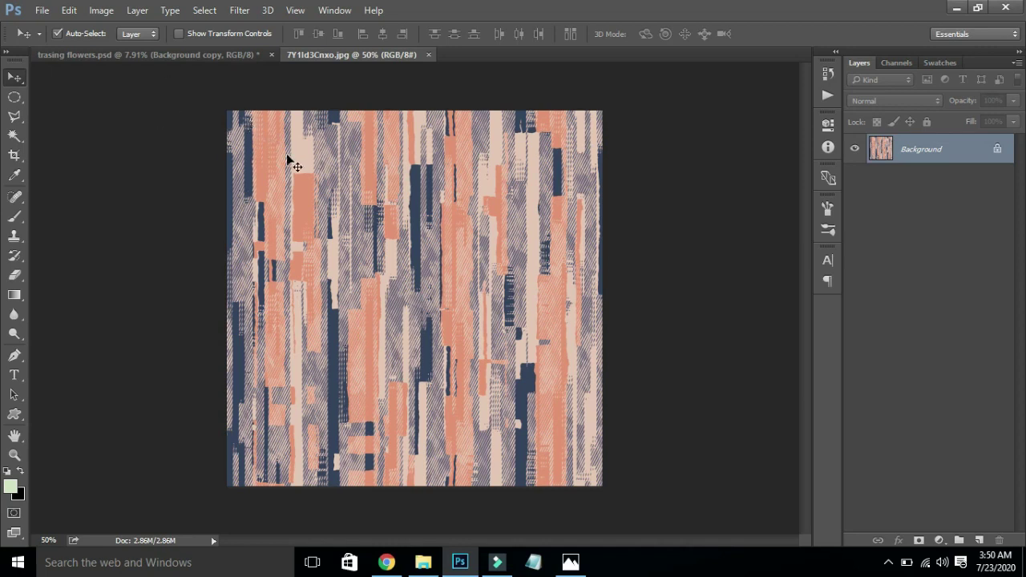
pyautogui.moveTo(240, 60); pyautogui.dragTo(294, 168)
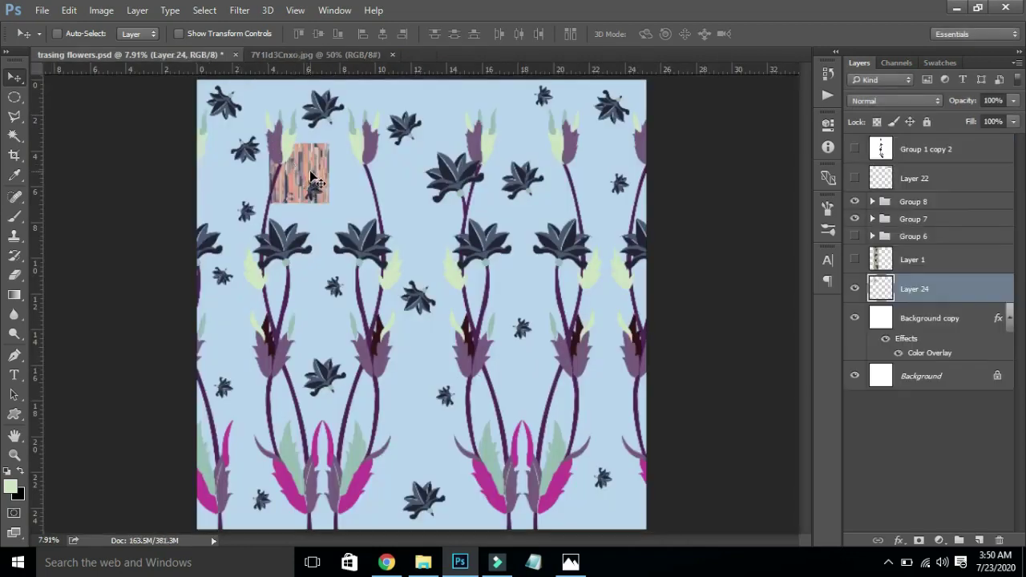
pyautogui.hotkey('ctrl', 'a')
pyautogui.click(340, 34)
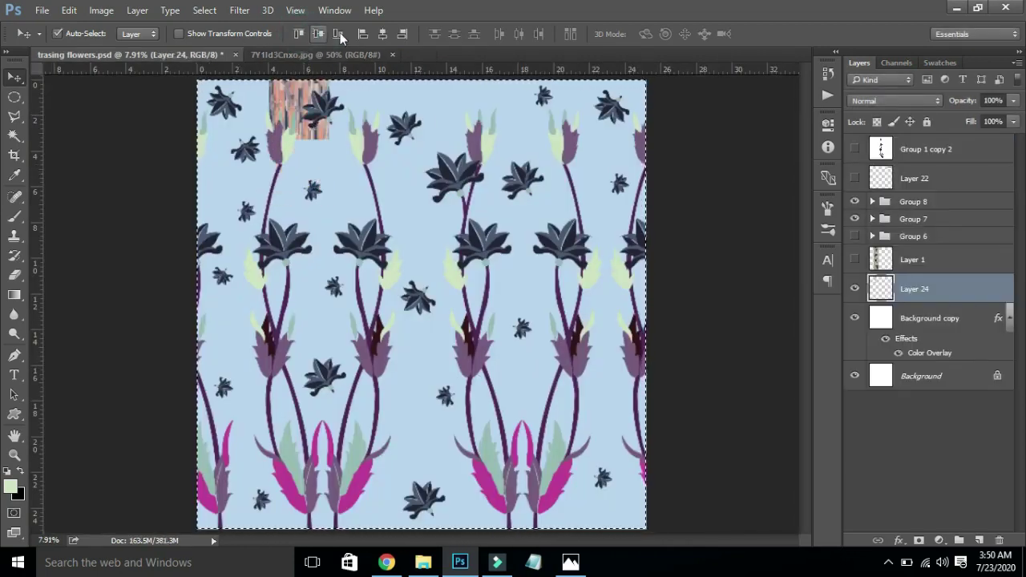
pyautogui.click(362, 33)
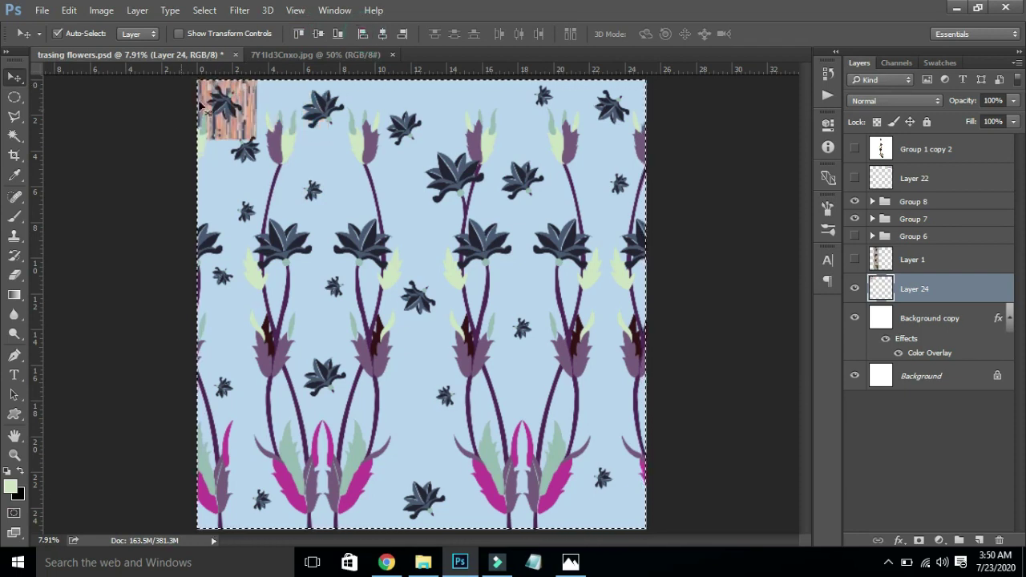
pyautogui.press('ctrl')
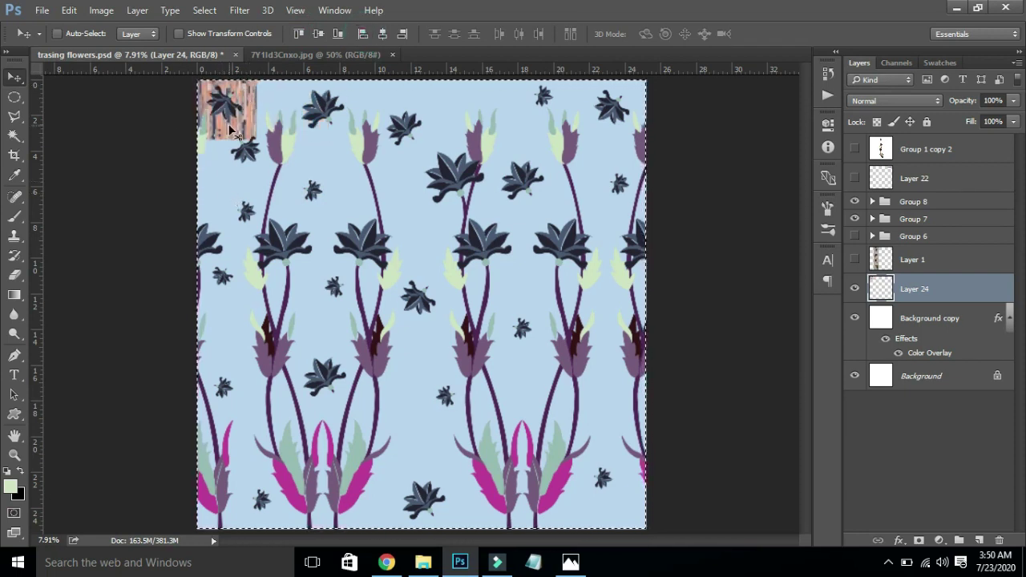
pyautogui.hotkey('ctrl', 'd')
# - Scale the striped texture proportionally to 756% so it fills the whole canvas to its lower-right corner
pyautogui.hotkey('ctrl', 't')
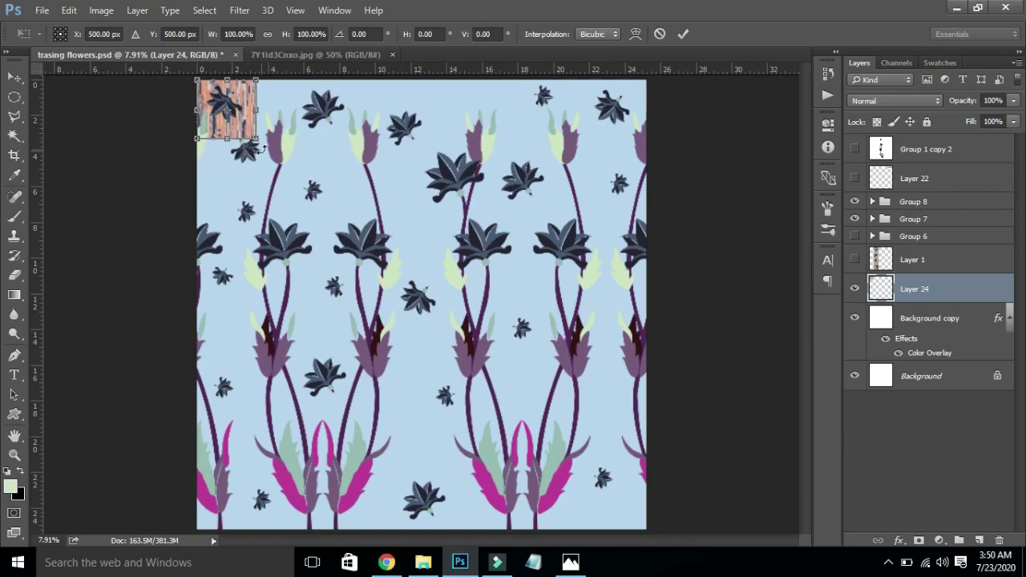
pyautogui.moveTo(255, 141); pyautogui.dragTo(644, 529)
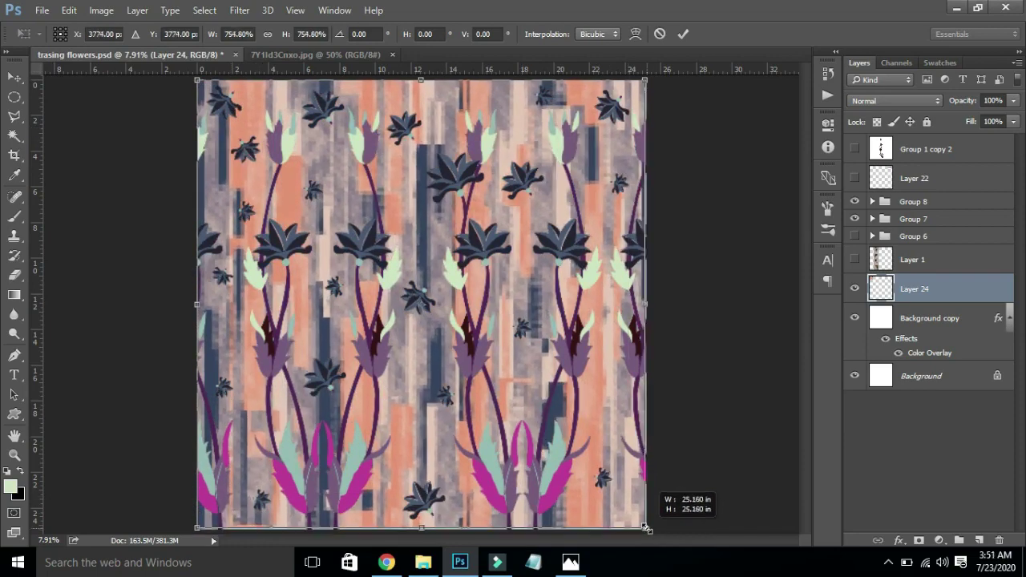
pyautogui.scroll(8, 644, 529)
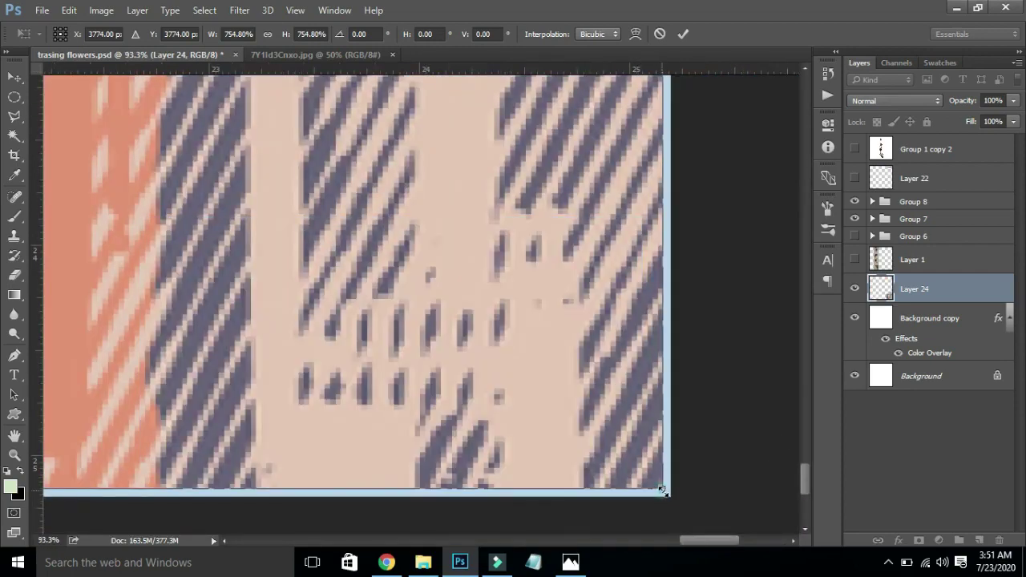
pyautogui.moveTo(663, 490); pyautogui.dragTo(670, 498)
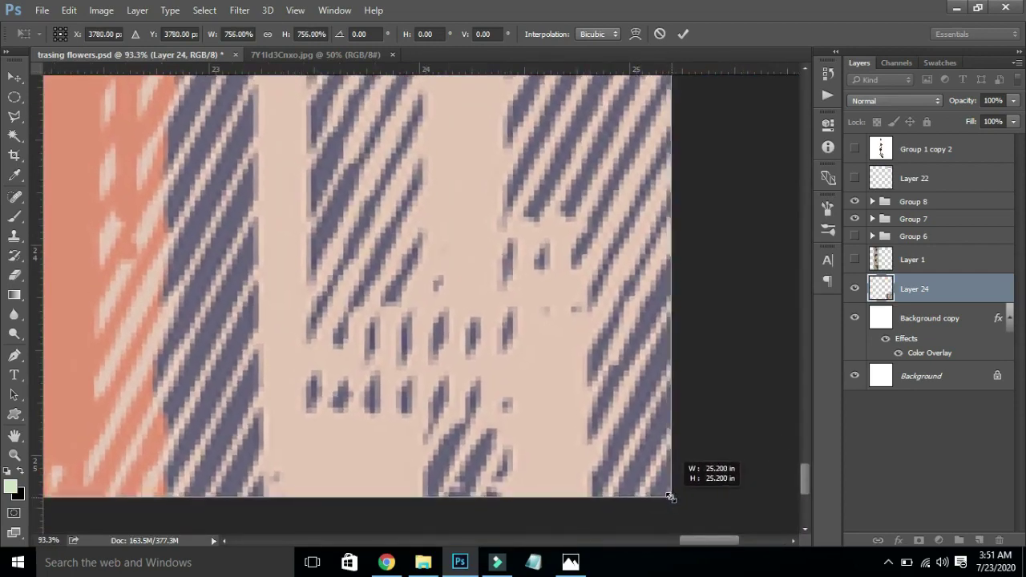
pyautogui.doubleClick(640, 448)
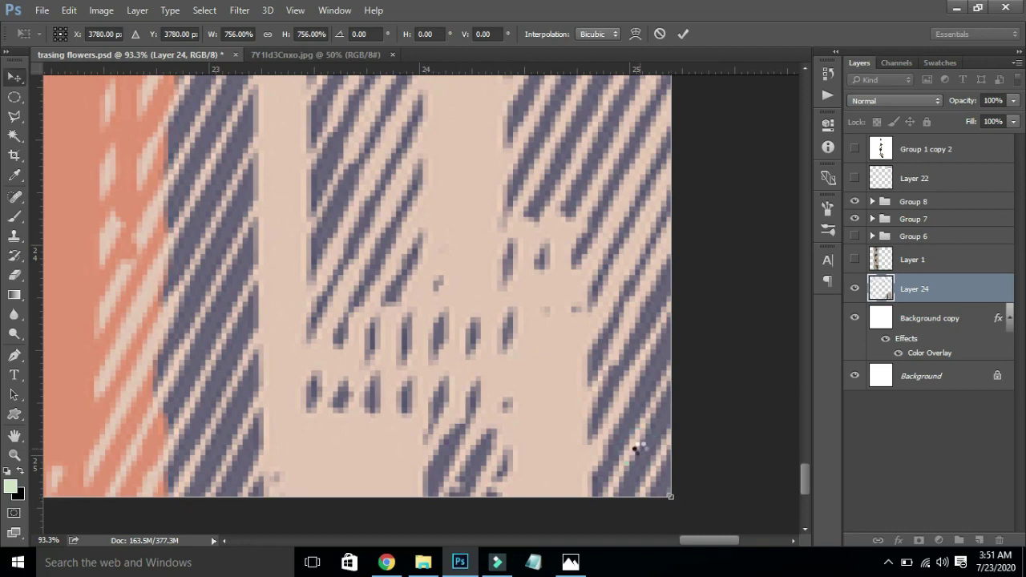
pyautogui.hotkey('ctrl', '0')
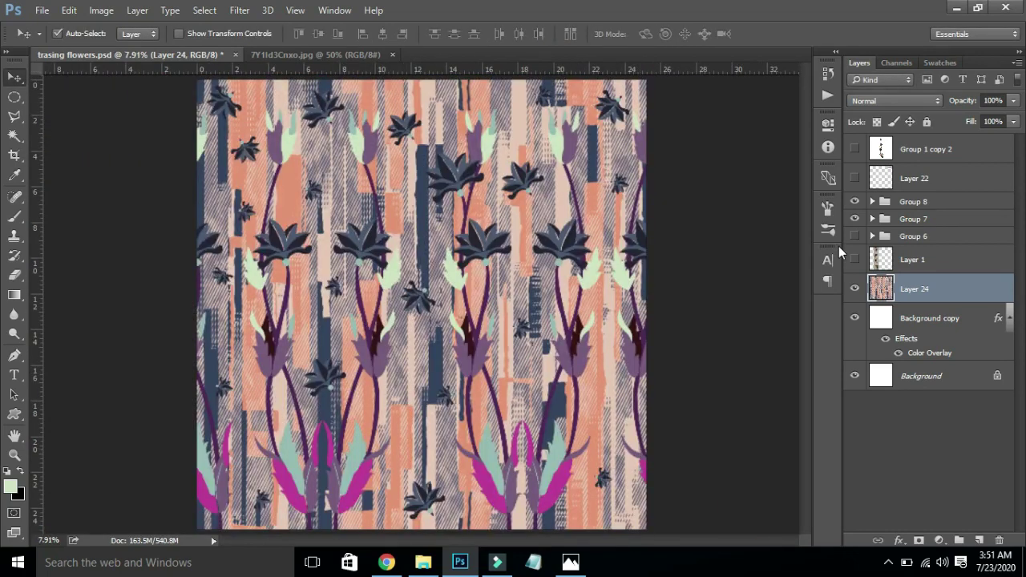
# - Set the striped texture layer's blend mode to Soft Light and keep its opacity at 100%
pyautogui.click(902, 101)
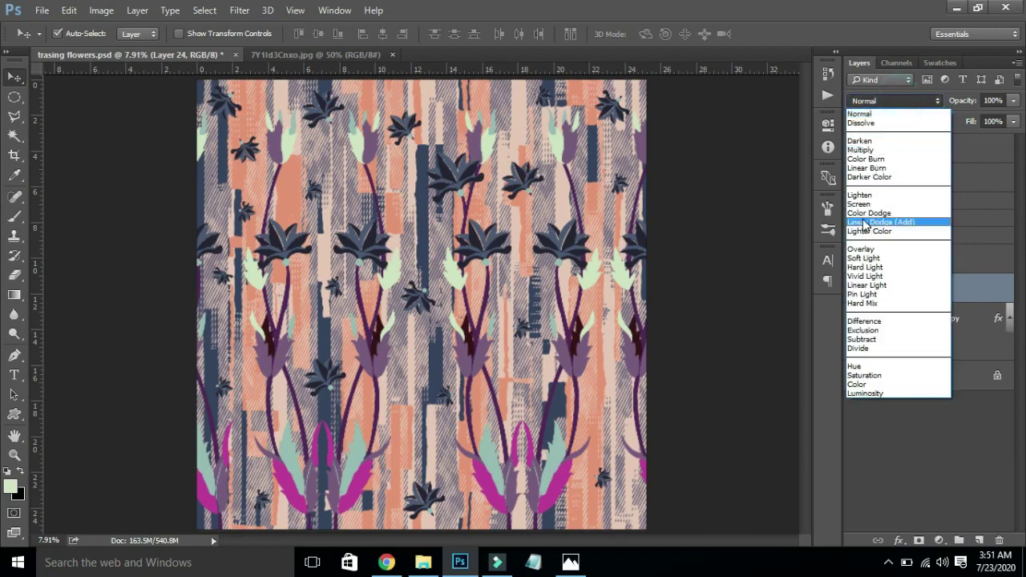
pyautogui.click(881, 258)
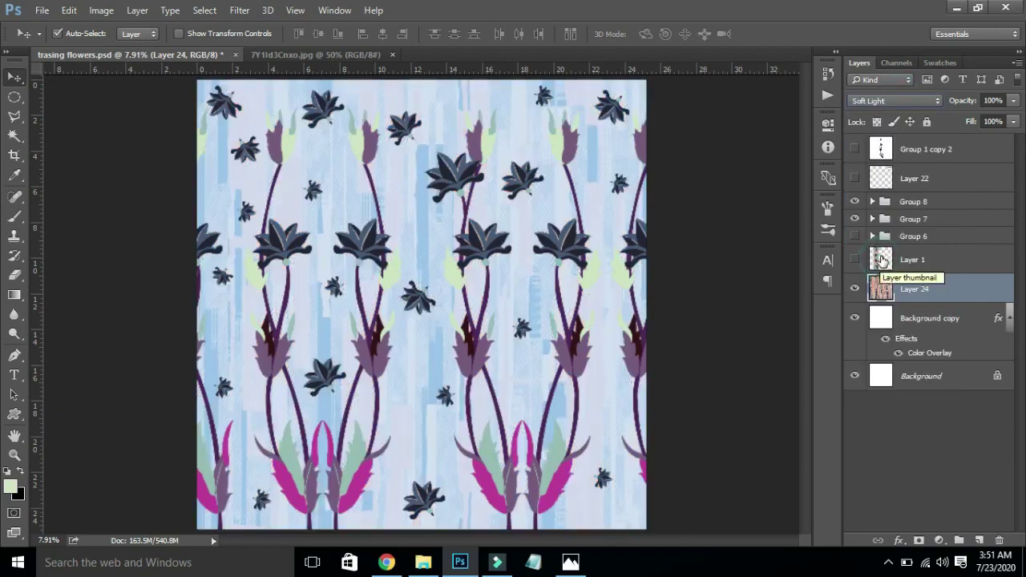
pyautogui.click(1013, 101)
pyautogui.moveTo(1014, 121)
pyautogui.mouseDown()
pyautogui.moveTo(1004, 121)
pyautogui.moveTo(1021, 121)
pyautogui.mouseUp()
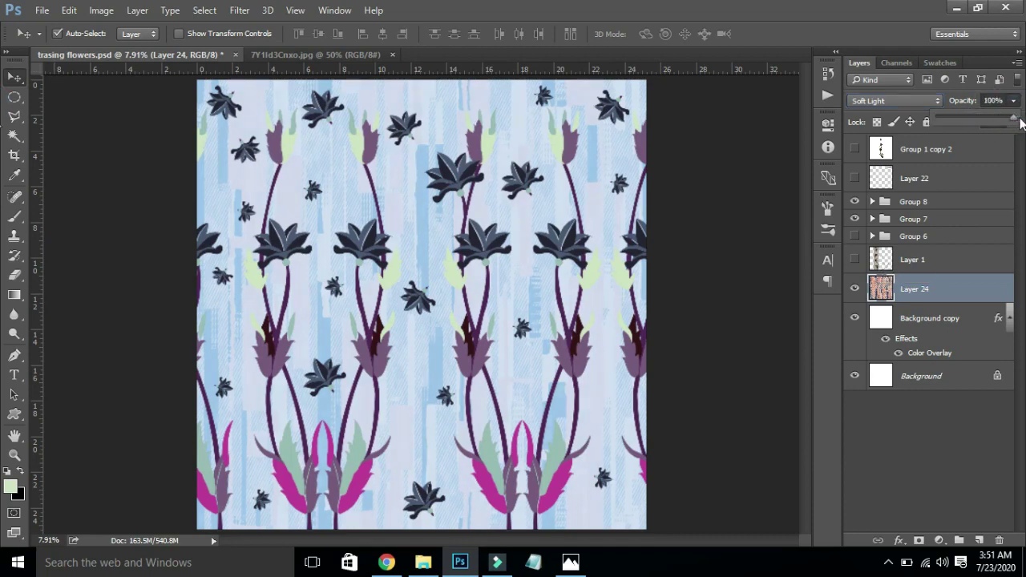
pyautogui.click(1015, 151)
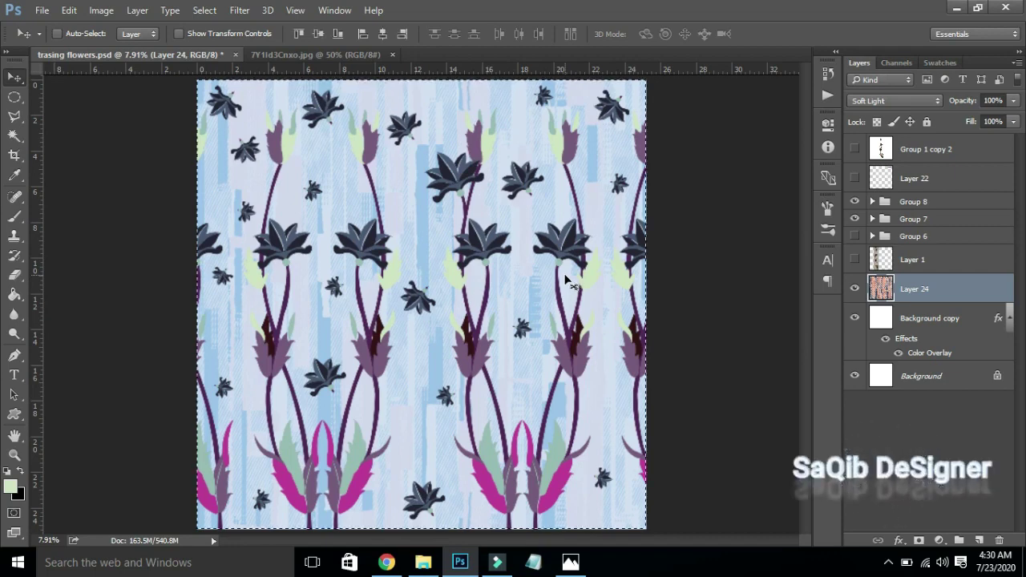
# - Define the entire trasing flowers.psd canvas as a pattern named trasing flowers.psd, and clear the selection
pyautogui.hotkey('ctrl', 'a')
pyautogui.hotkey('ctrl', 'c')
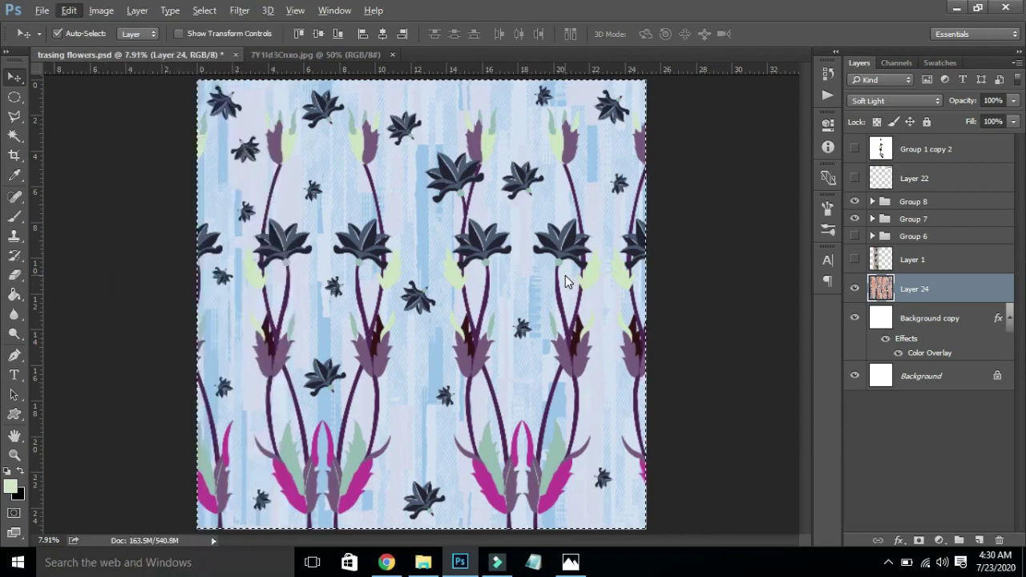
pyautogui.hotkey('alt', 'e')
pyautogui.press('q')
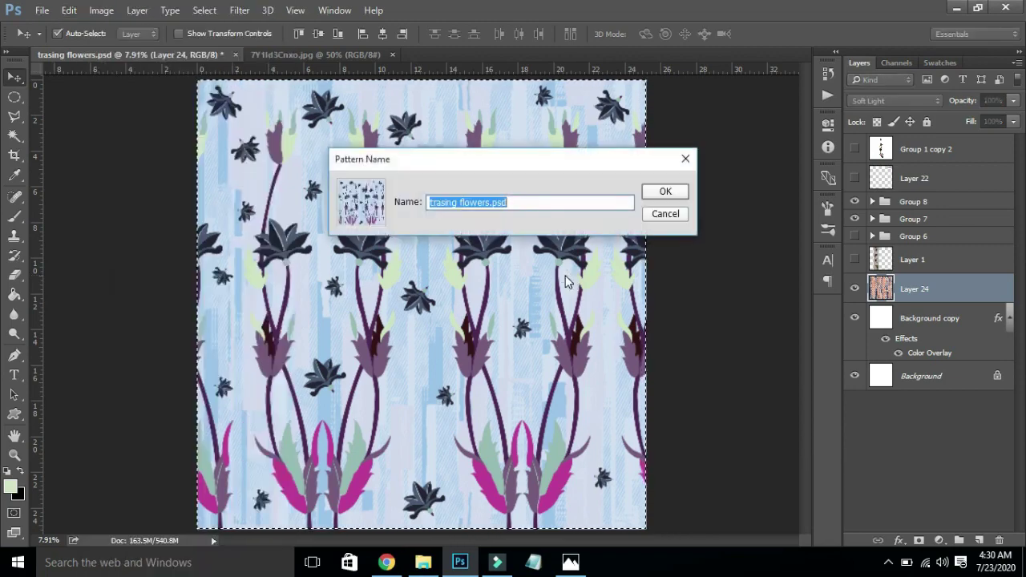
pyautogui.press('Return')
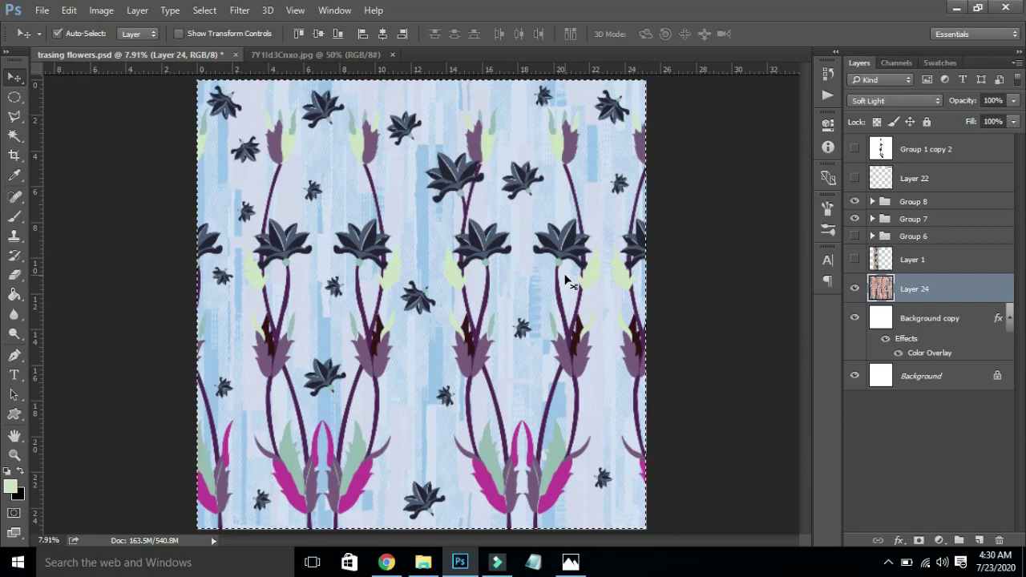
pyautogui.hotkey('ctrl', 'd')
# - Create a new white document from the Photo preset at the Landscape, 2 x 3 size
pyautogui.hotkey('ctrl', 'n')
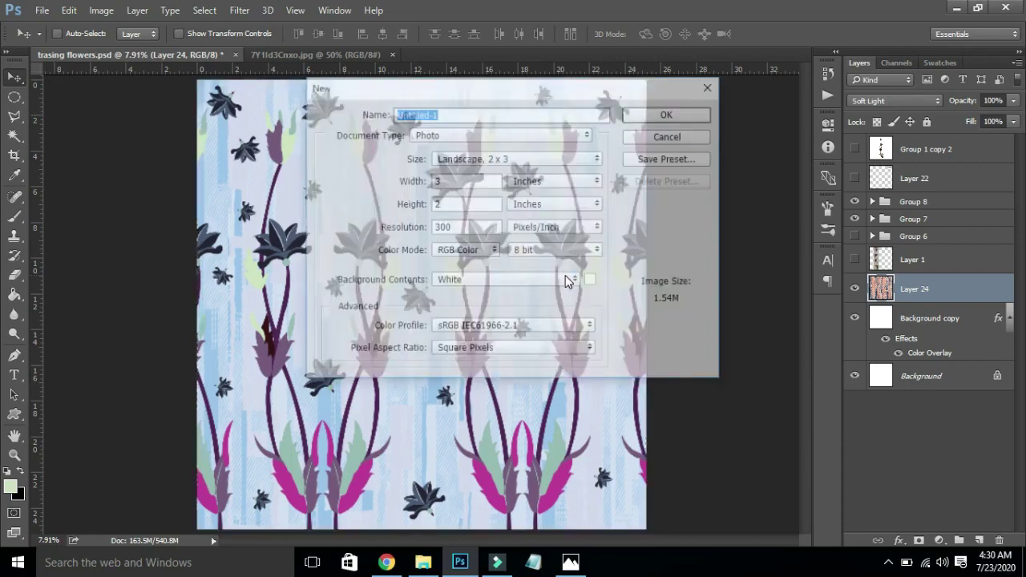
pyautogui.click(504, 138)
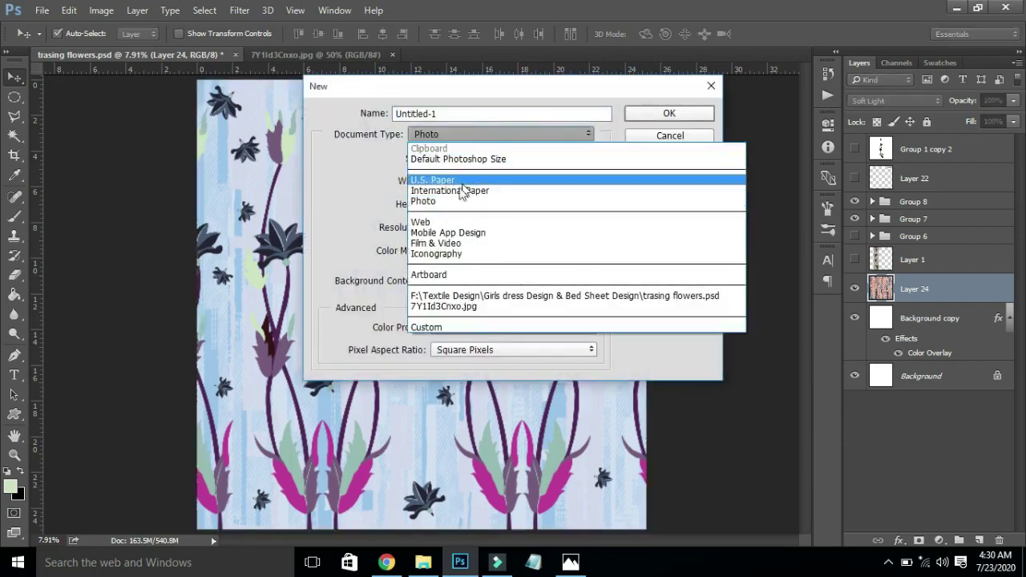
pyautogui.click(473, 199)
pyautogui.click(474, 160)
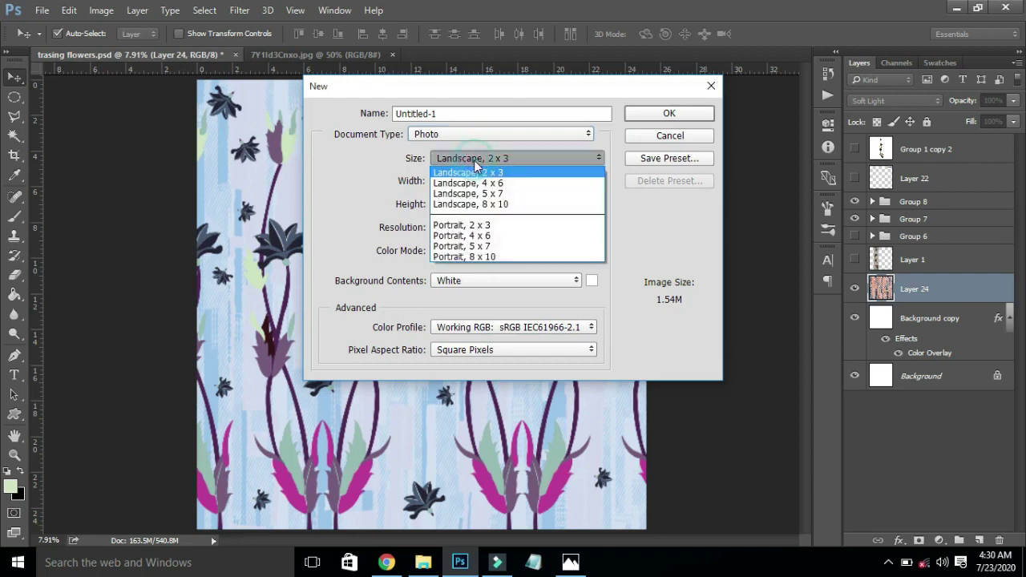
pyautogui.click(474, 168)
pyautogui.click(669, 112)
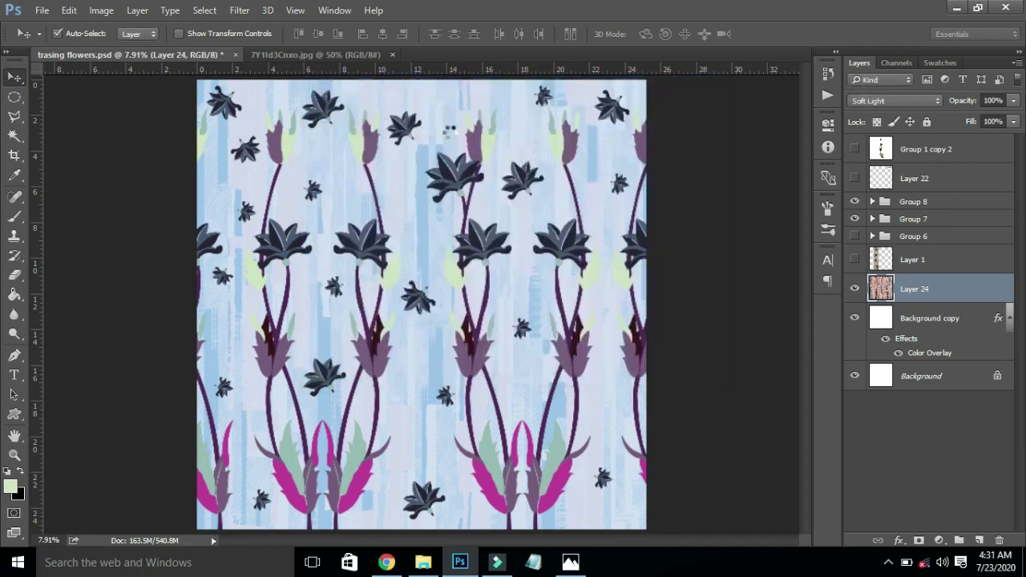
# - Duplicate the blank background layer and give the copy a Pattern Overlay using the flower pattern
pyautogui.hotkey('ctrl', 'j')
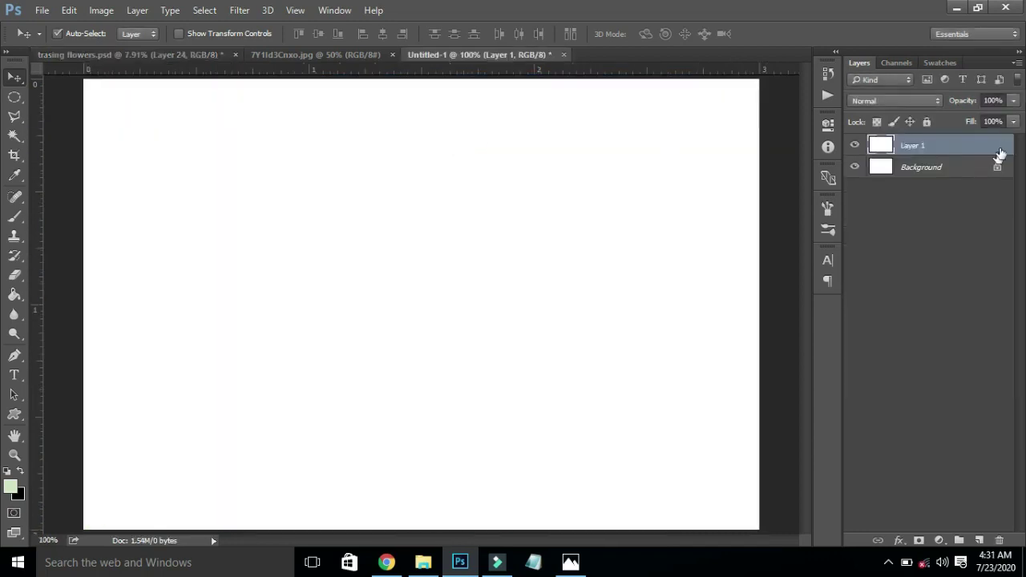
pyautogui.click(1000, 144)
pyautogui.doubleClick(973, 144)
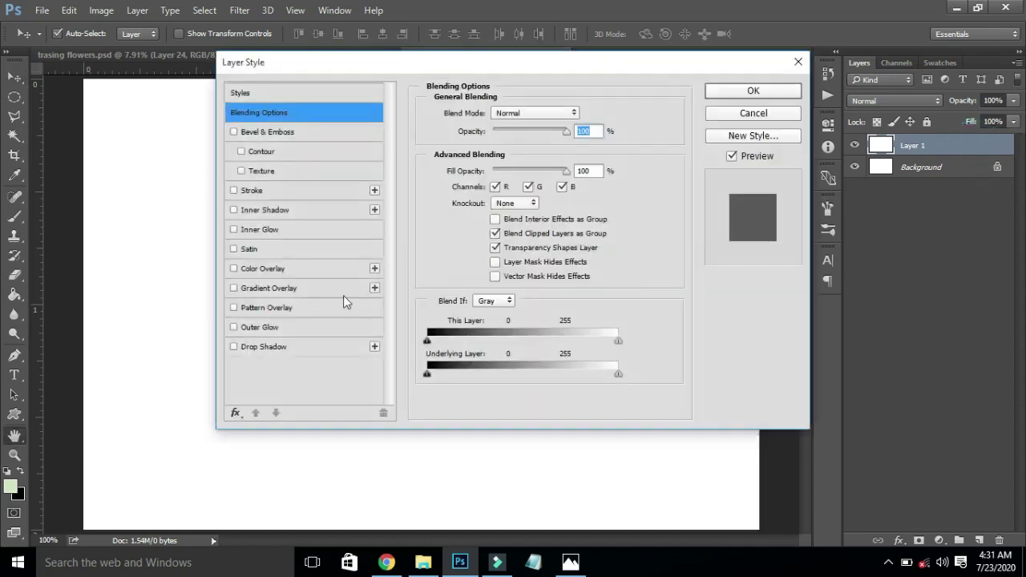
pyautogui.click(276, 306)
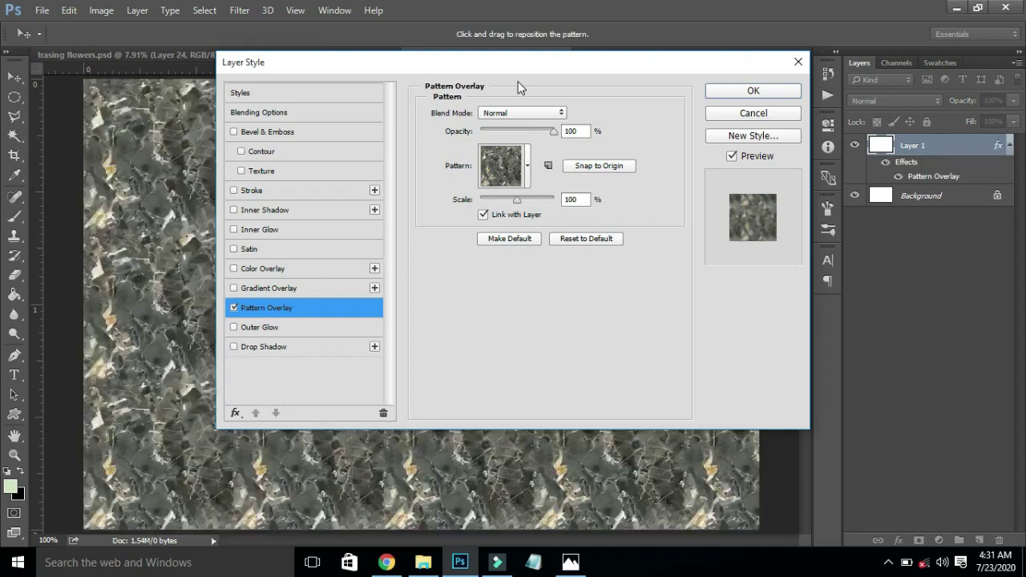
pyautogui.moveTo(518, 63); pyautogui.dragTo(845, 57)
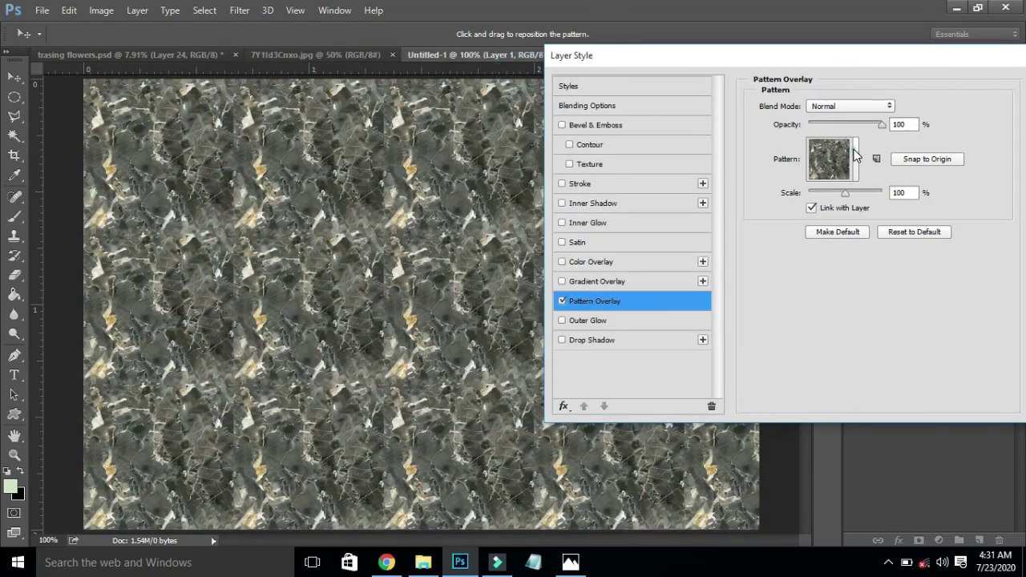
pyautogui.click(855, 154)
pyautogui.doubleClick(932, 207)
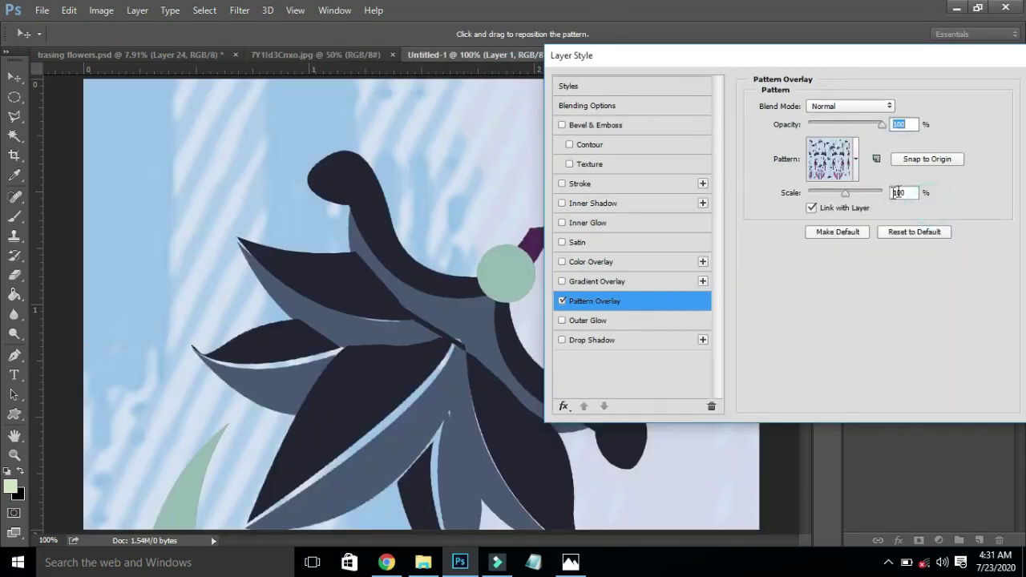
# - Reduce the pattern overlay's scale to 6% so several repeats fit the canvas, and apply the effect
pyautogui.moveTo(844, 195); pyautogui.dragTo(813, 195)
pyautogui.moveTo(813, 201); pyautogui.dragTo(810, 200)
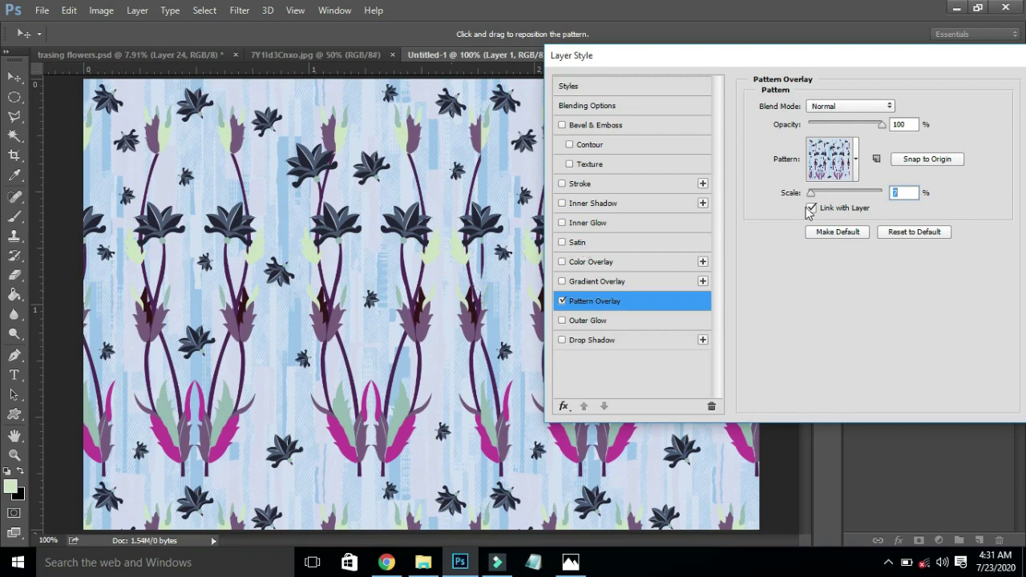
pyautogui.press('Down')
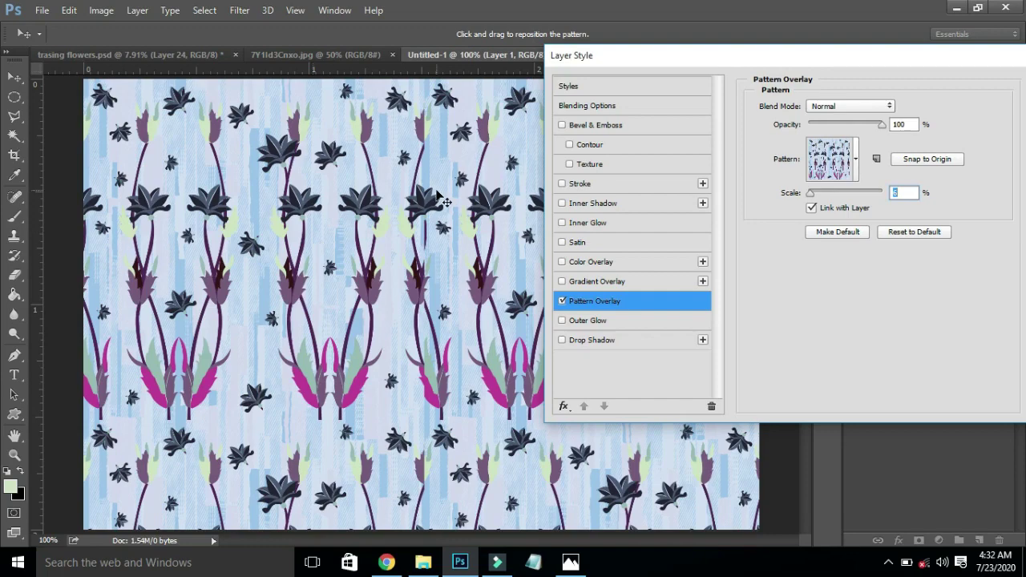
pyautogui.press('Return')
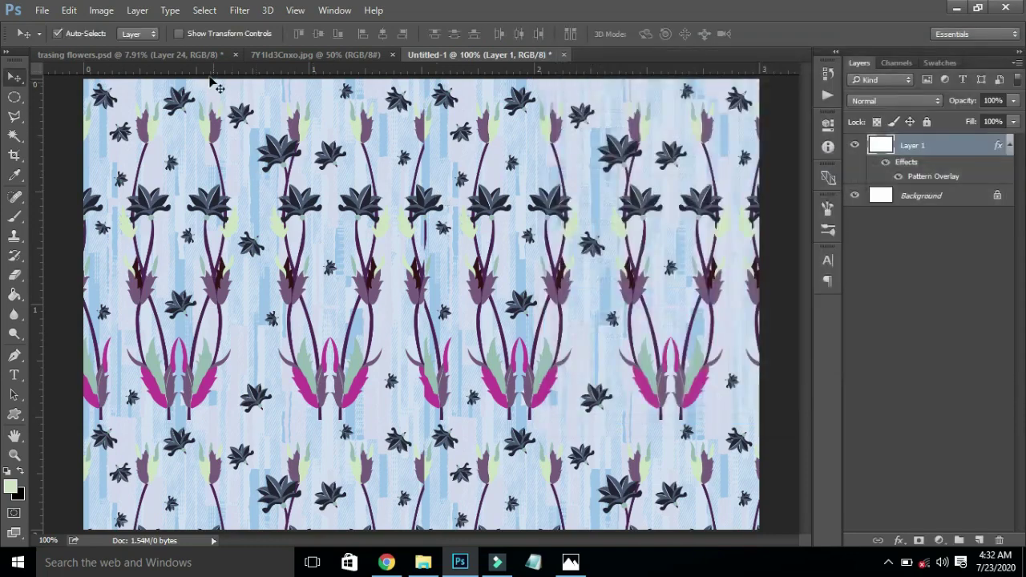
# - Go back to trasing flowers.psd and glance at the peace colour palette image results in Chrome before returning to Photoshop
pyautogui.click(192, 60)
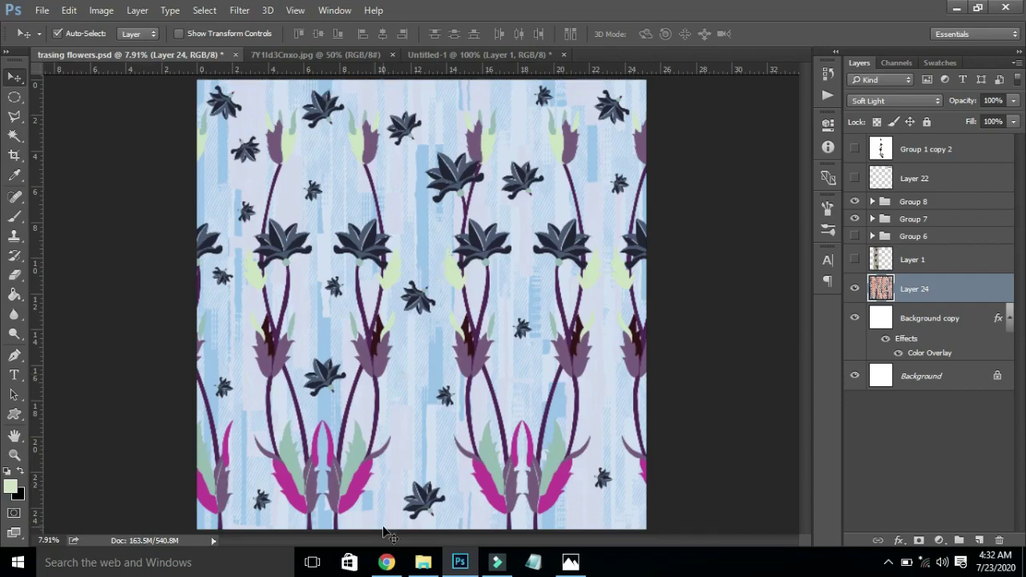
pyautogui.click(386, 562)
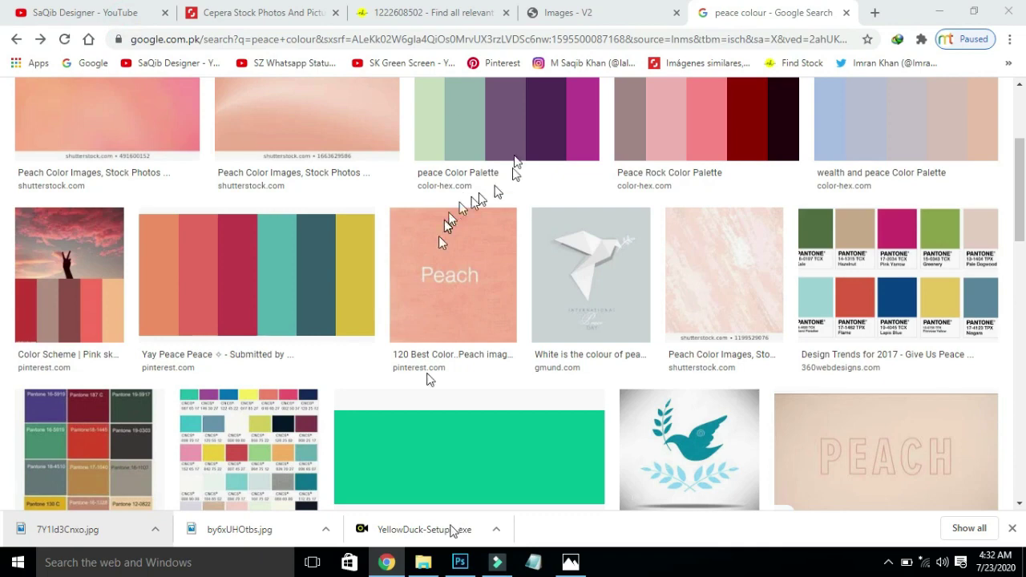
pyautogui.click(460, 563)
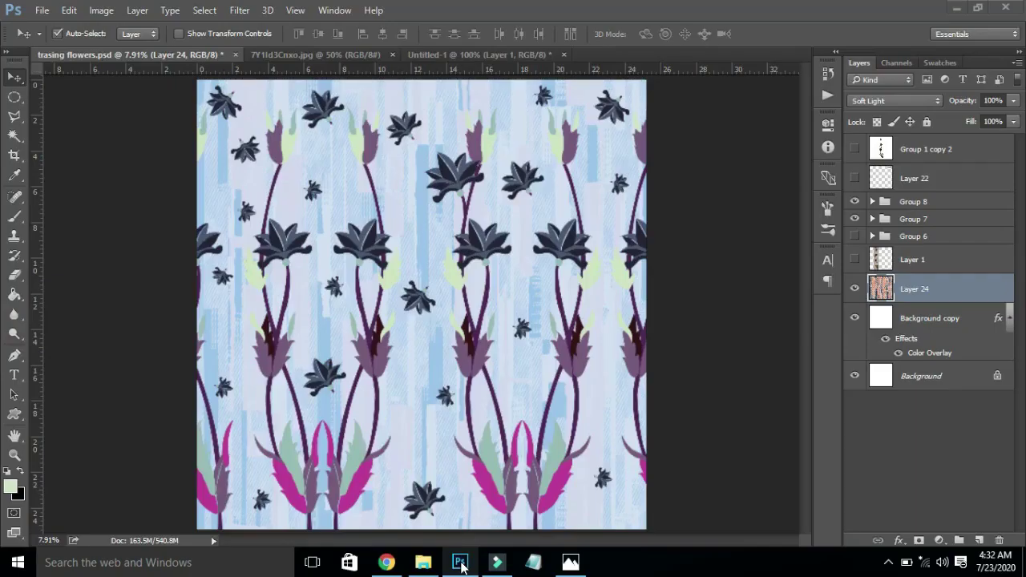